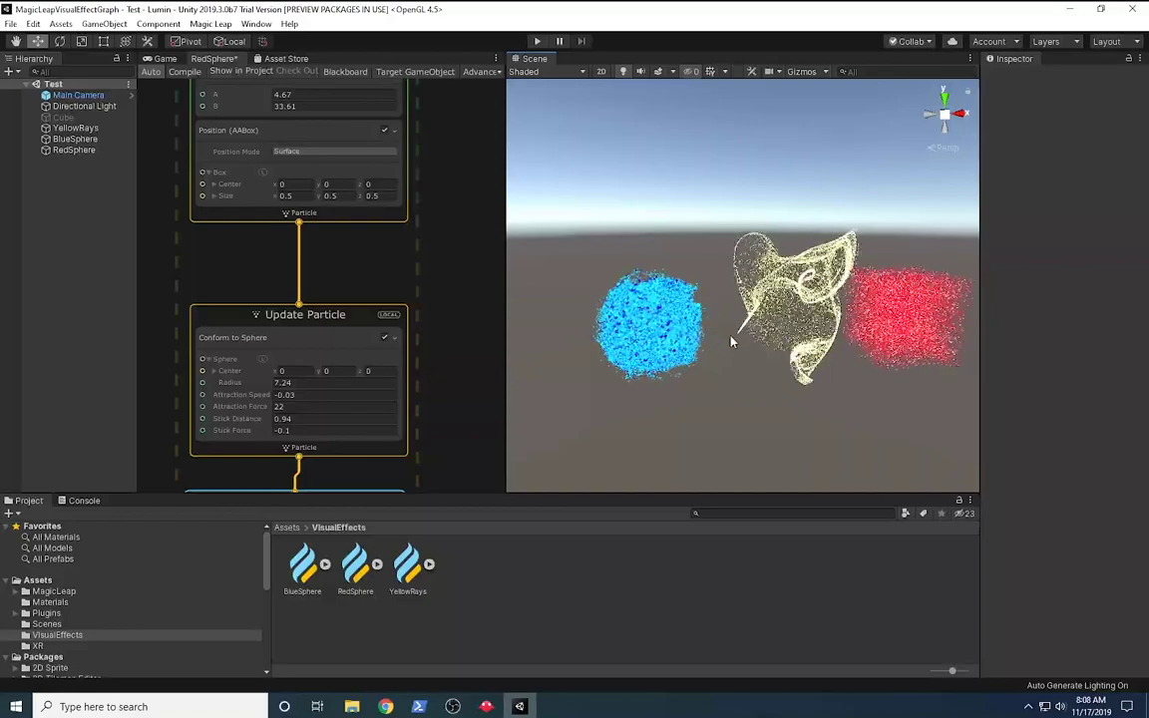
Step: Examine the blue, yellow and red particle effects in the scene up close and side by side
middle_click_drag(715, 356, 688, 367)
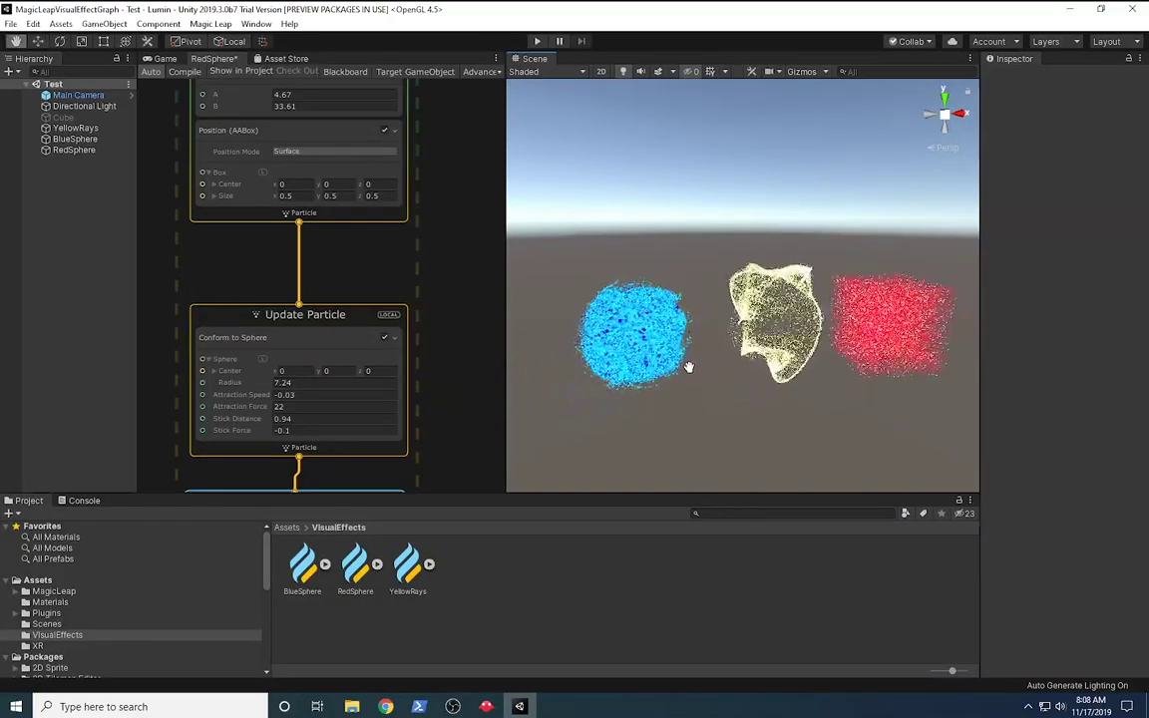
scroll(689, 369, "up", 5)
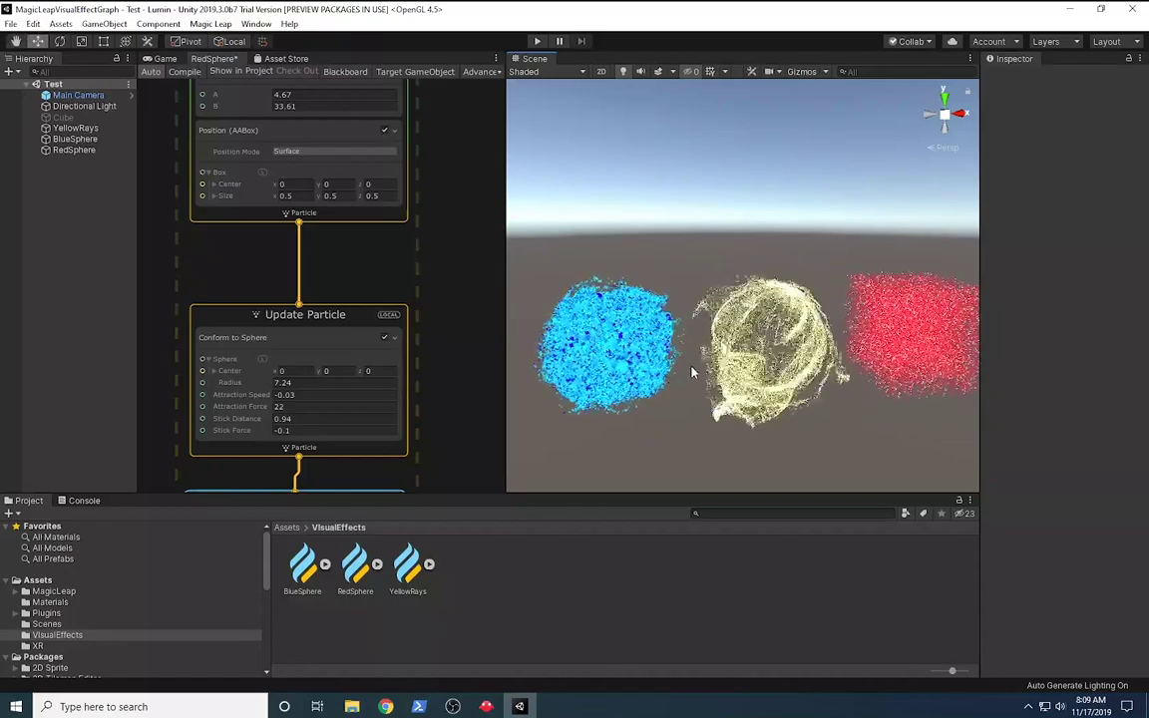
middle_click_drag(692, 371, 732, 359)
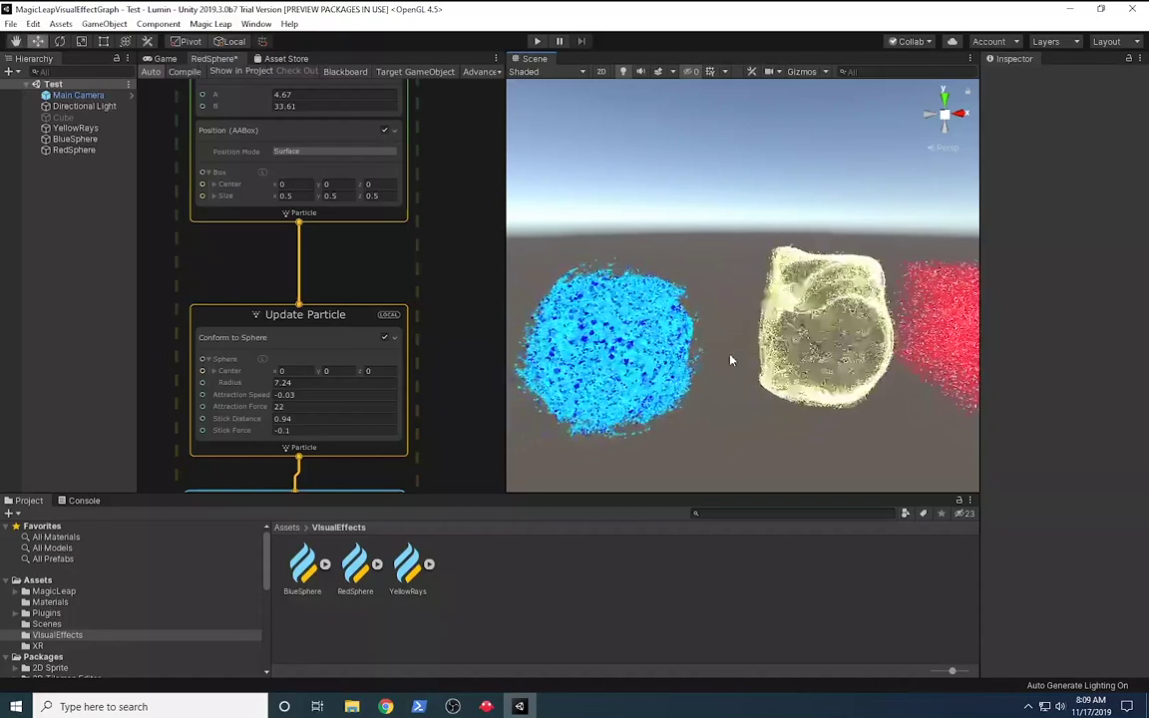
middle_click_drag(733, 359, 793, 285)
middle_click_drag(596, 320, 754, 351)
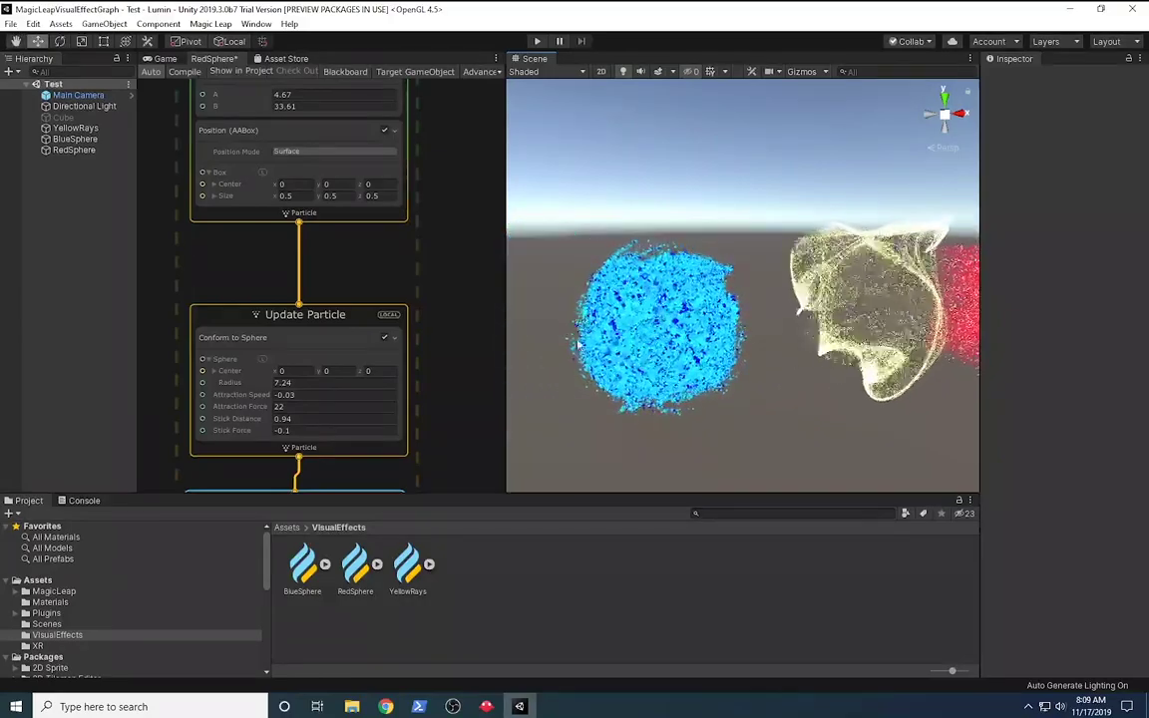
left_click(677, 332)
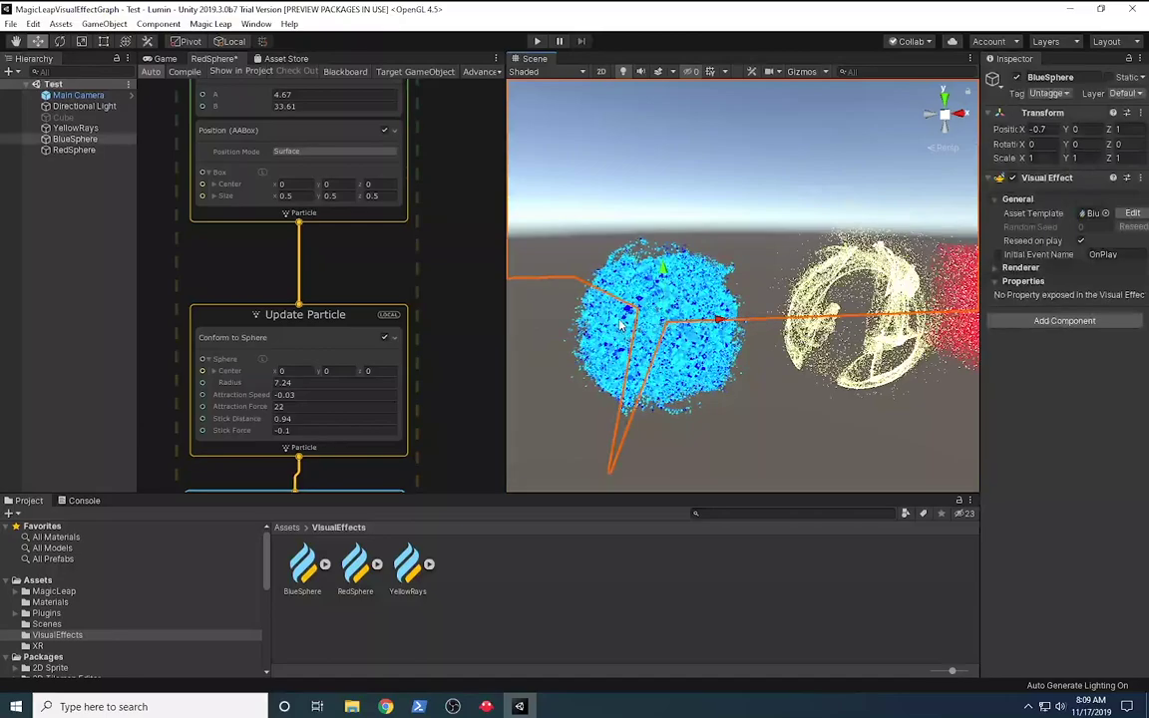
left_click(756, 221)
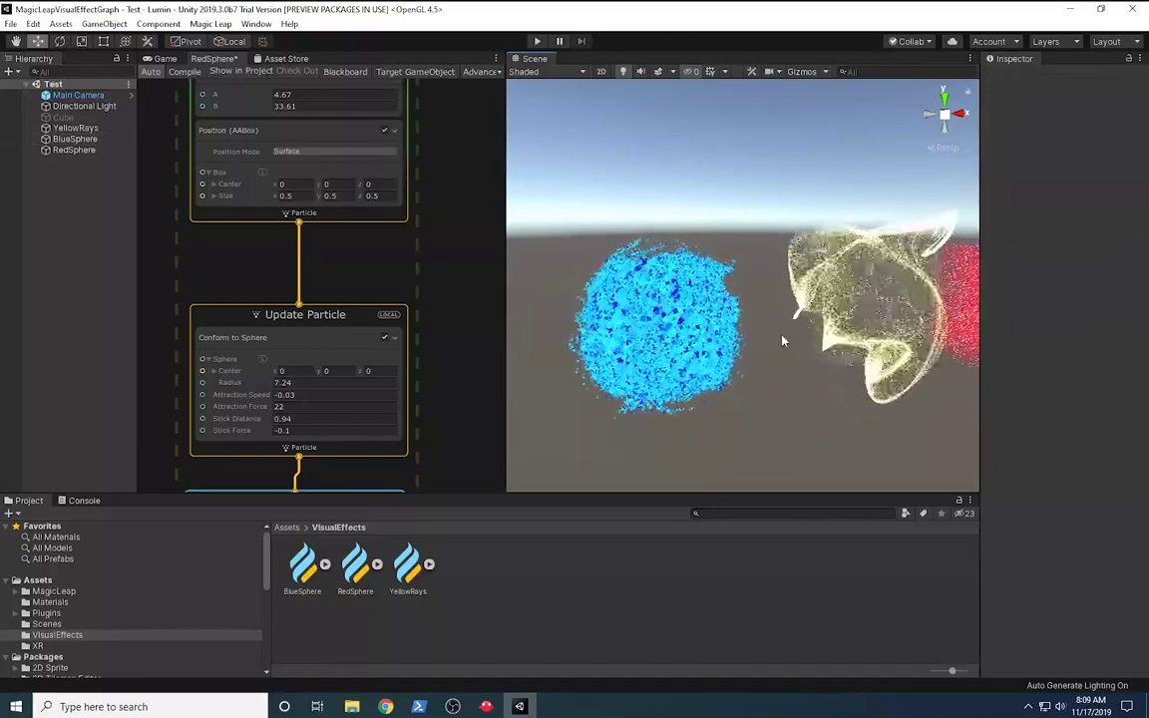
middle_click_drag(783, 341, 644, 379)
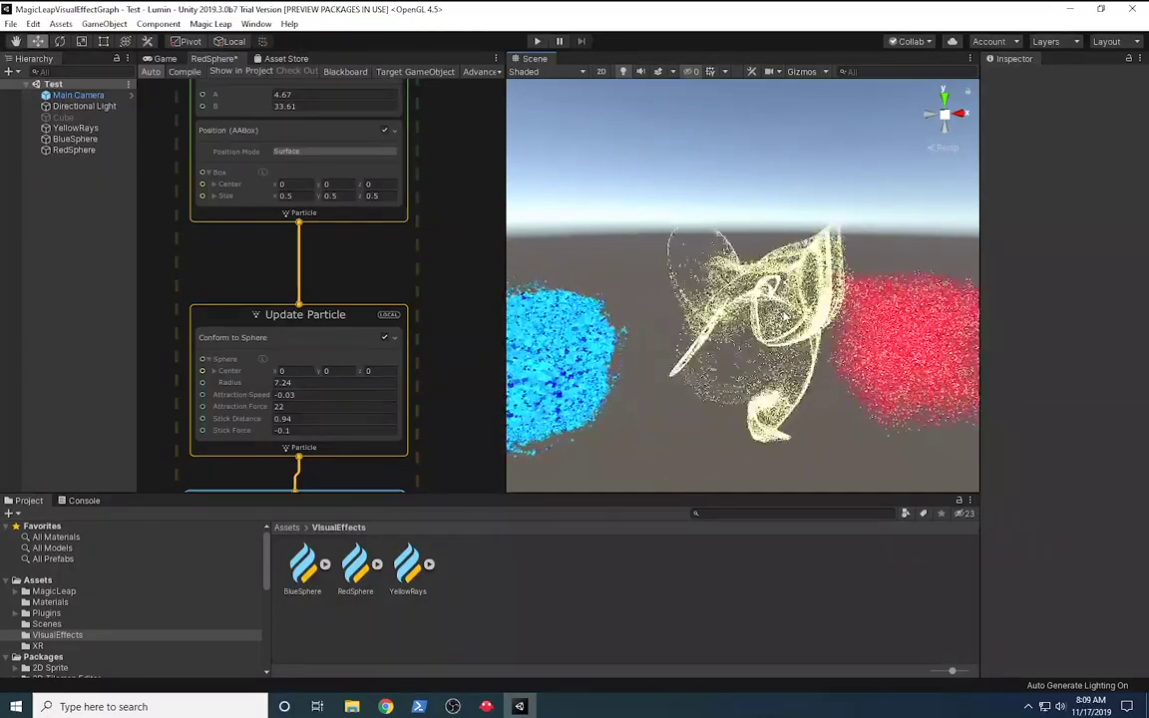
middle_click_drag(462, 326, 409, 284)
scroll(447, 367, "up", 6)
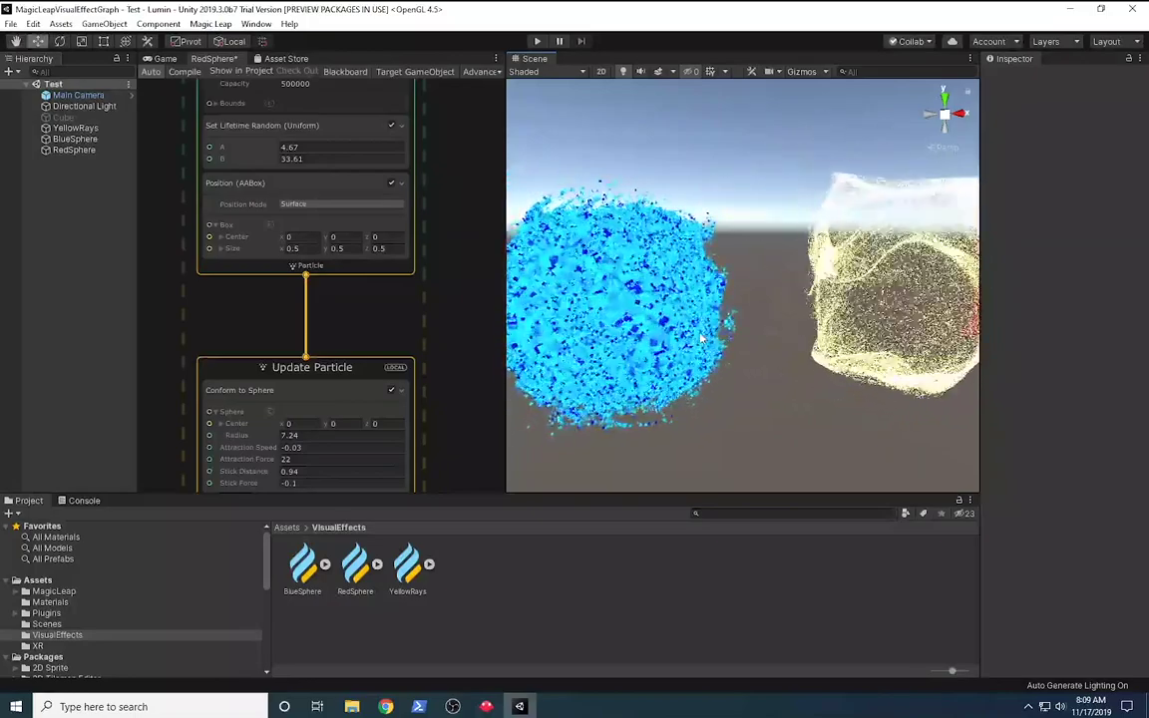
scroll(725, 333, "down", 3)
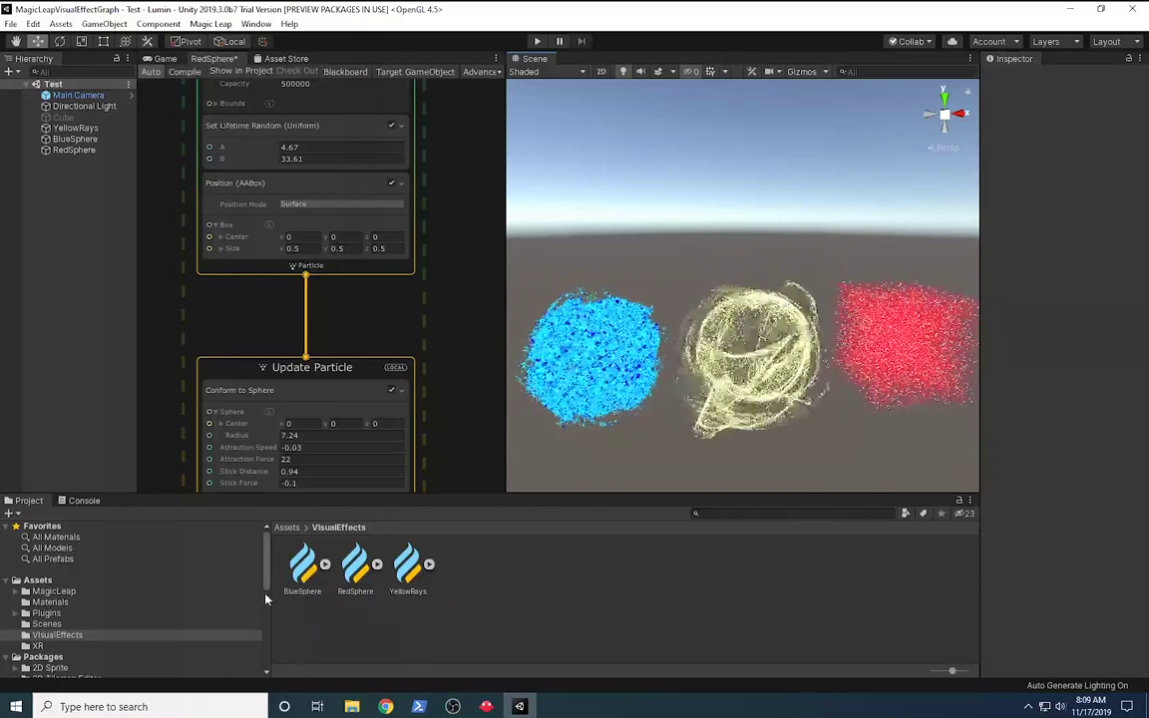
Step: Rename both the RedSphere visual effect asset and its scene object to RedCube
left_click(356, 578)
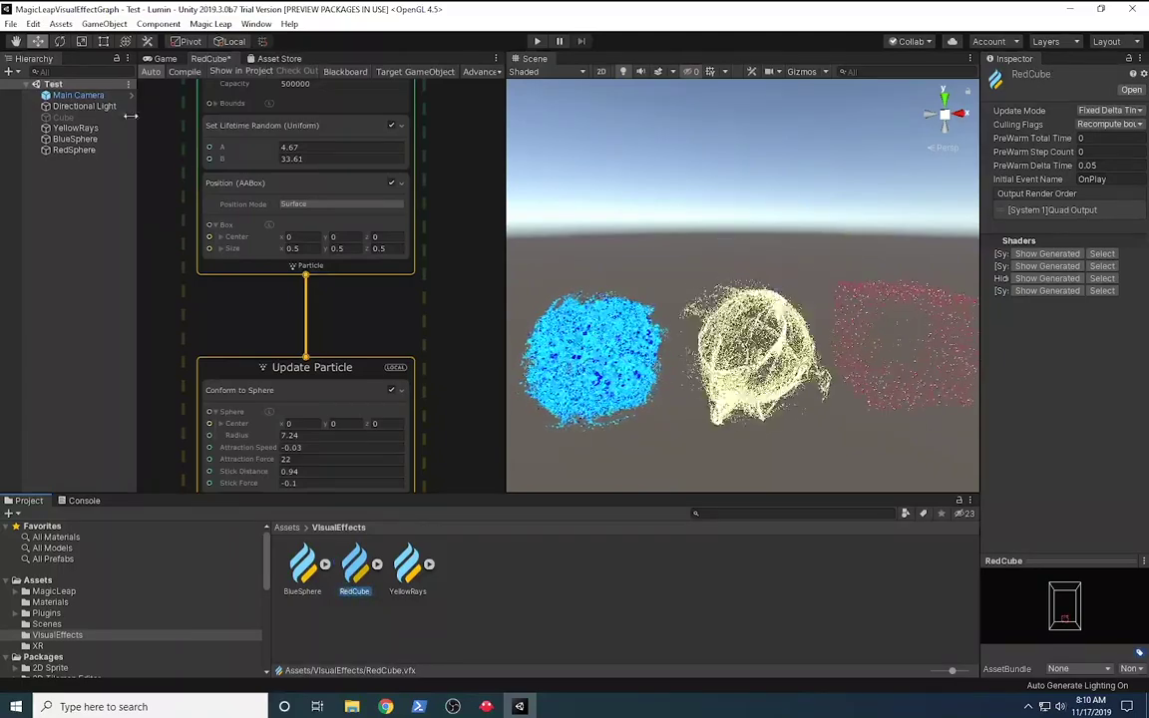
left_click(65, 150)
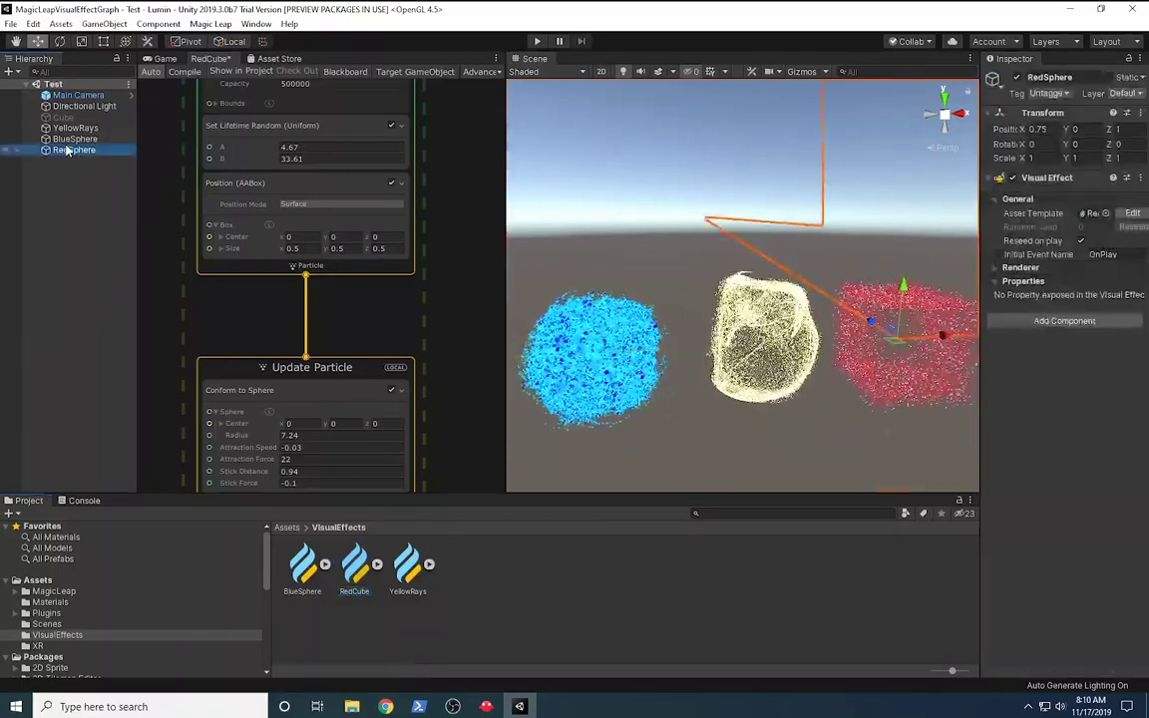
type("RedCube")
key("Return")
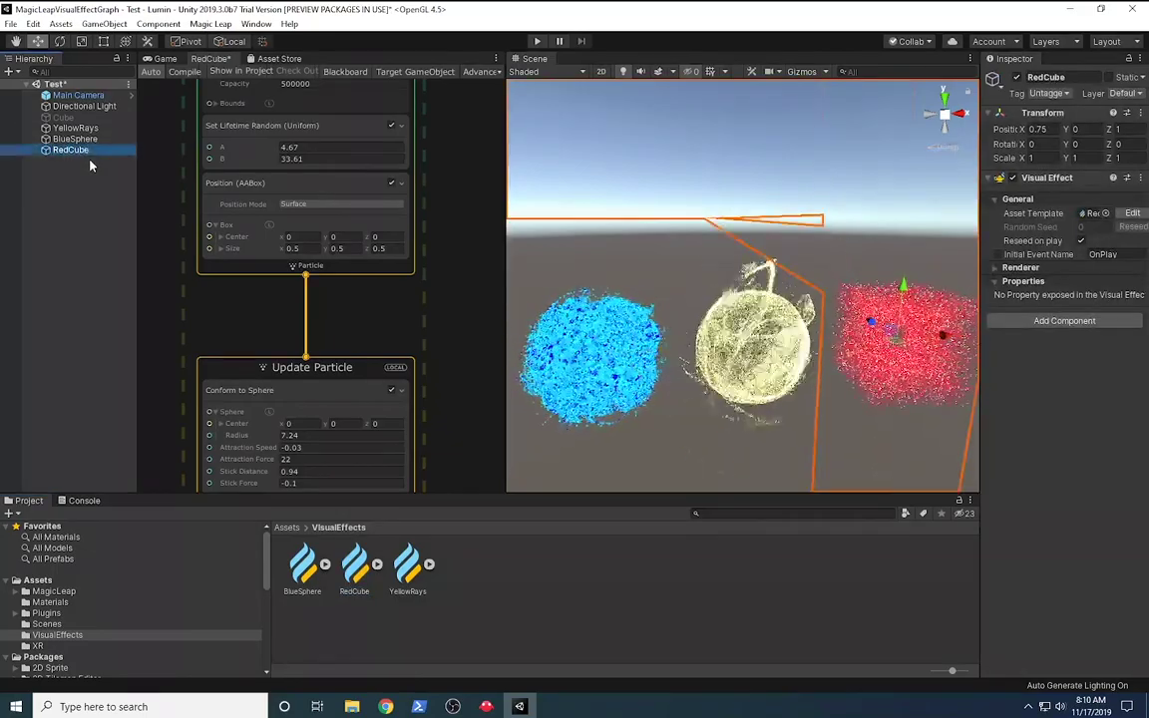
Step: Inspect the YellowRays effect and compare it with the blue sphere and red cube in the scene
left_click(407, 570)
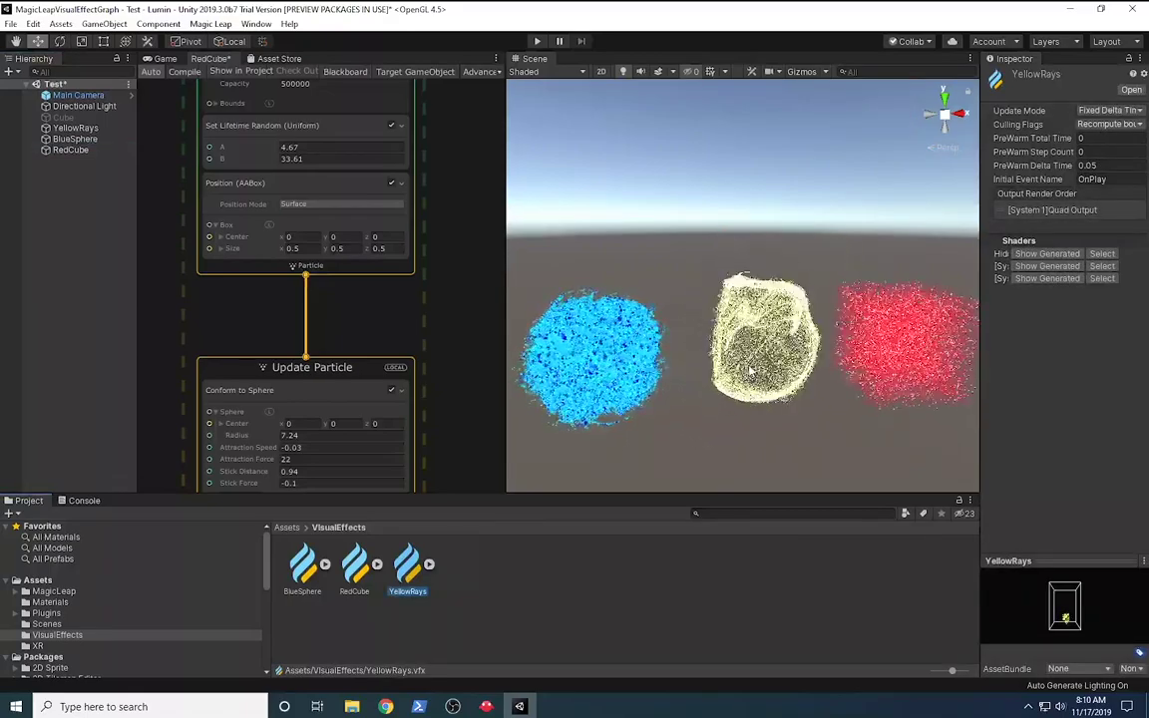
mouse_move(672, 403)
middle_mouse_down()
mouse_move(732, 365)
mouse_move(683, 381)
middle_mouse_up()
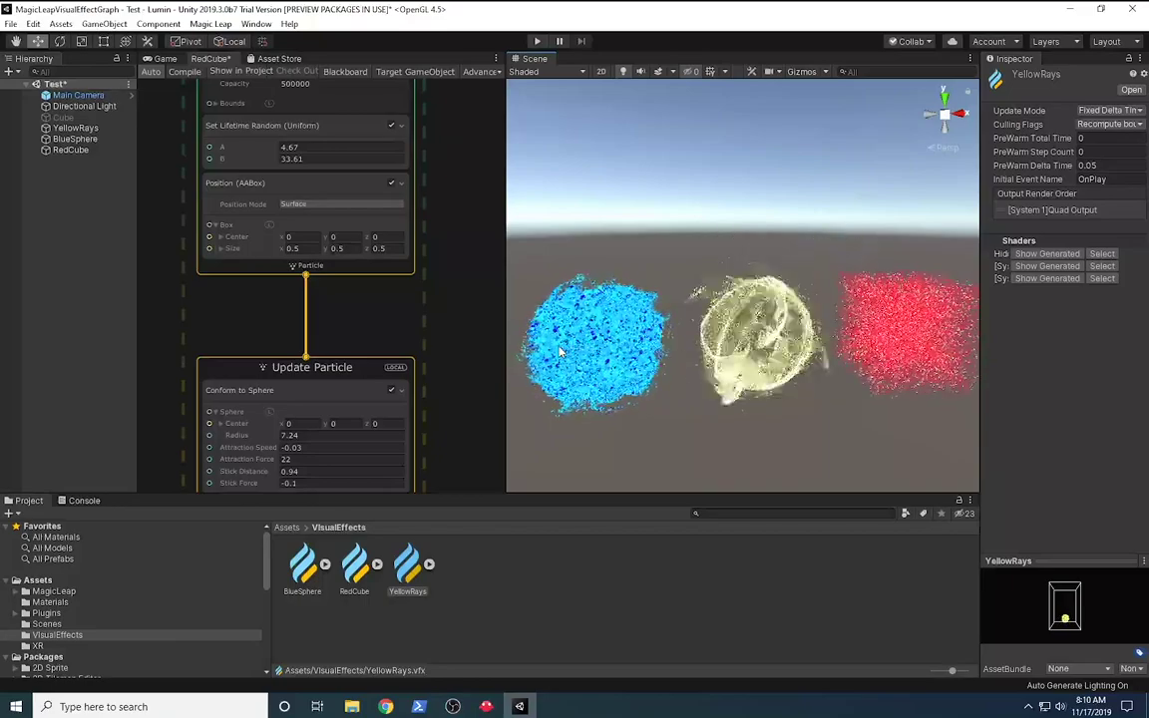
scroll(573, 353, "up", 4)
middle_click_drag(598, 351, 687, 327)
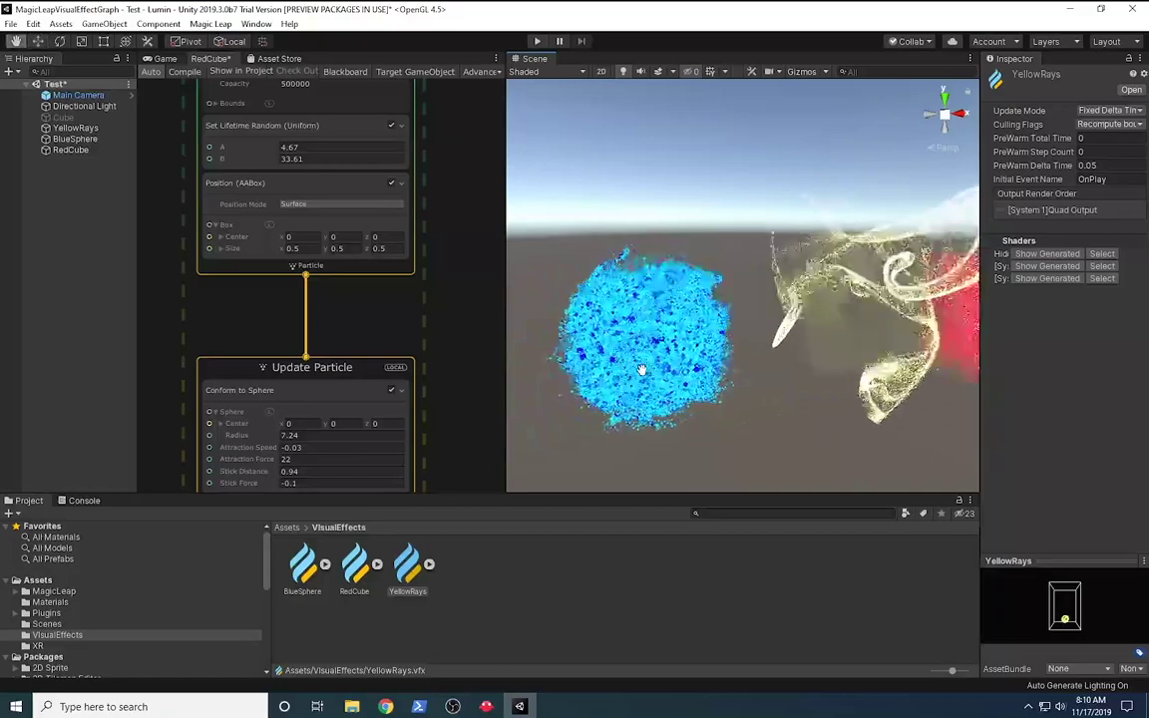
middle_click_drag(641, 370, 539, 370)
middle_click_drag(860, 372, 785, 367)
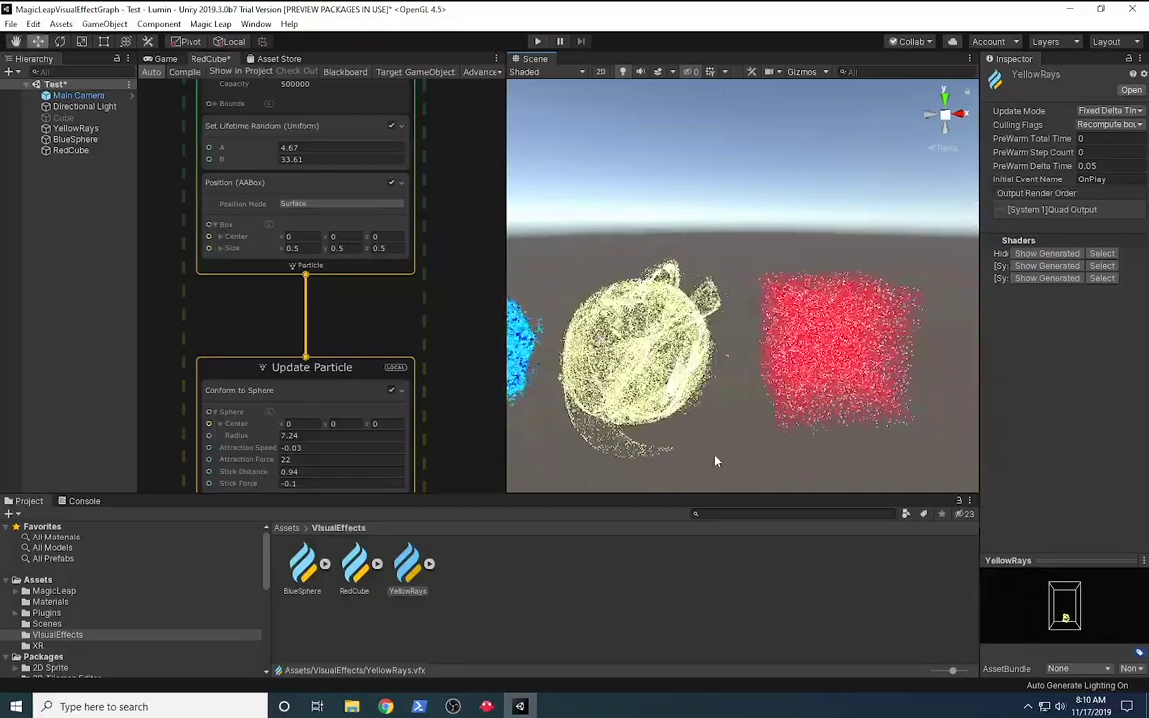
middle_click_drag(641, 435, 866, 380)
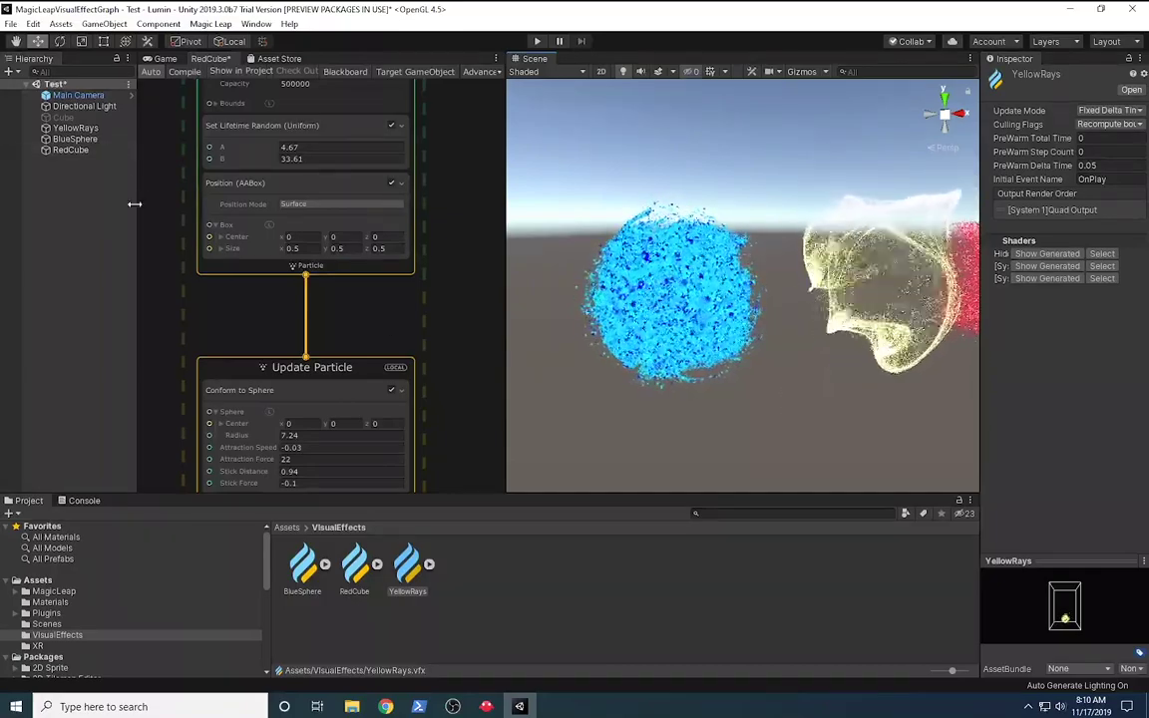
Step: Widen the Inspector and open the BlueSphere object's visual effect graph for editing
left_click(74, 140)
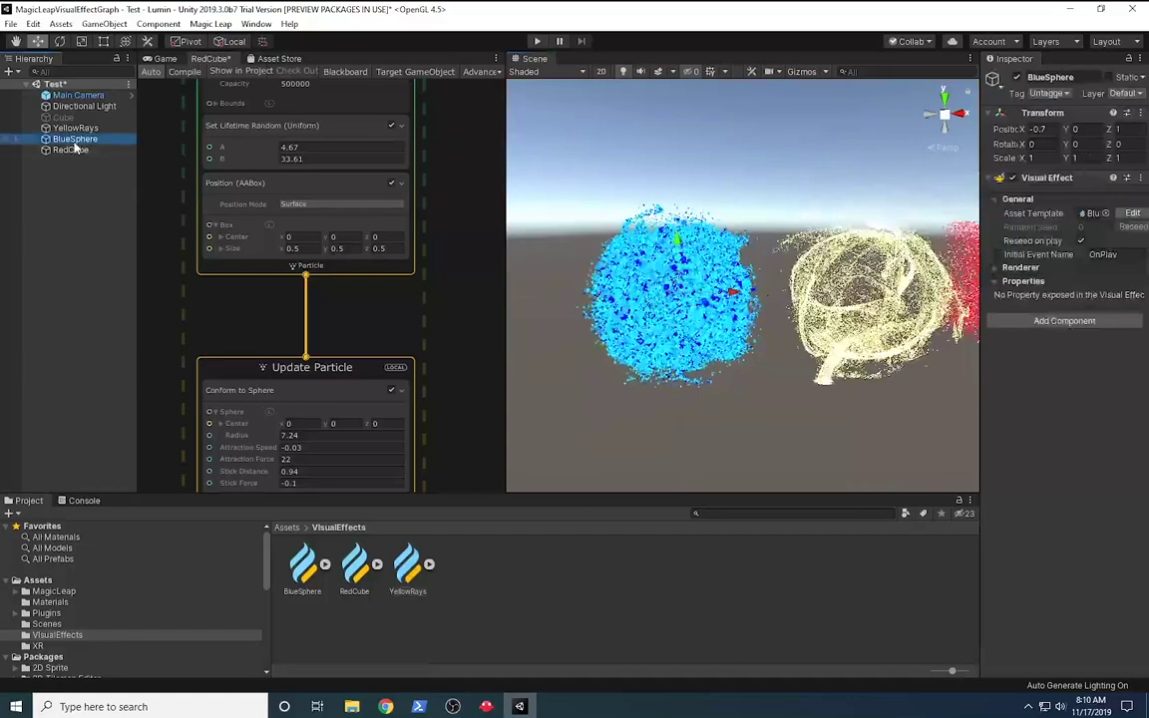
left_click_drag(979, 204, 853, 205)
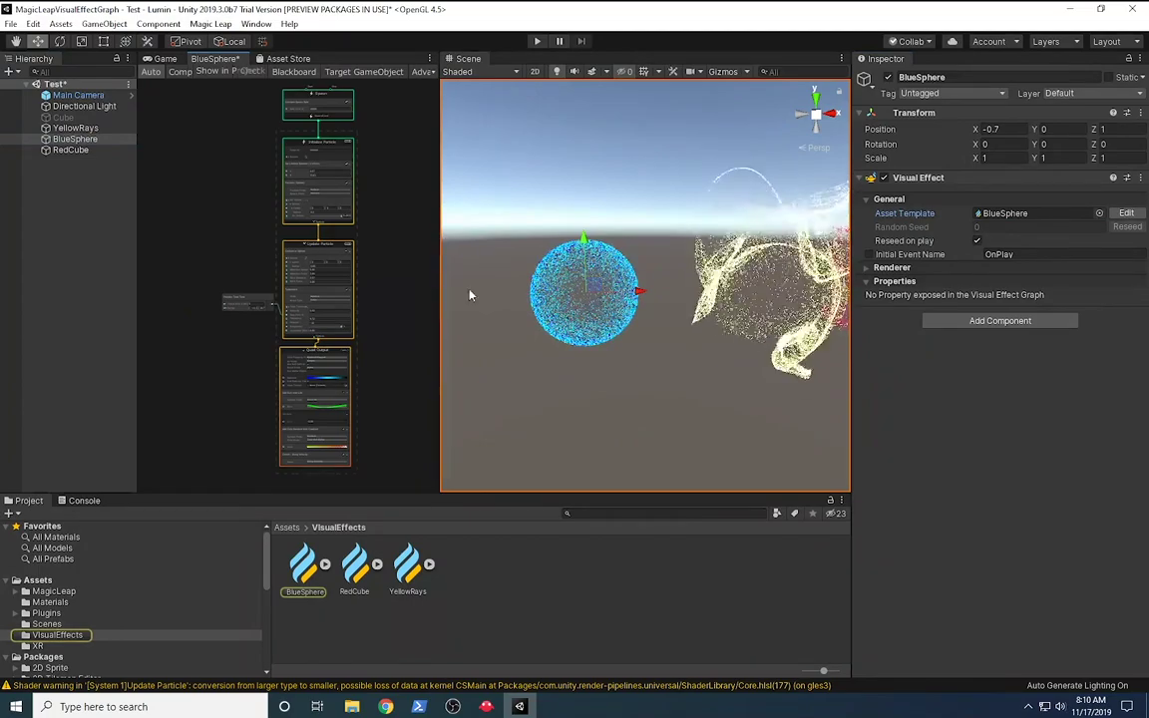
middle_click_drag(400, 267, 394, 317)
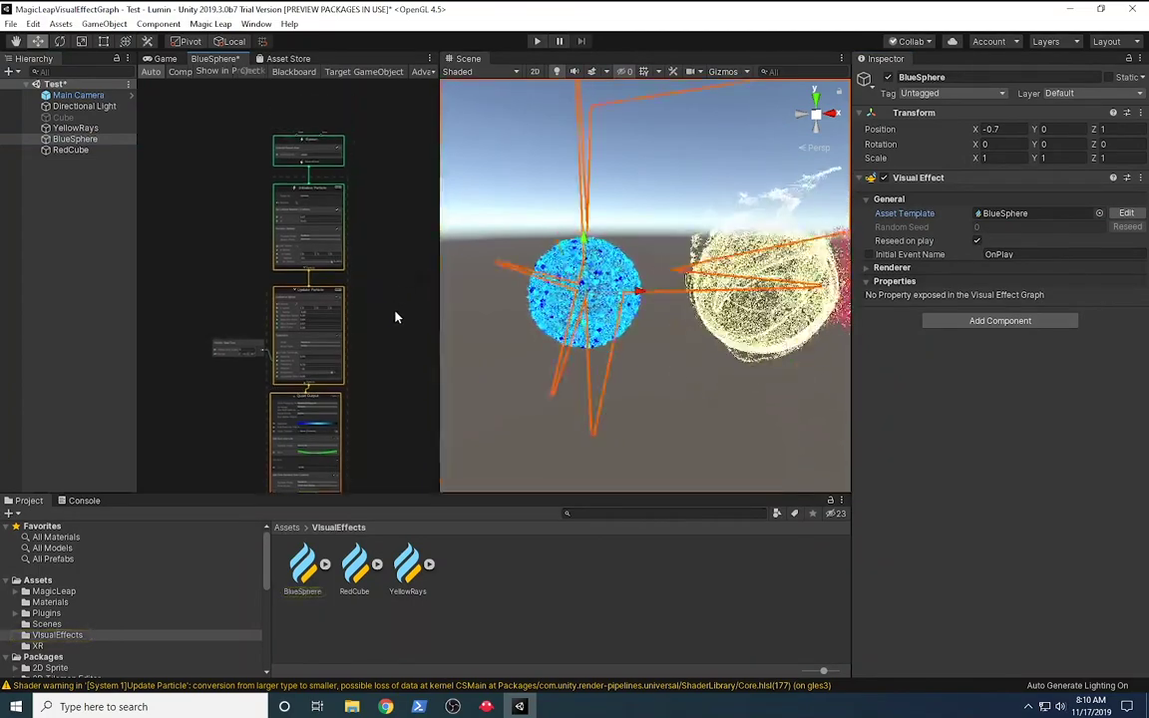
scroll(403, 288, "up", 5)
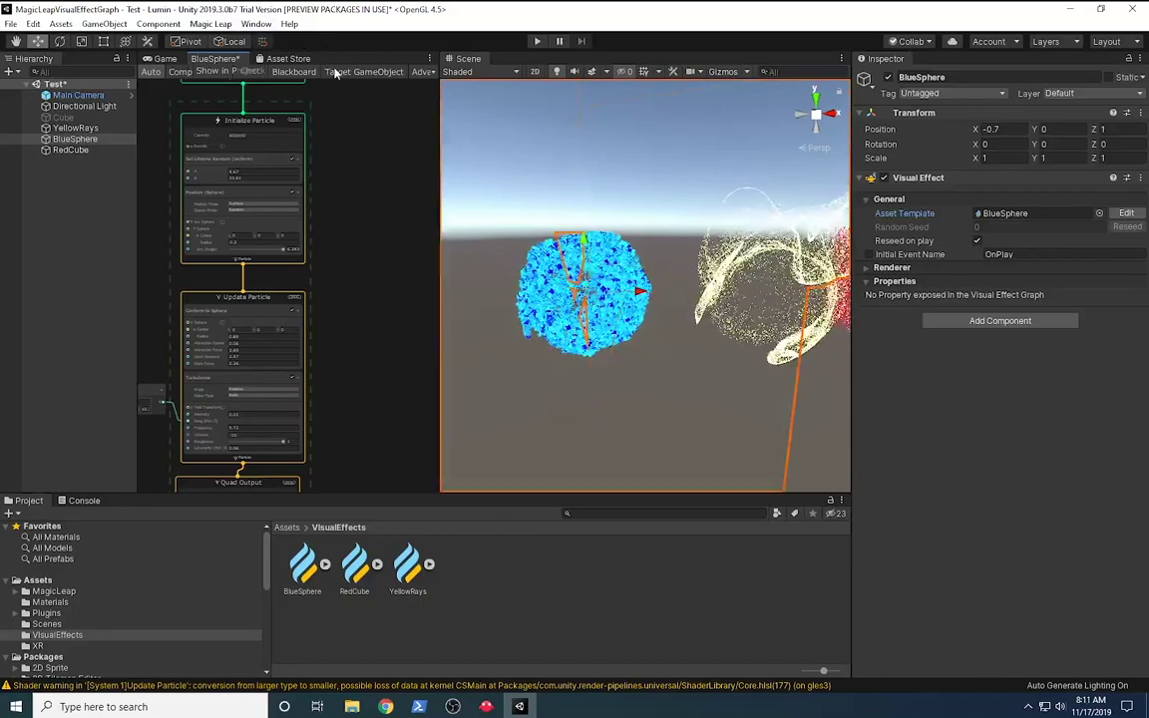
Step: Examine the blue sphere's individual particles in the scene from near and far
scroll(635, 286, "up", 5)
middle_click_drag(634, 286, 673, 291)
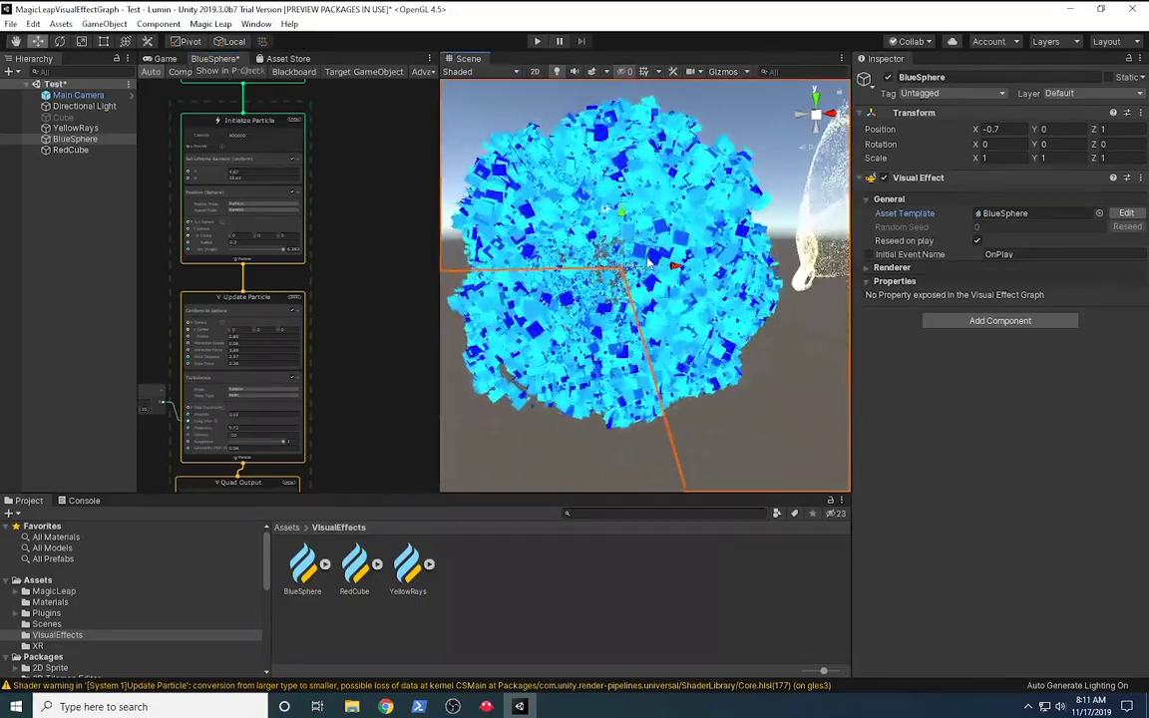
scroll(676, 247, "down", 4)
middle_click_drag(676, 247, 683, 280)
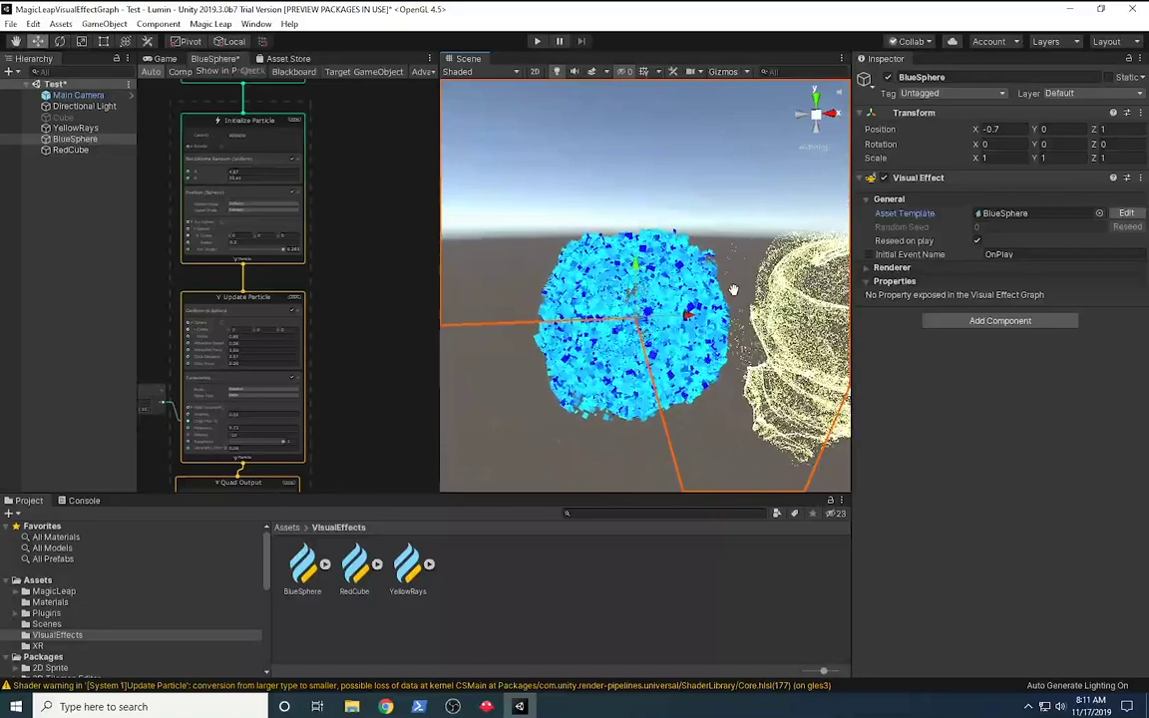
scroll(727, 259, "up", 4)
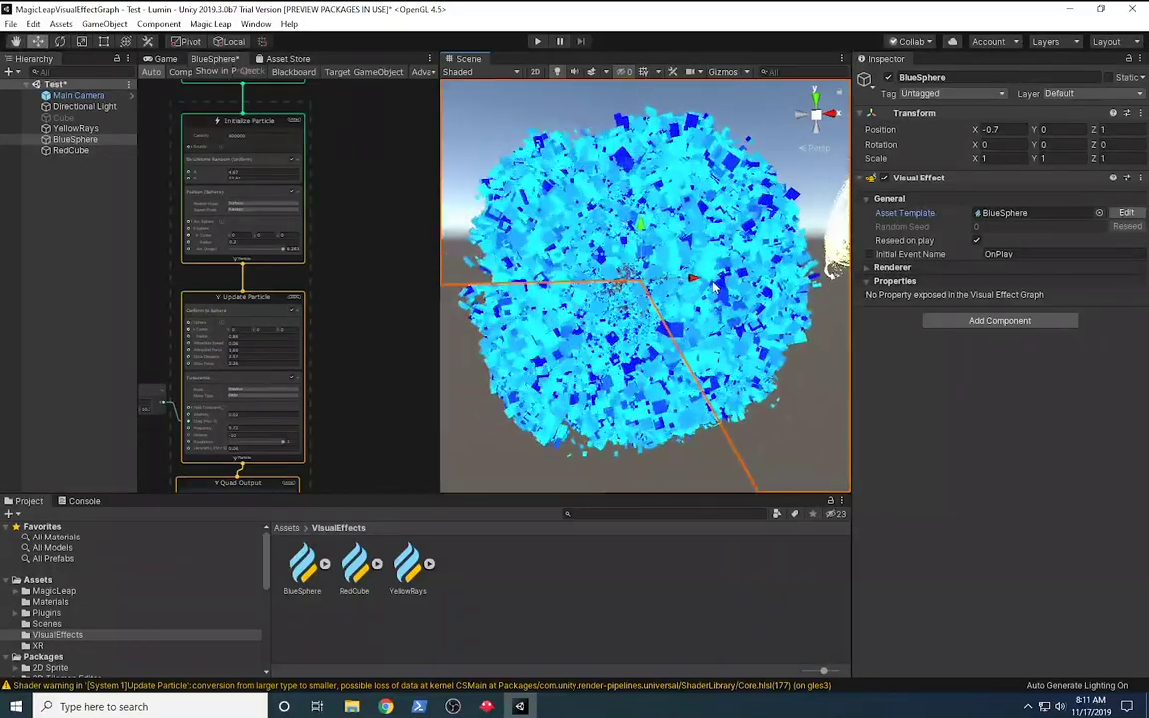
scroll(660, 299, "down", 4)
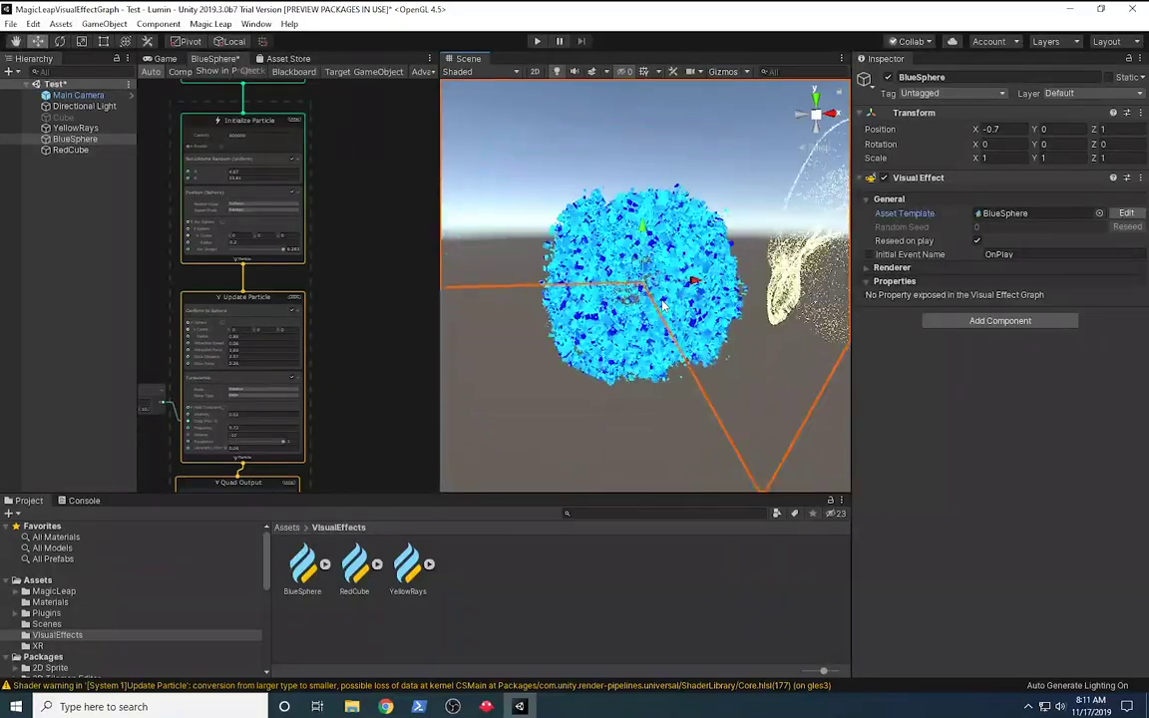
scroll(663, 306, "up", 4)
scroll(663, 306, "down", 3)
scroll(663, 306, "up", 3)
scroll(663, 306, "down", 3)
scroll(663, 306, "up", 2)
scroll(428, 276, "down", 1)
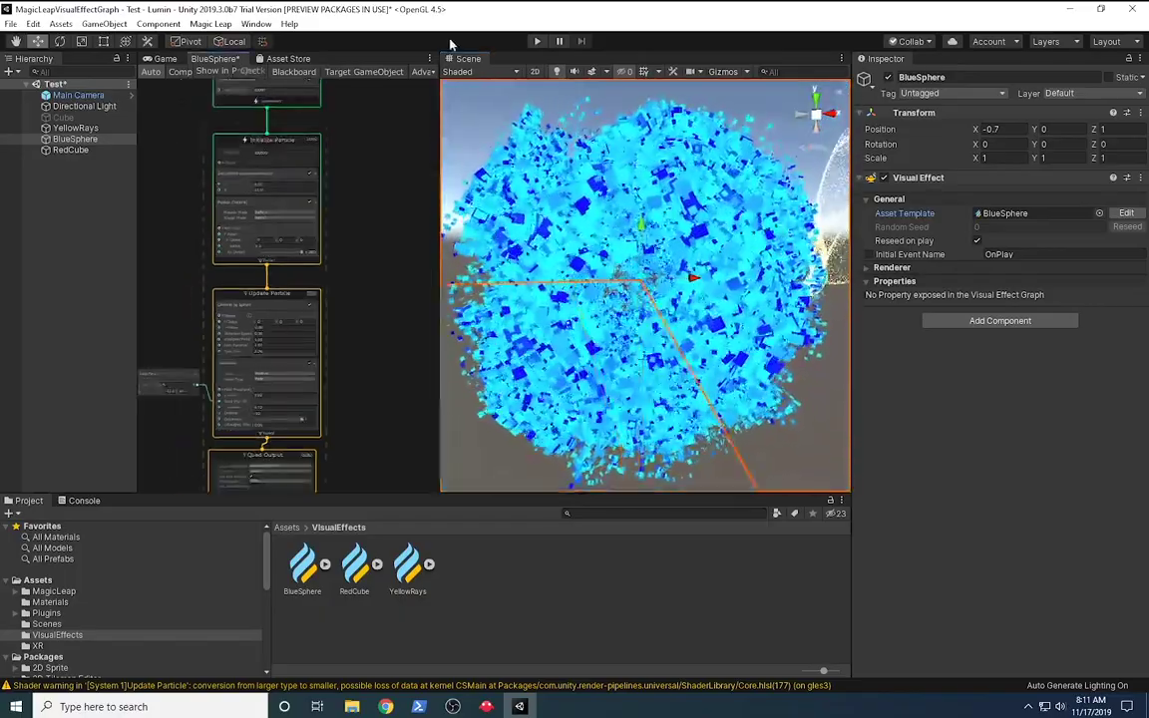
Step: Rearrange the layout with the Game view docked below the Scene, and Project and Console docked below a narrower Inspector
left_click_drag(179, 62, 521, 68)
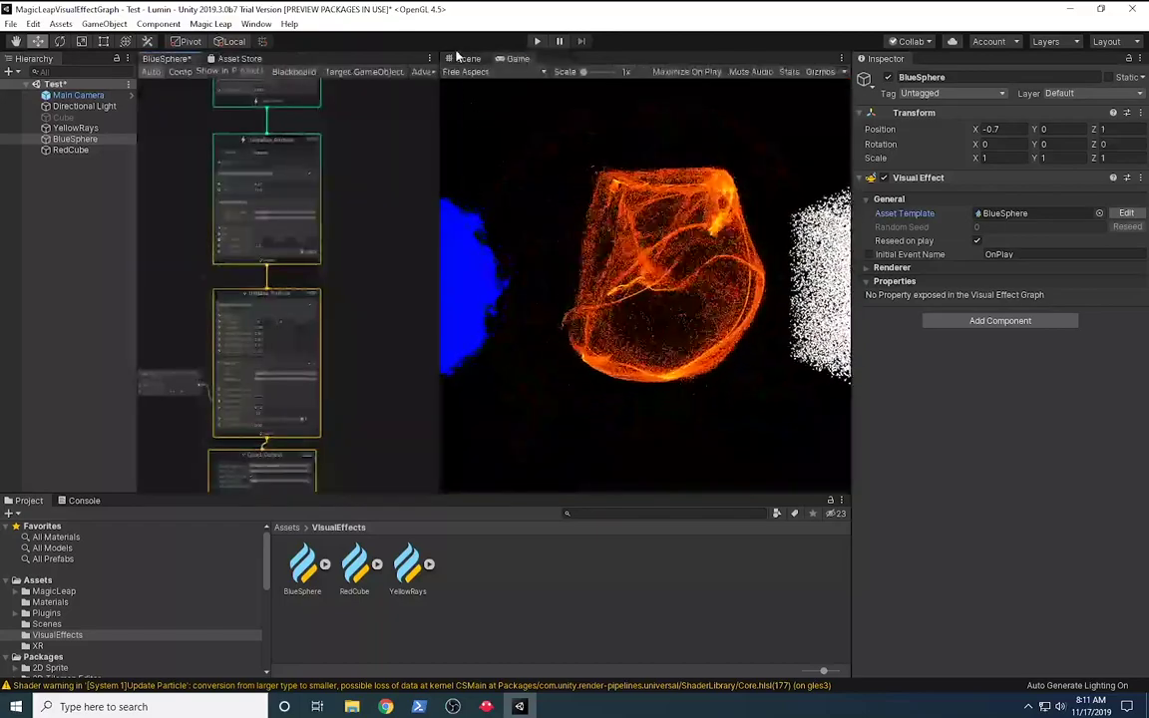
left_click_drag(746, 526, 737, 476)
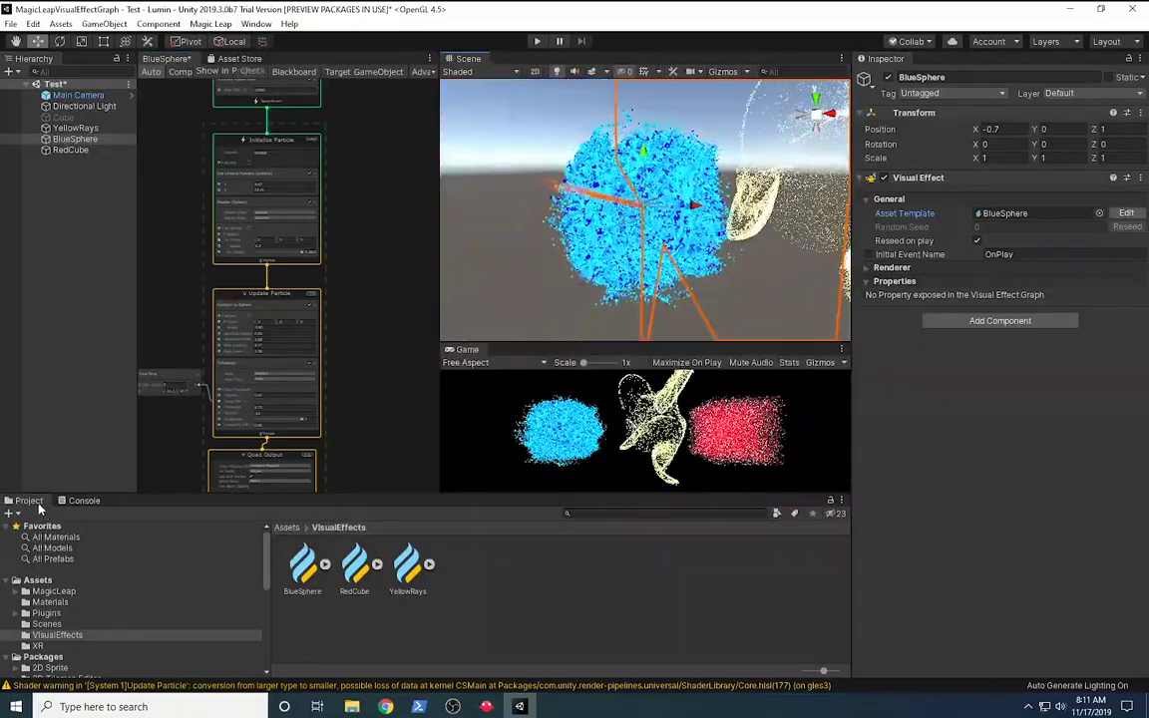
left_click_drag(29, 499, 1028, 558)
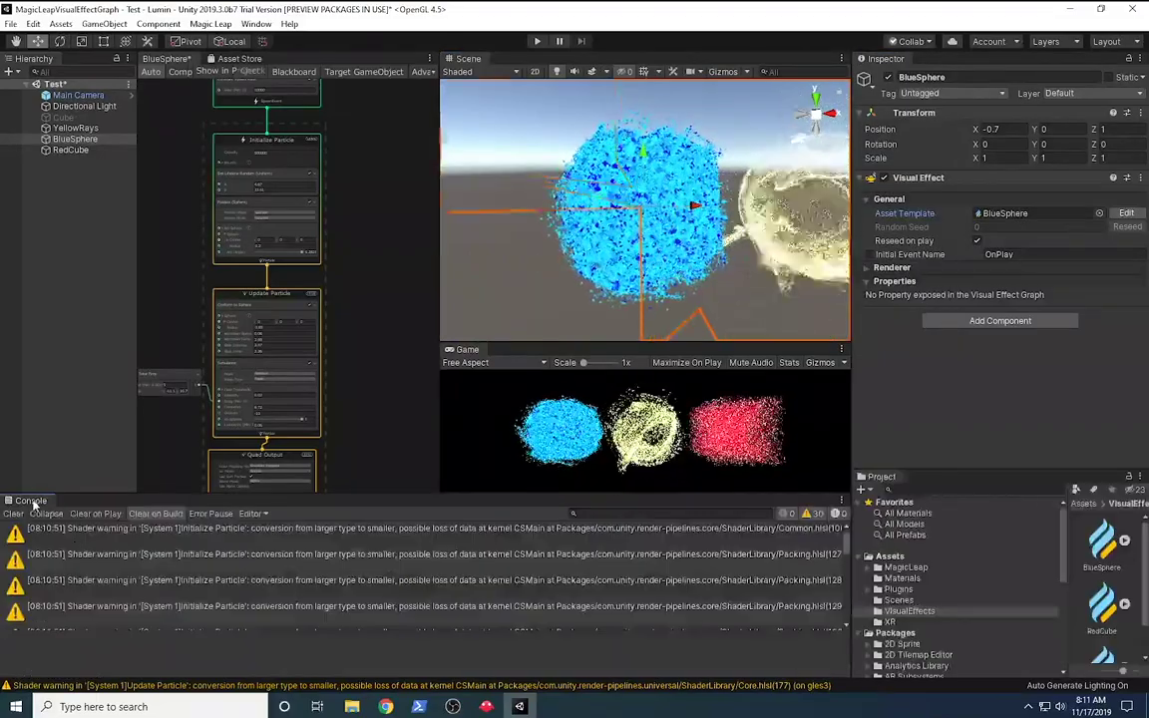
left_click_drag(30, 499, 909, 489)
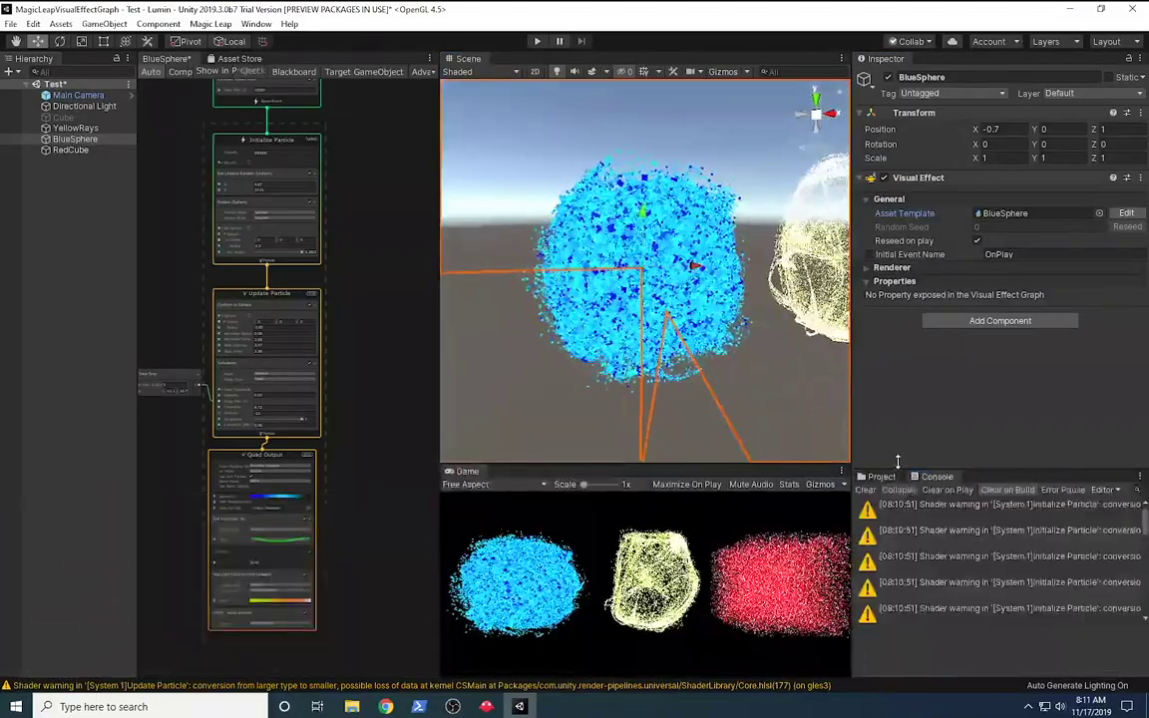
left_click_drag(851, 451, 976, 451)
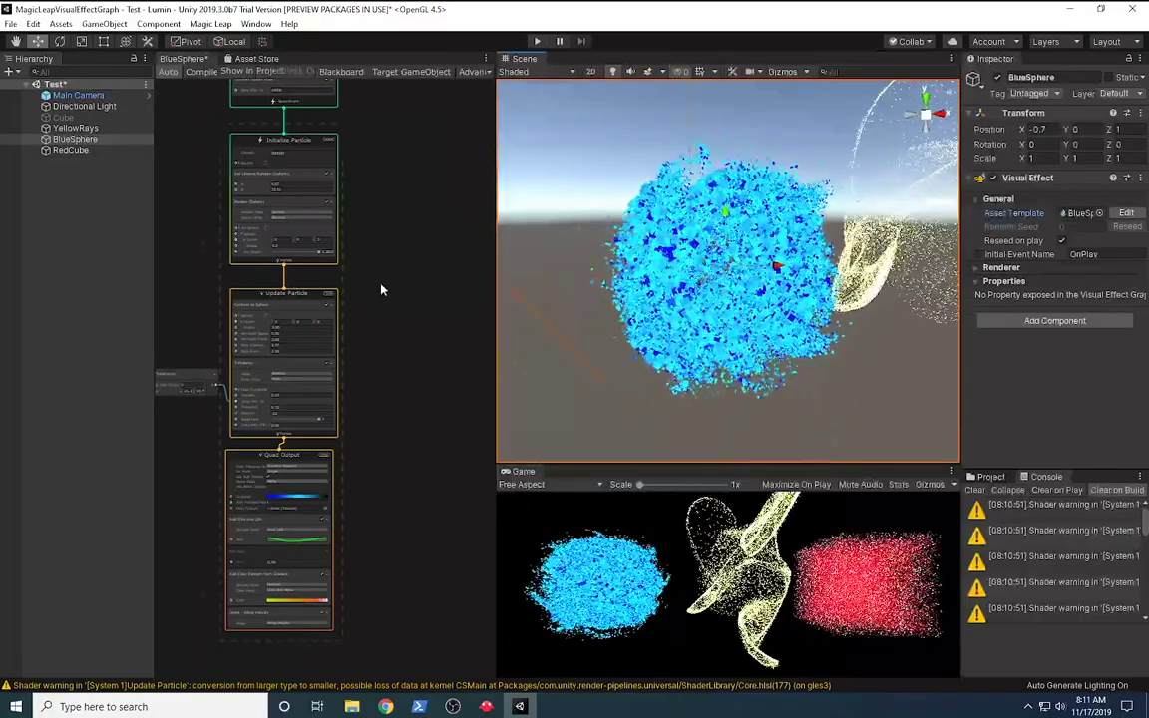
Step: Deactivate the YellowRays object in the scene
scroll(429, 374, "up", 5)
middle_click_drag(437, 372, 469, 374)
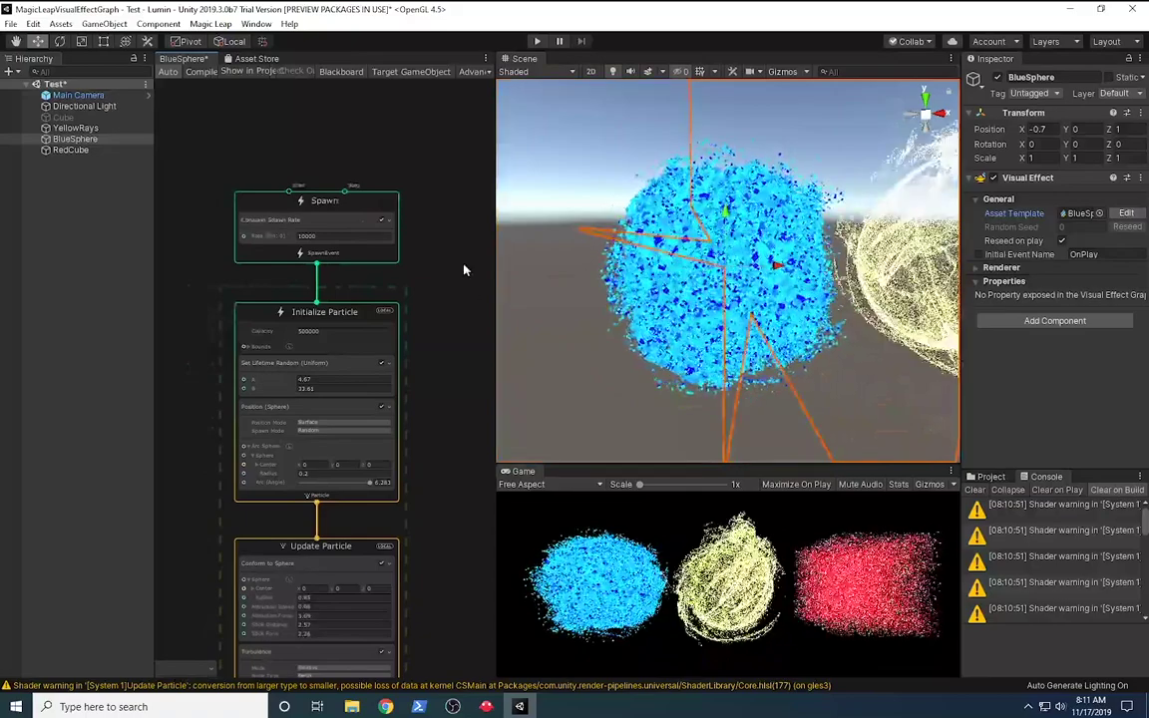
left_click(66, 150)
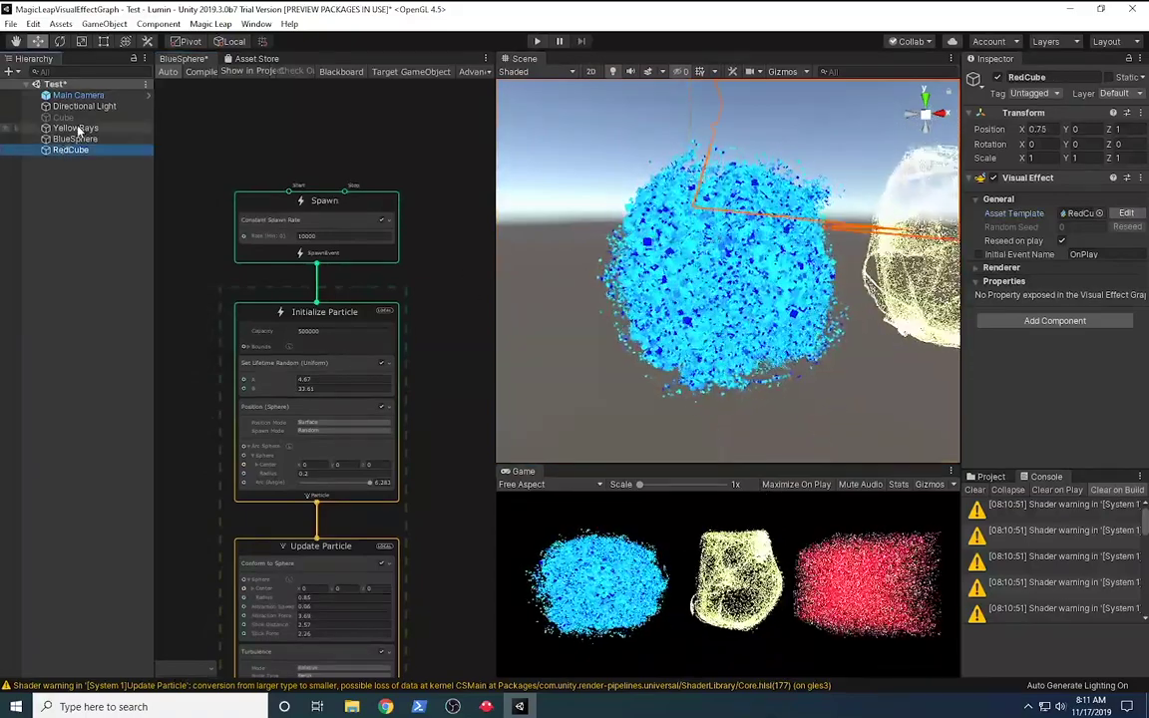
left_click(76, 127)
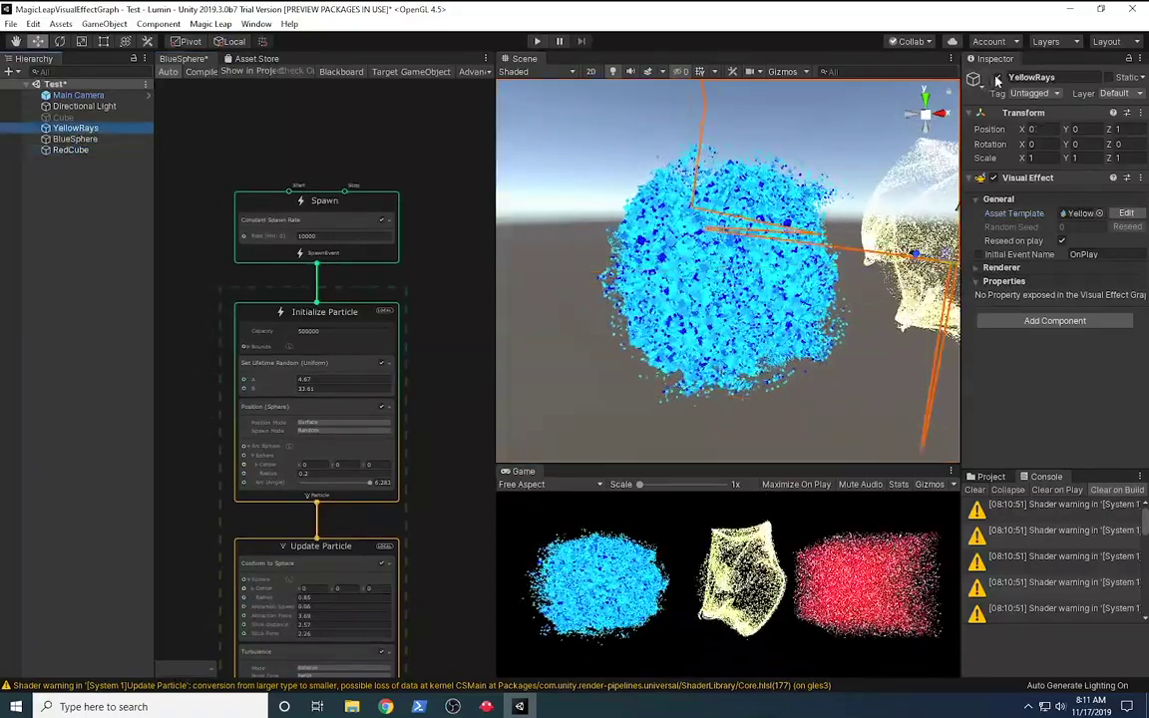
left_click(997, 77)
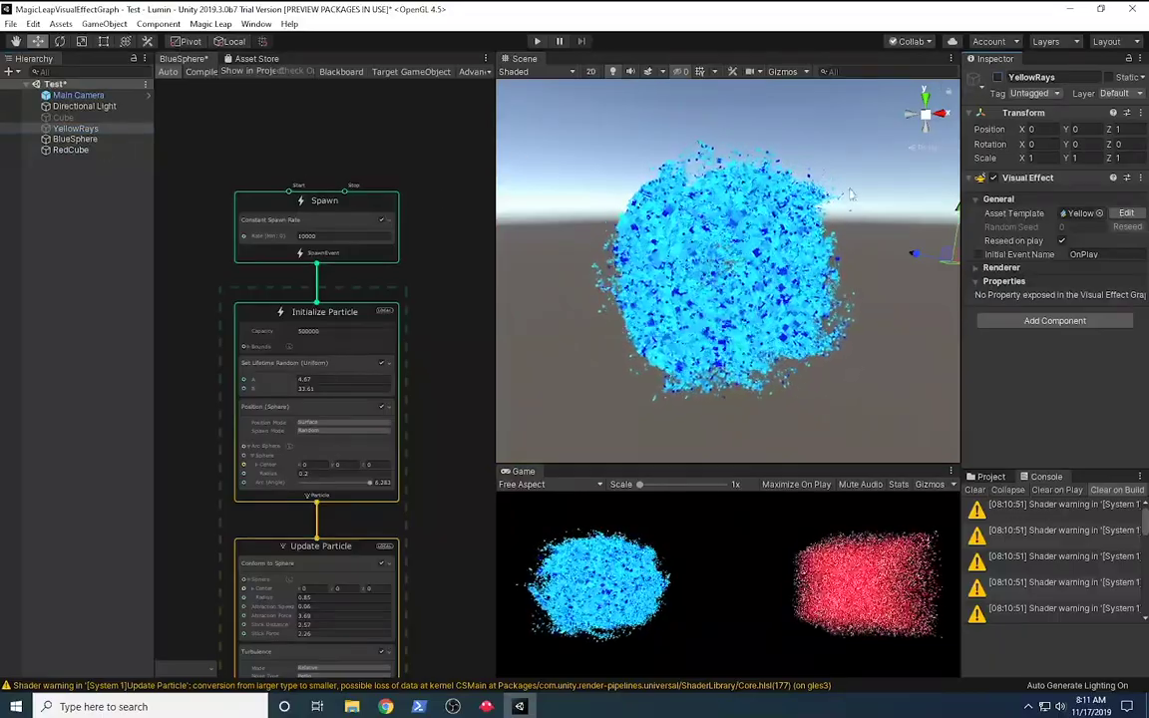
Step: Examine the blue sphere's shape and particles in the scene, both close up and at a distance beside the red cube
scroll(802, 326, "down", 5)
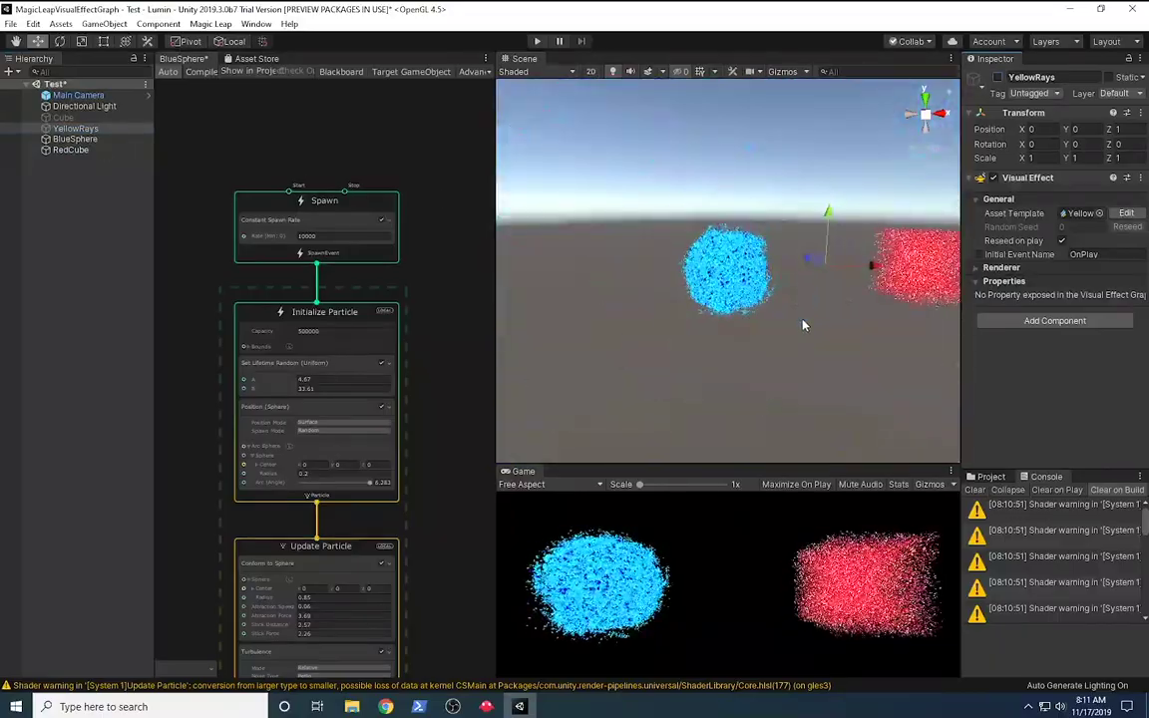
scroll(803, 326, "up", 6)
scroll(805, 319, "down", 3)
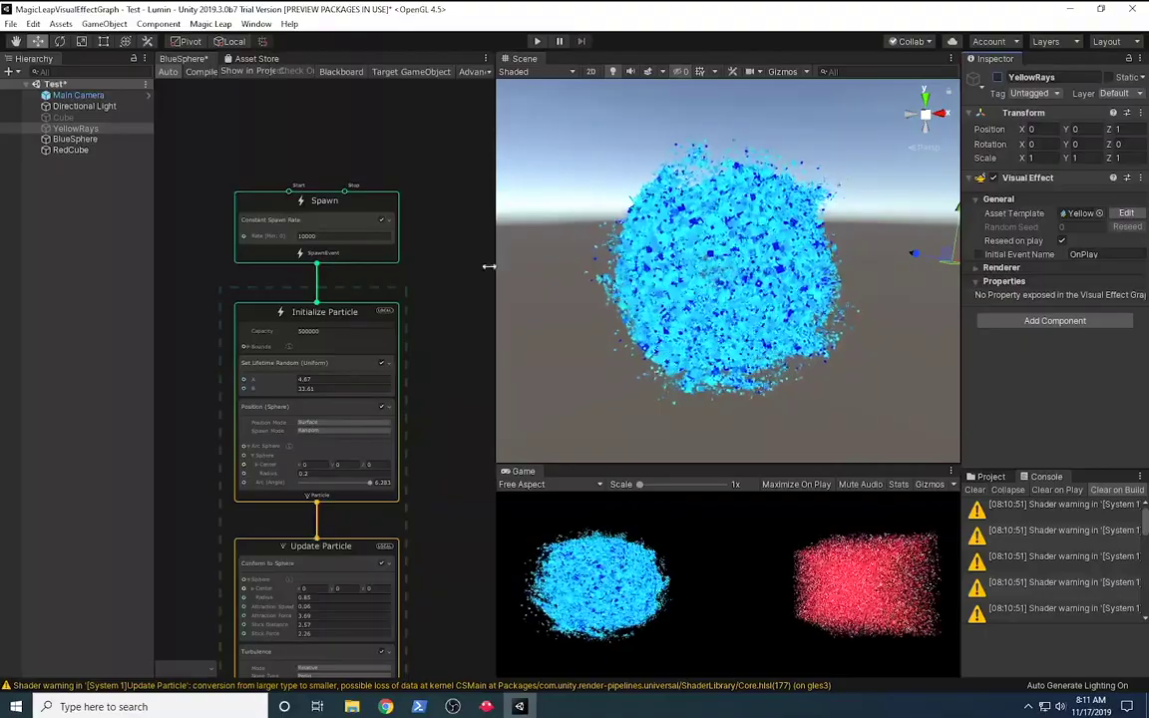
scroll(688, 325, "up", 2)
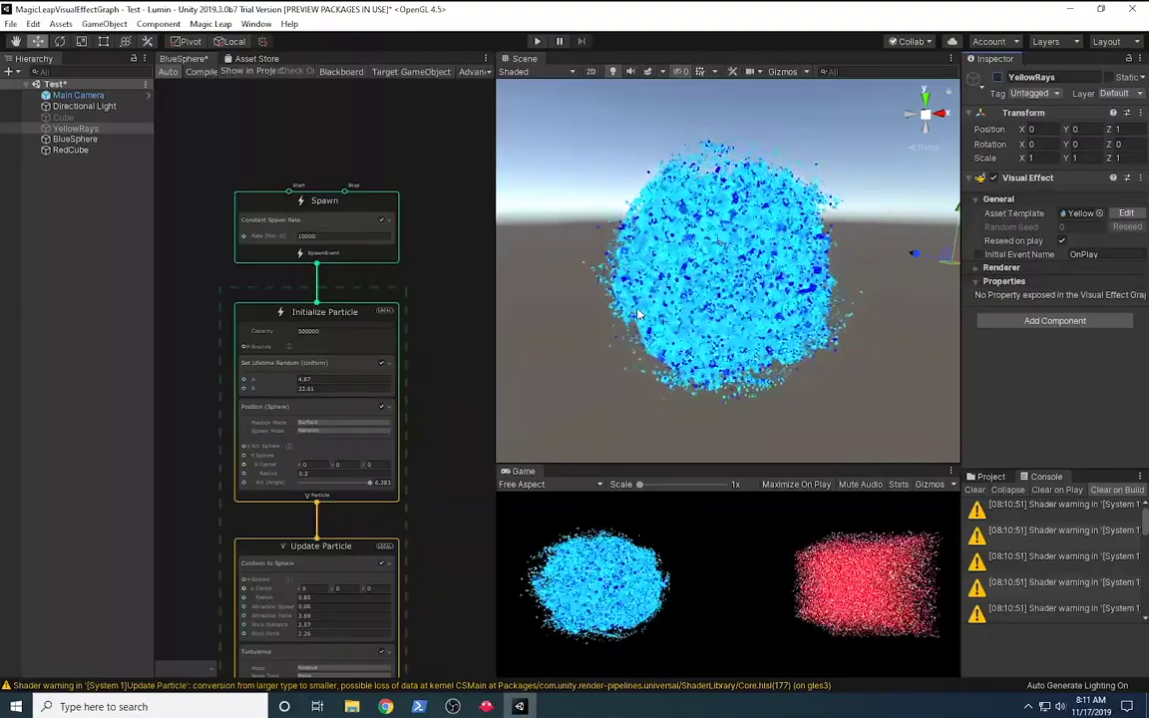
scroll(686, 300, "up", 3)
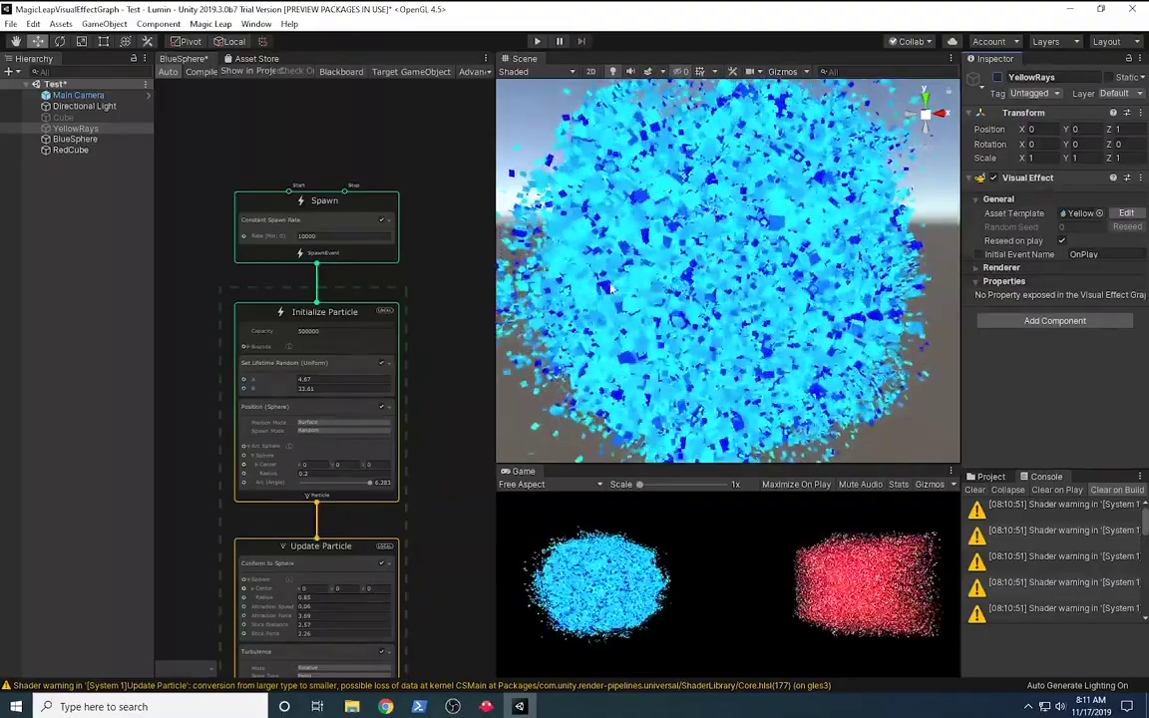
scroll(463, 319, "down", 2)
Step: Try a capacity of 5000000 in the Initialize Particle context, and set it back to 500000
scroll(469, 339, "up", 2)
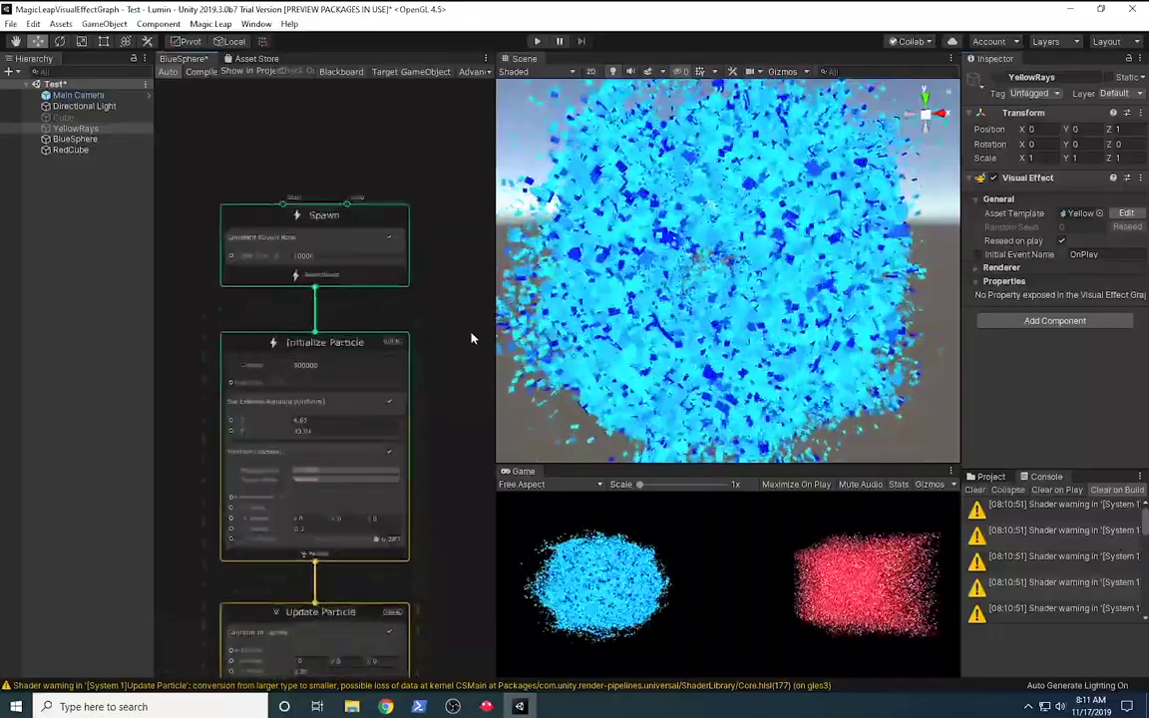
middle_click_drag(483, 310, 492, 293)
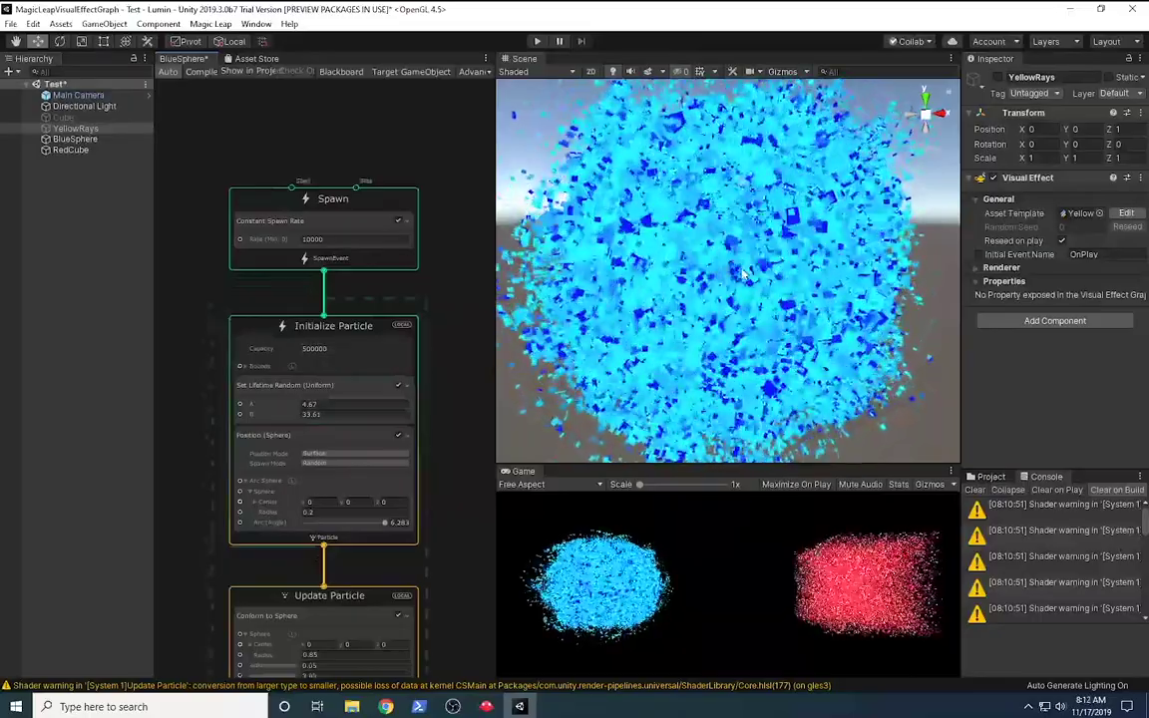
left_click(335, 339)
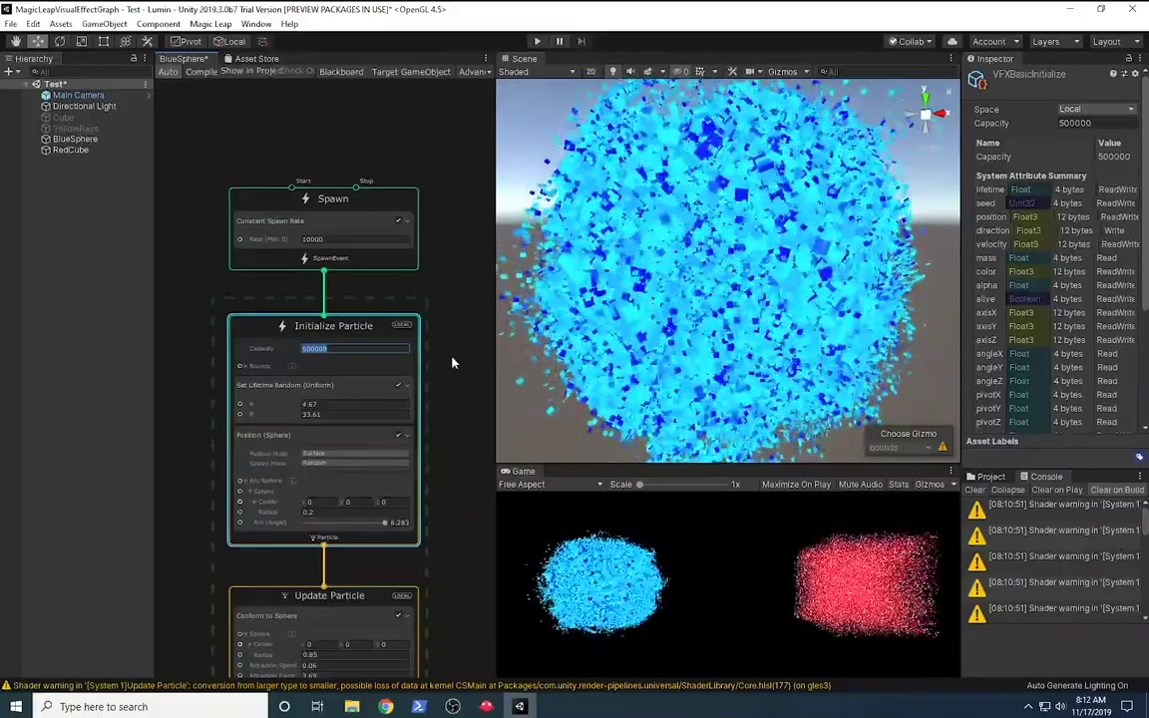
double_click(333, 349)
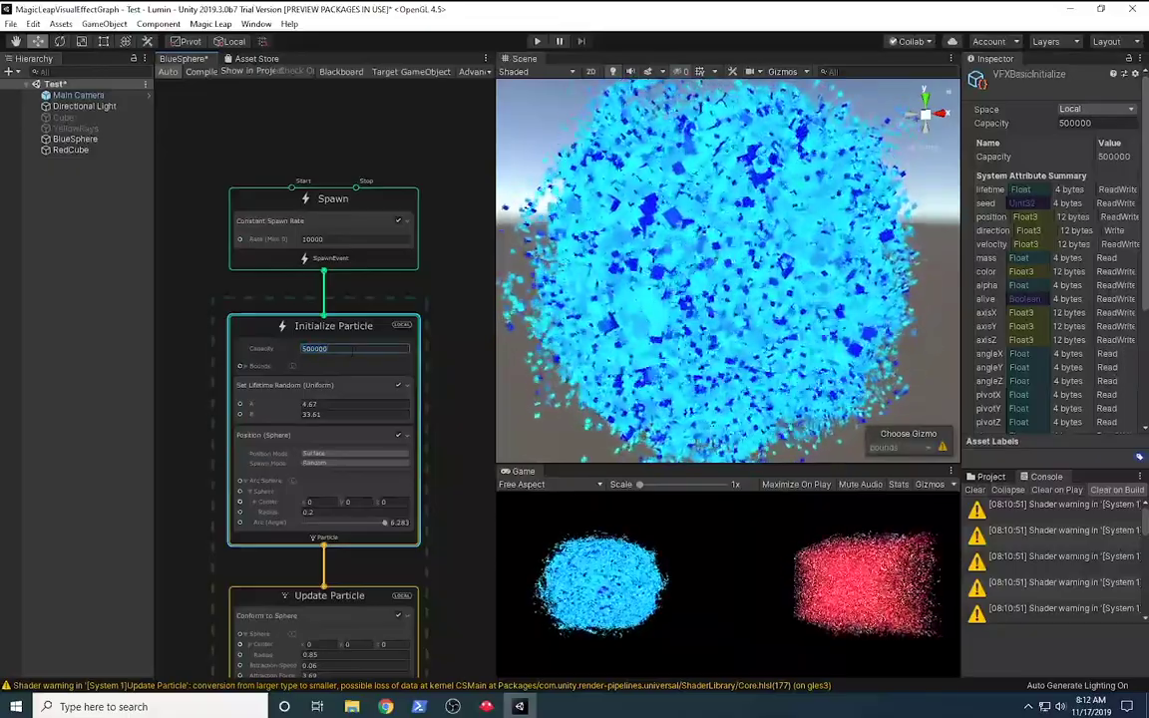
type("0")
key("Return")
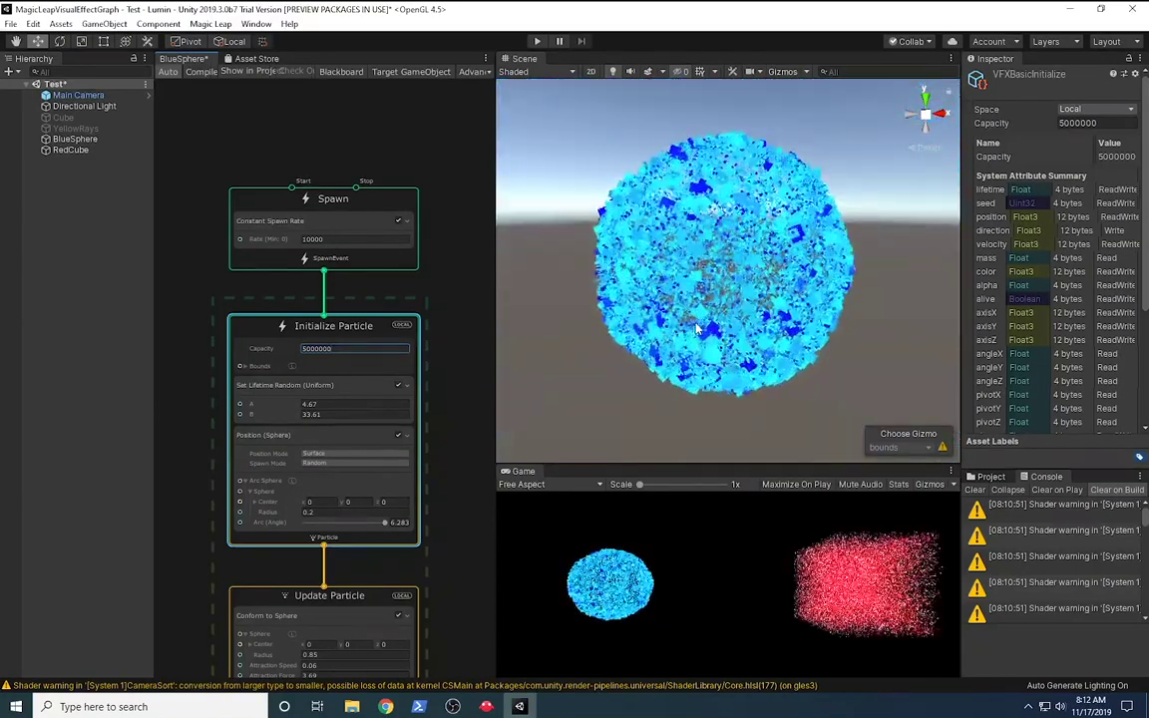
double_click(366, 348)
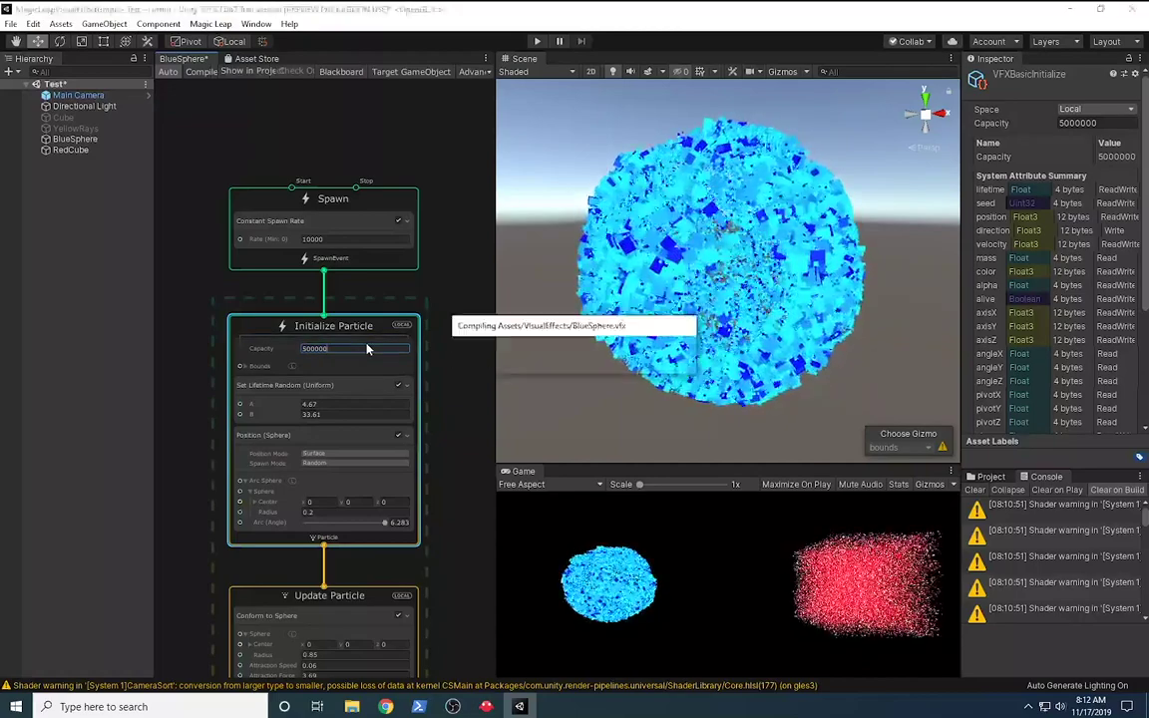
key("Return")
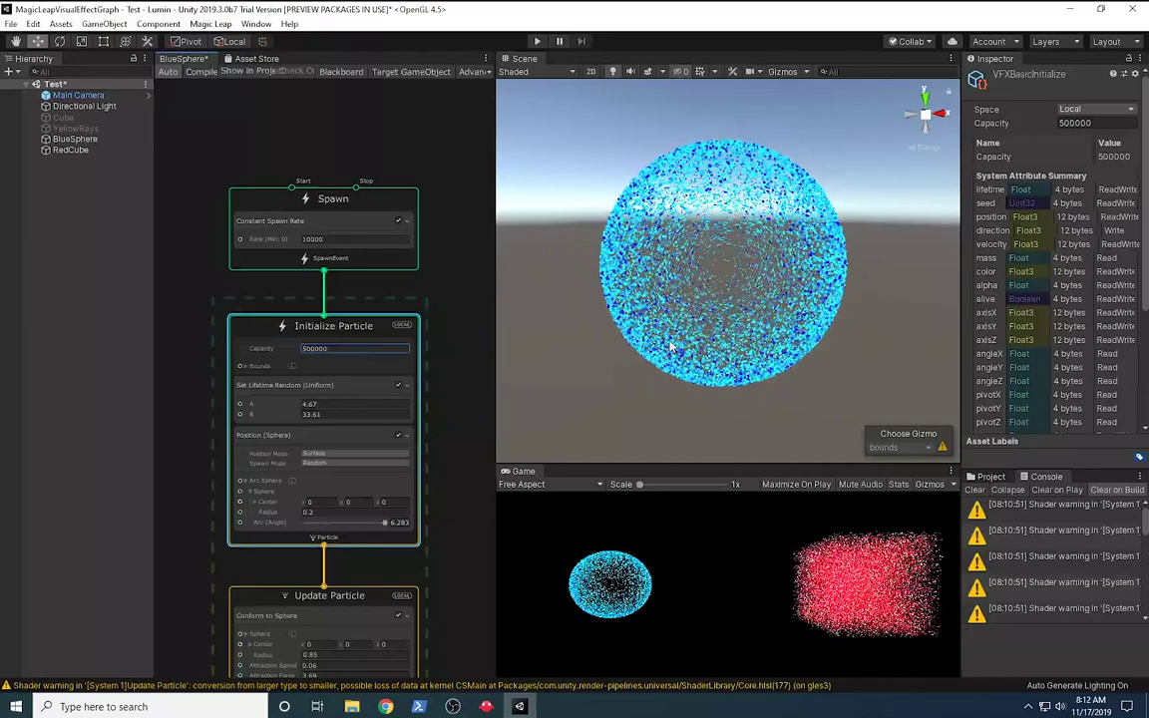
Step: Try a different sphere Radius in the Position (Sphere) block of Initialize Particle, and undo the change
middle_click_drag(441, 428, 463, 341)
scroll(464, 341, "up", 1)
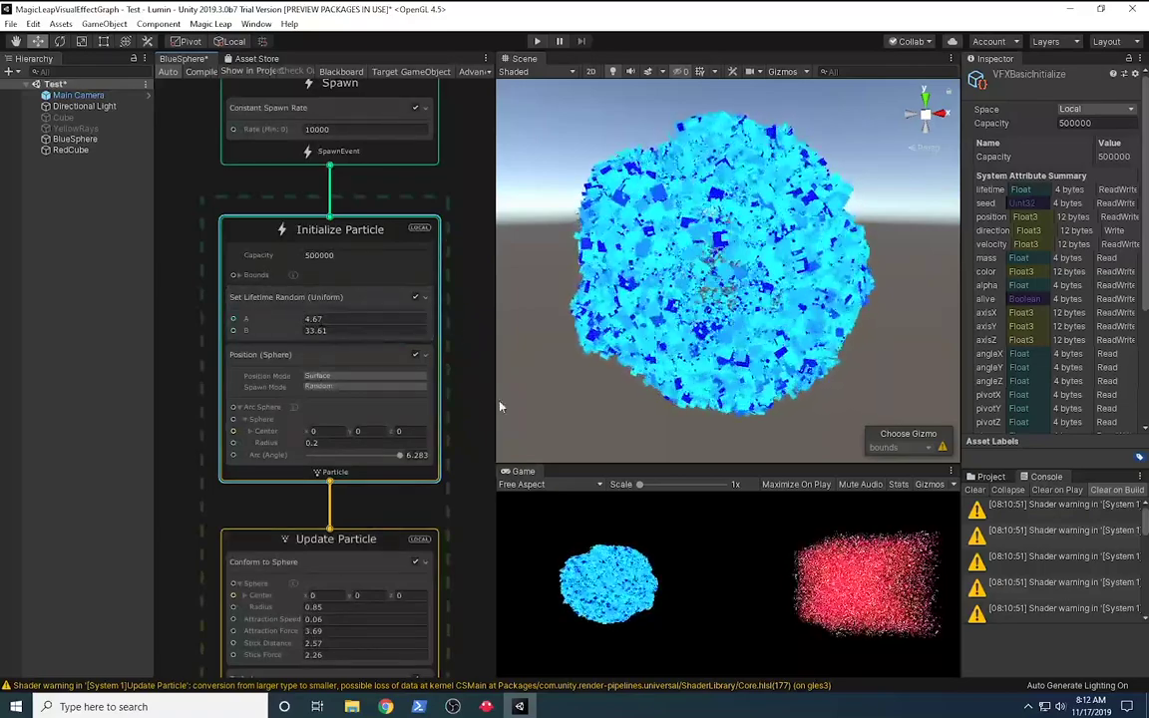
middle_click_drag(483, 356, 439, 365)
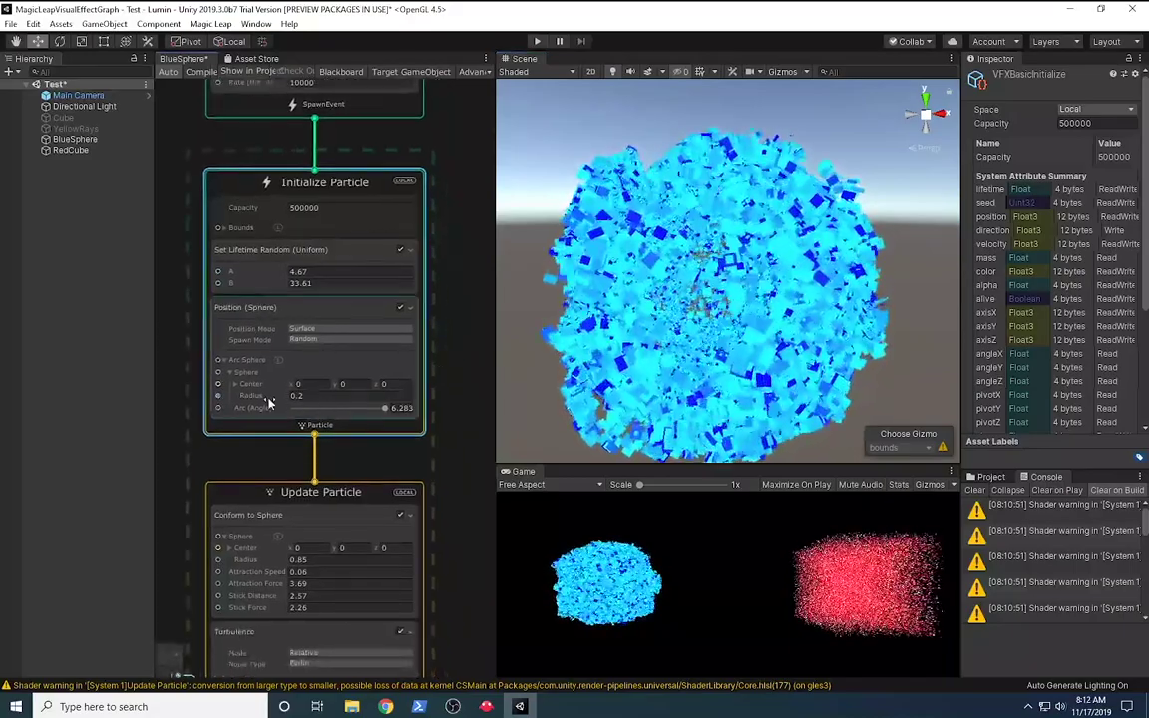
left_click_drag(383, 407, 342, 410)
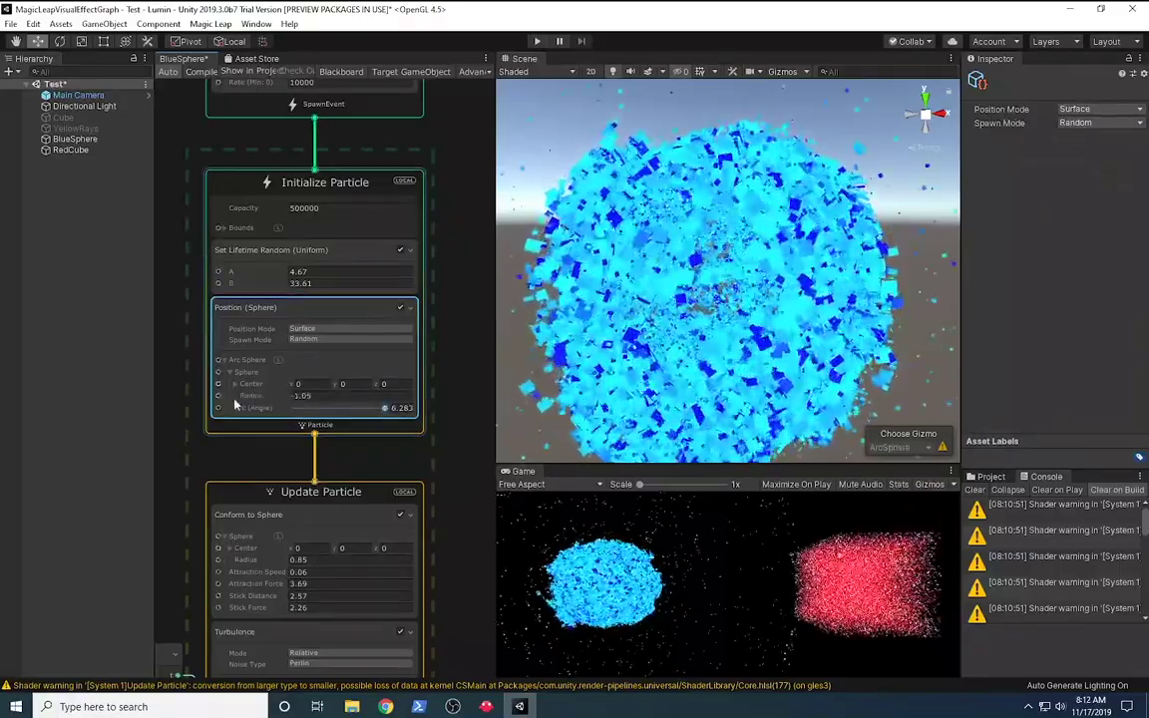
key("ctrl+z")
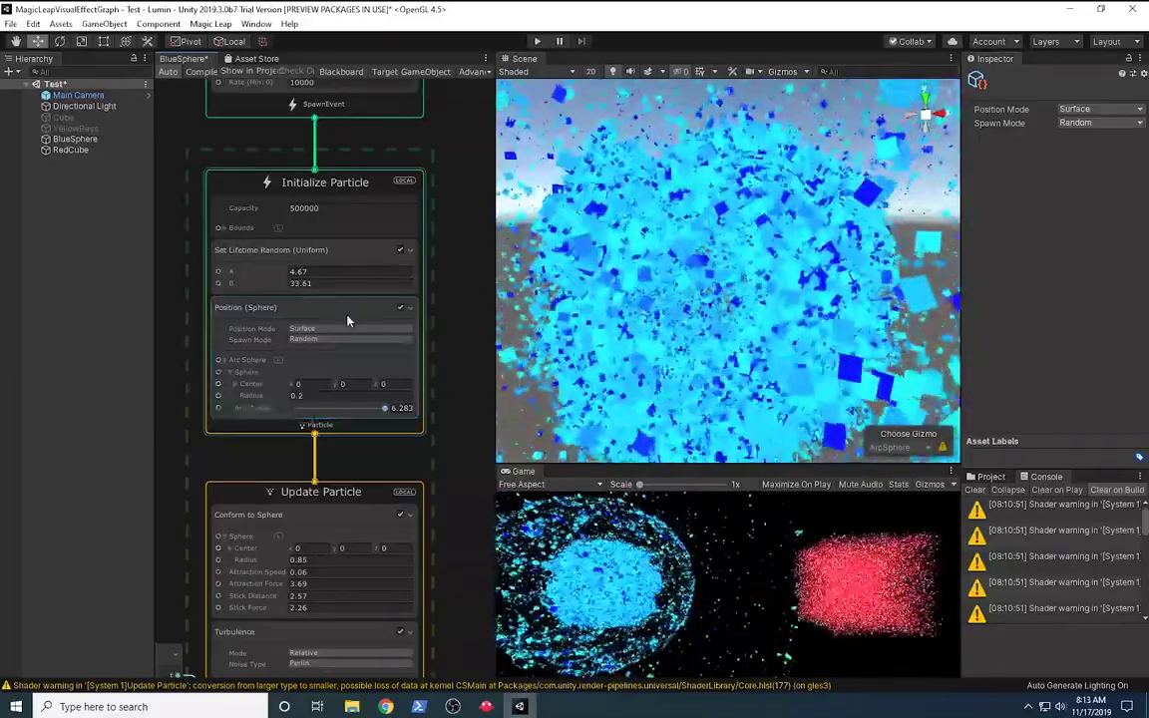
Step: Try a Radius of 0.94 in the Position (Sphere) block, and restore it to 0.2
scroll(646, 345, "down", 5)
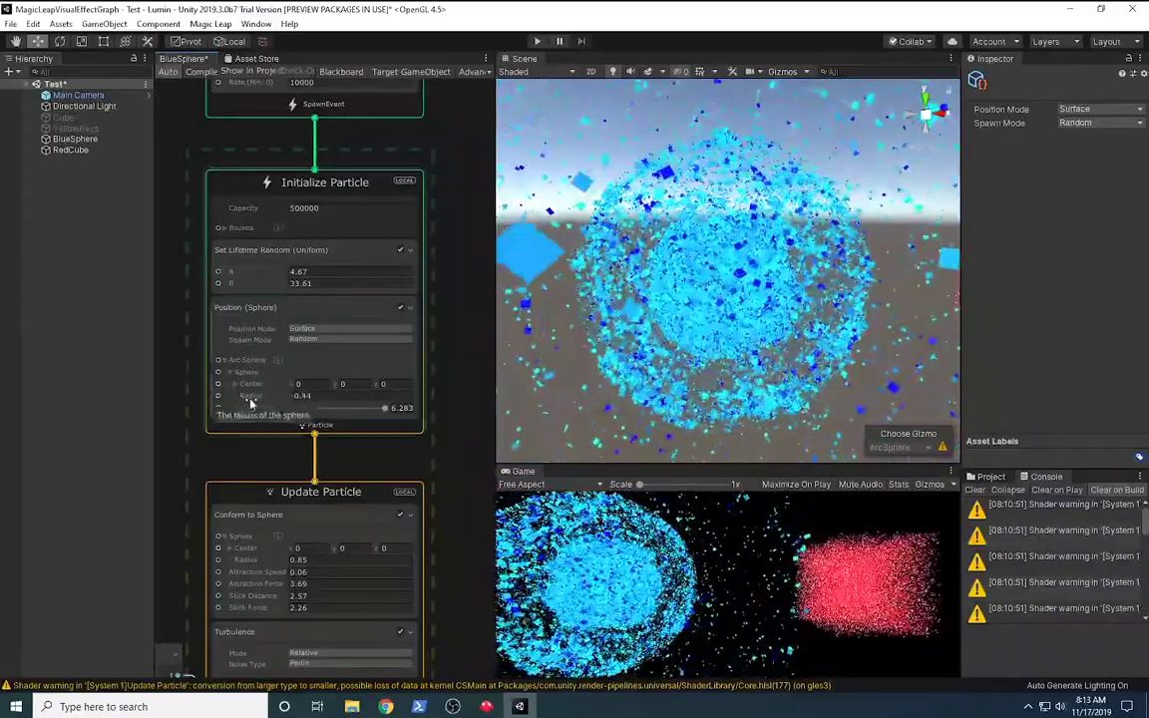
left_click_drag(269, 397, 276, 398)
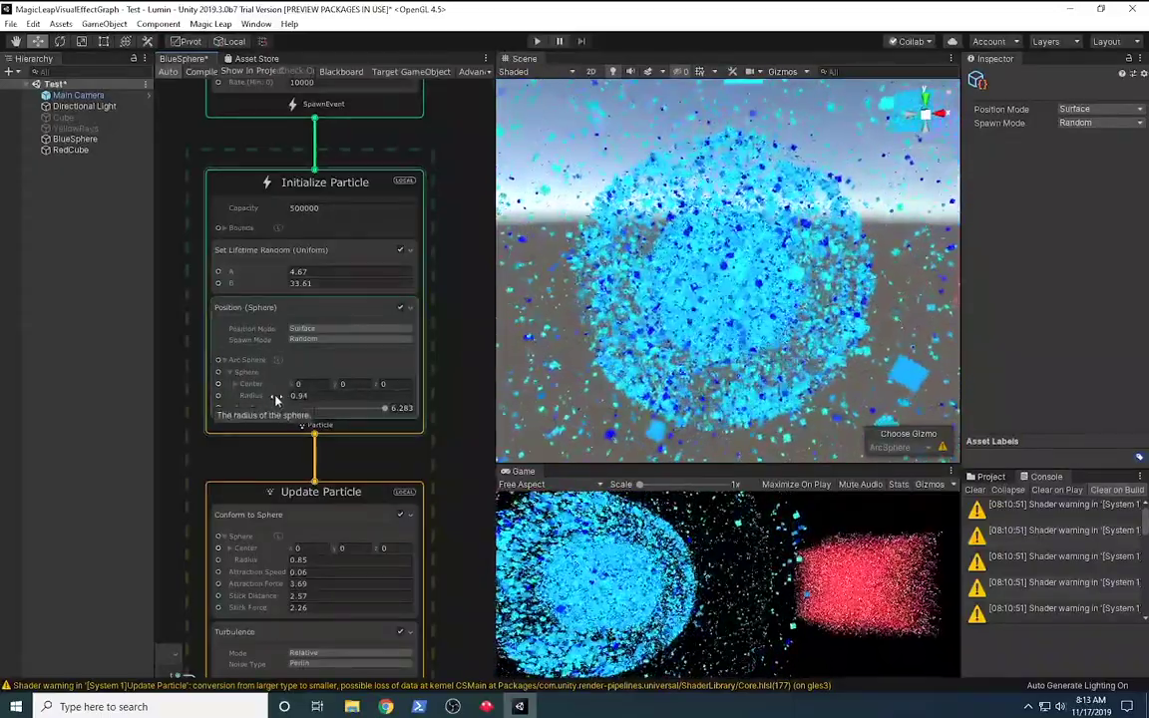
left_click_drag(277, 399, 275, 399)
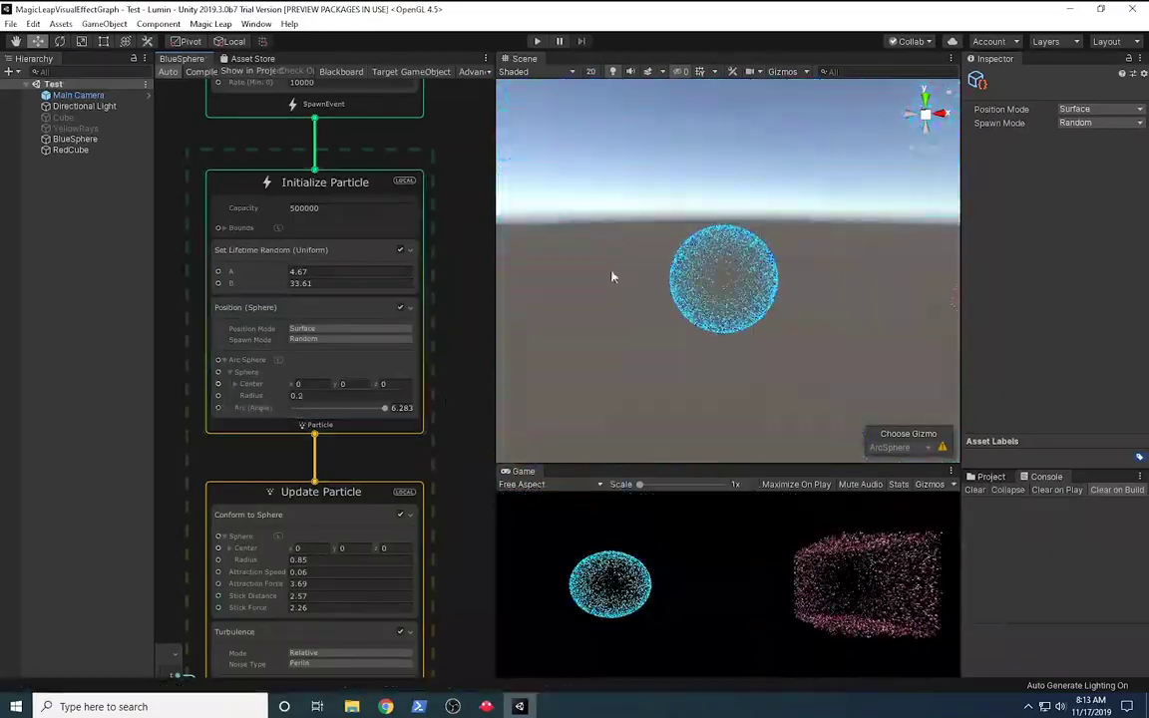
Step: Try a Turbulence Intensity of about 0.26 in the Update Particle context, and restore it to 0.02
middle_click_drag(456, 521, 448, 267)
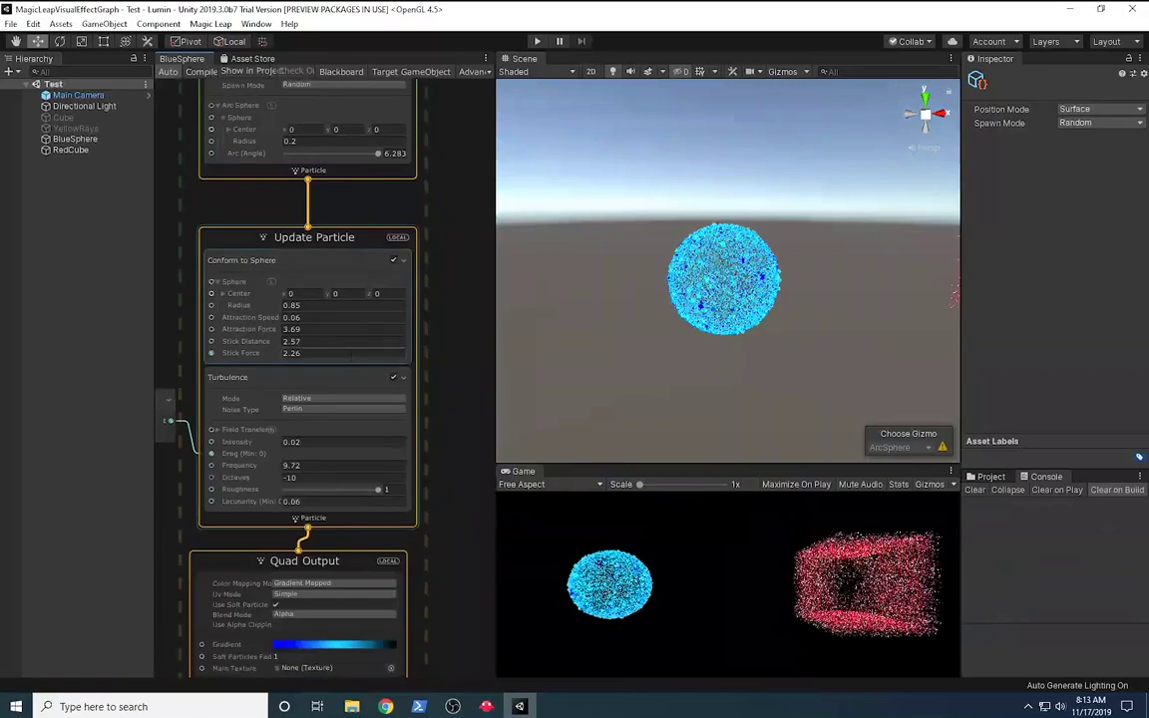
scroll(719, 283, "up", 6)
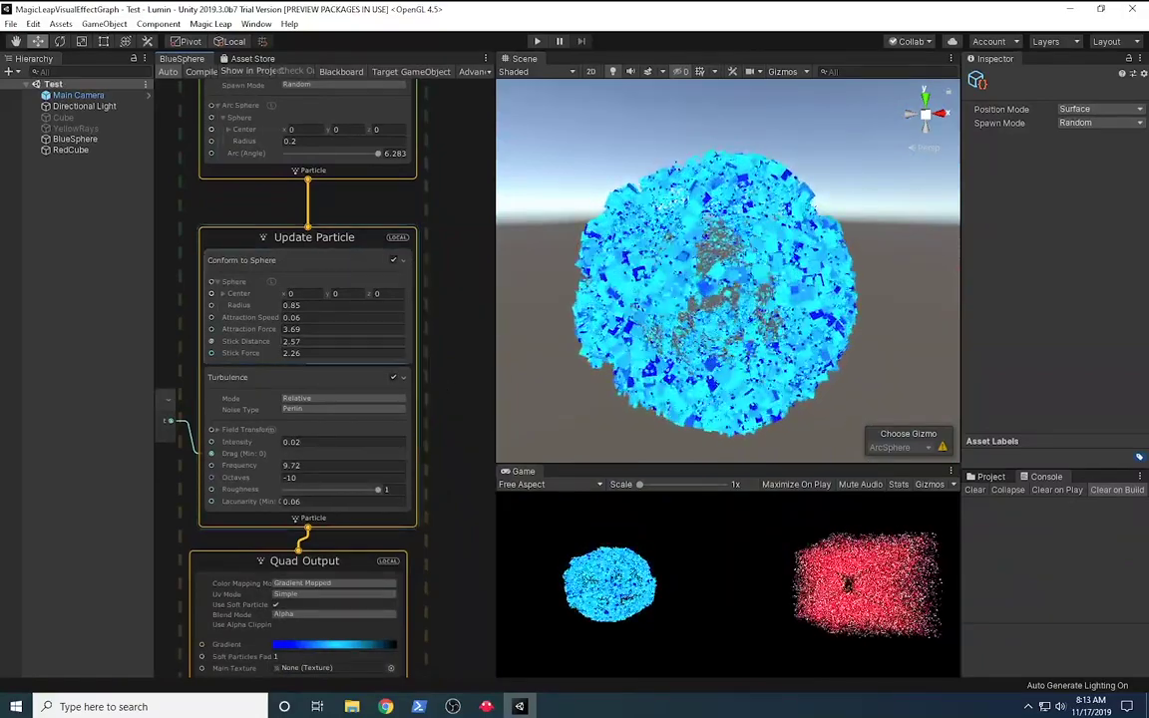
left_click_drag(254, 439, 271, 436)
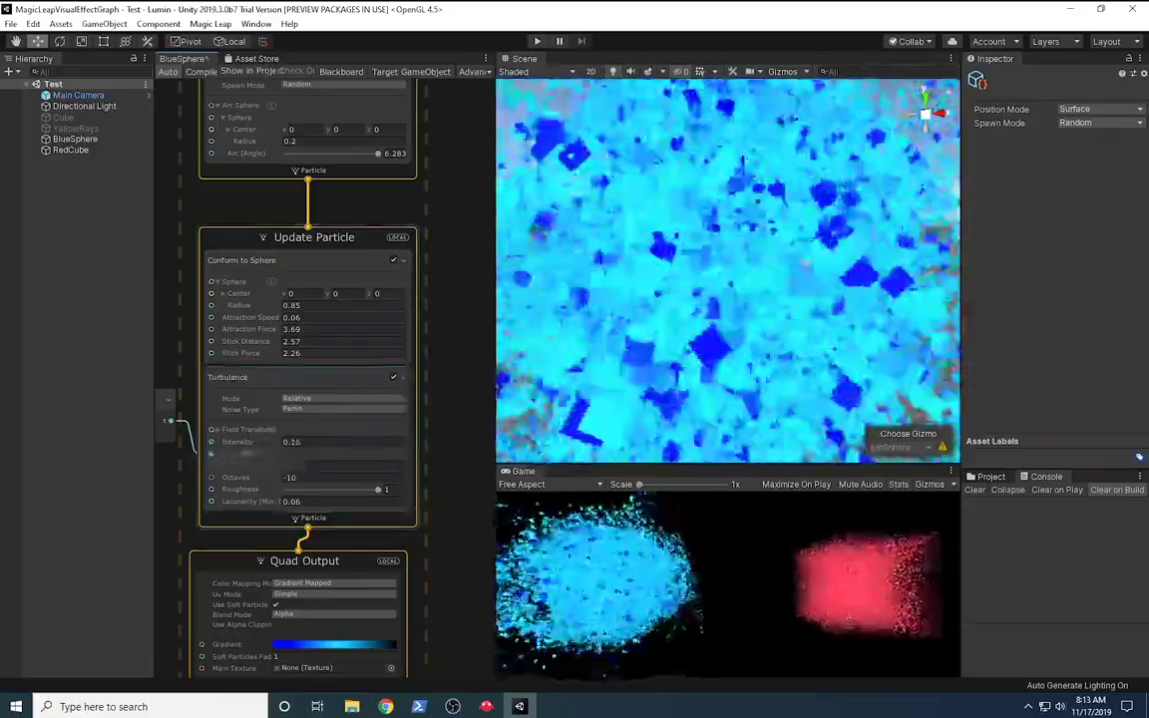
scroll(783, 304, "down", 5)
scroll(783, 304, "up", 2)
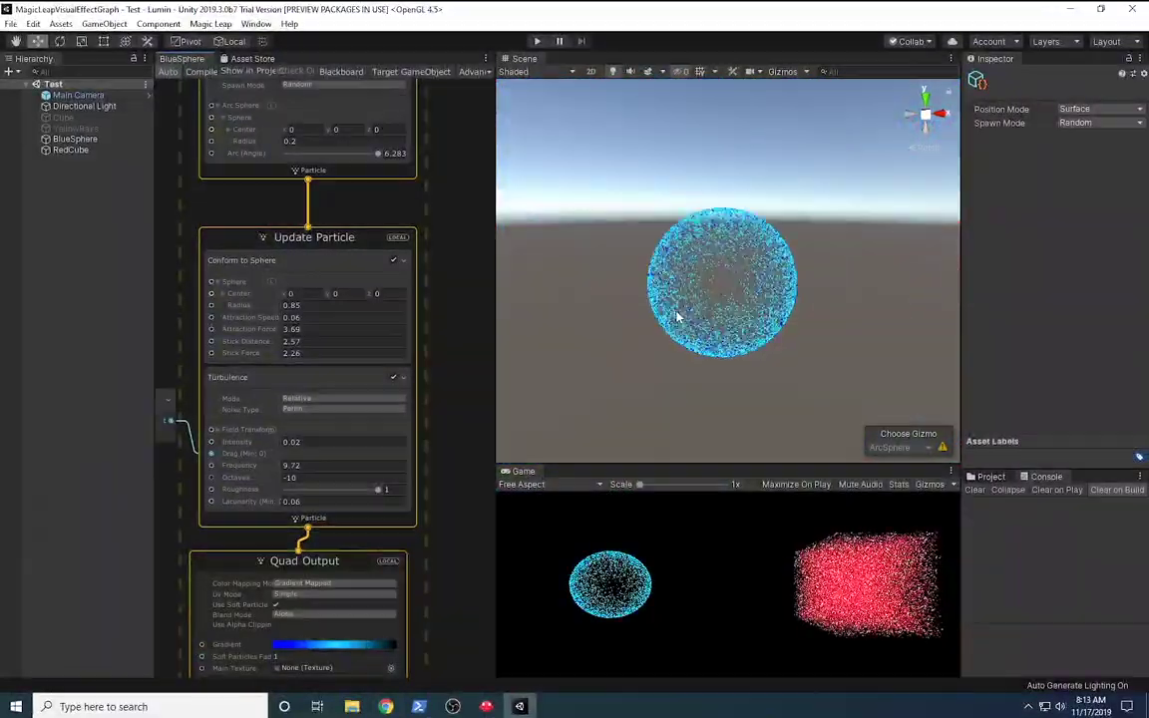
scroll(677, 317, "up", 3)
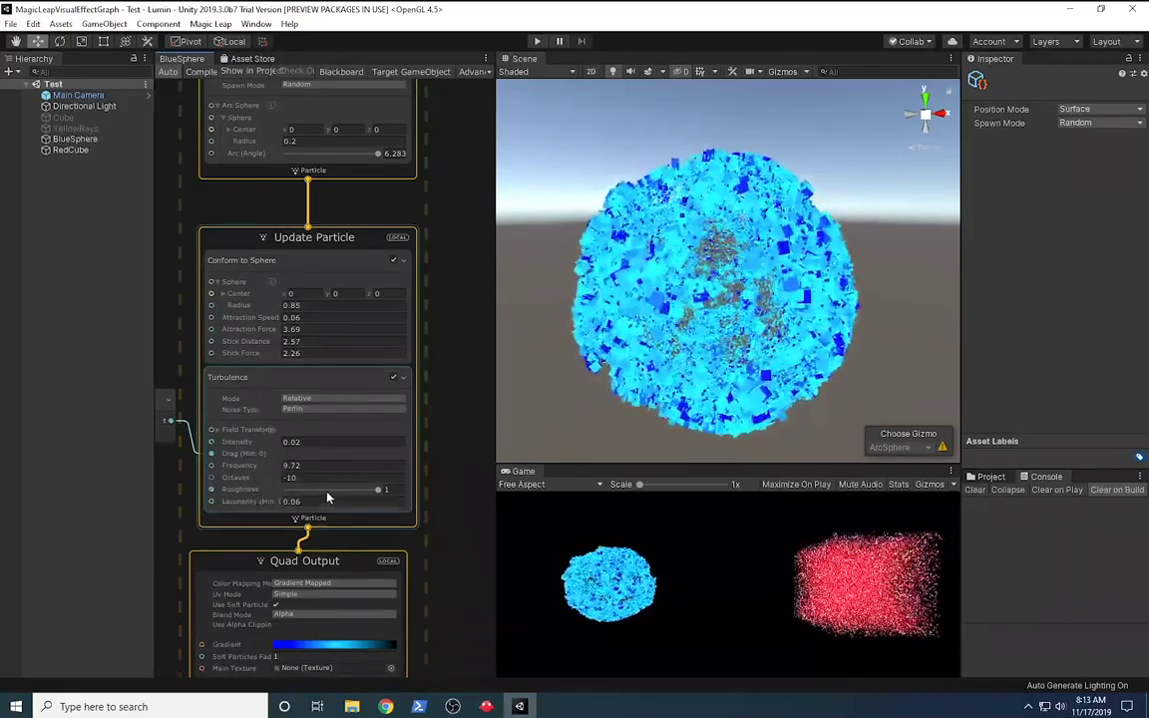
Step: Try a different Radius and a Stick Force of about 29.92 in the Conform to Sphere block, and revert both values
mouse_move(377, 488)
left_mouse_down()
mouse_move(261, 498)
mouse_move(377, 490)
left_mouse_up()
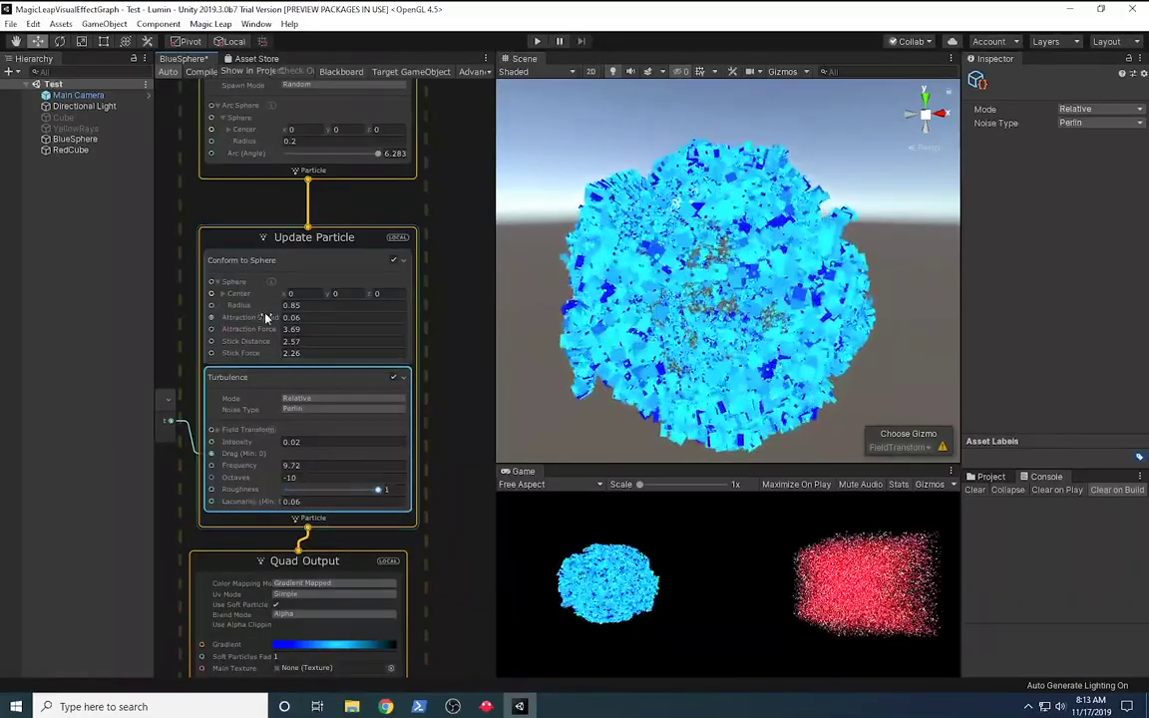
left_click_drag(263, 307, 783, 349)
key("ctrl+z")
left_click_drag(242, 353, 663, 371)
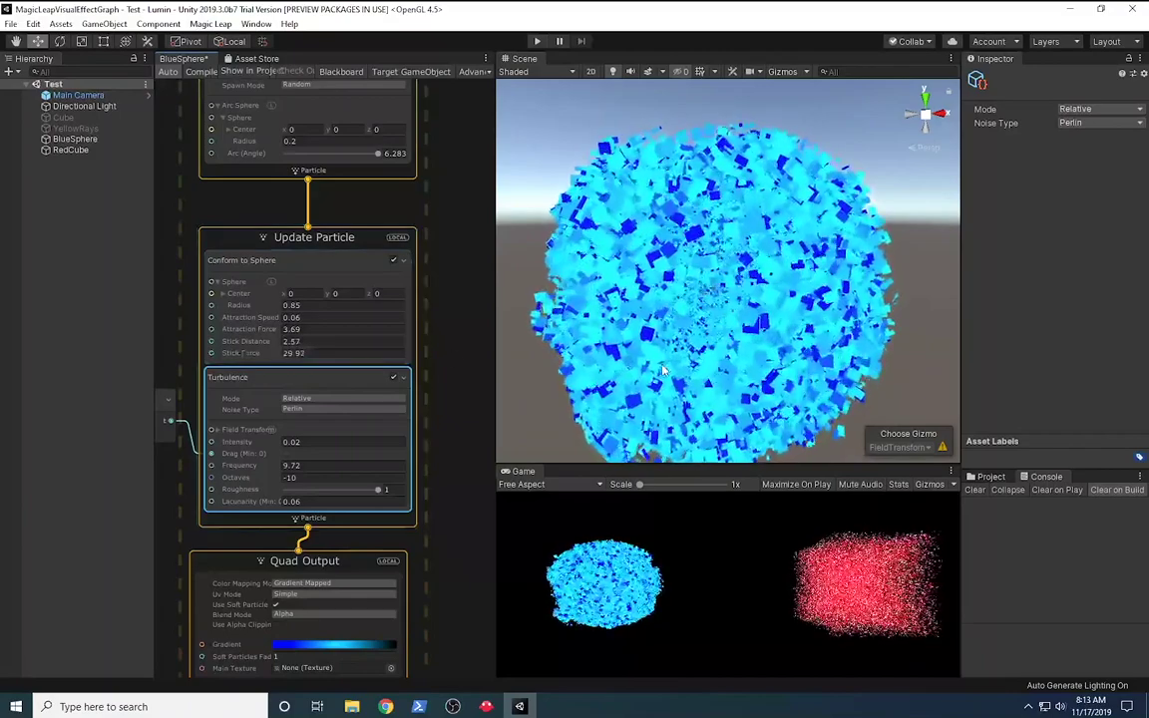
left_click_drag(594, 382, 445, 421)
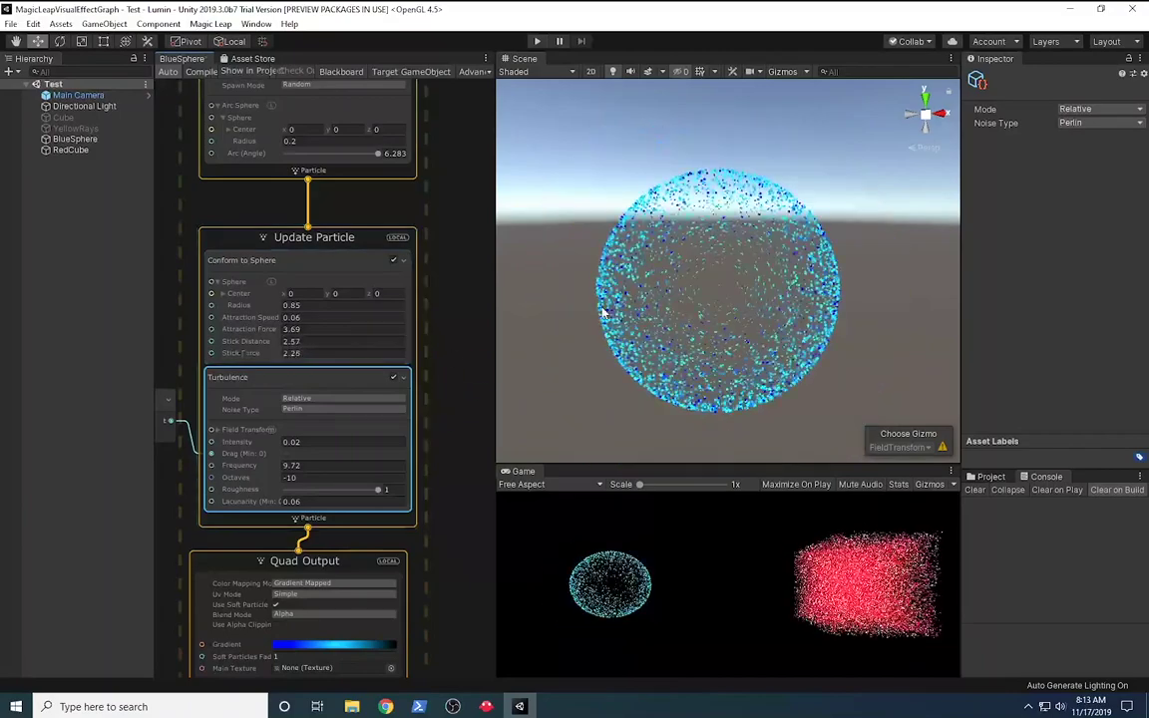
Step: In the Periodic Total Time node feeding the Turbulence drag, set the Range to about -24.4 and 31.1 and the Period to 0.001
scroll(384, 416, "down", 2)
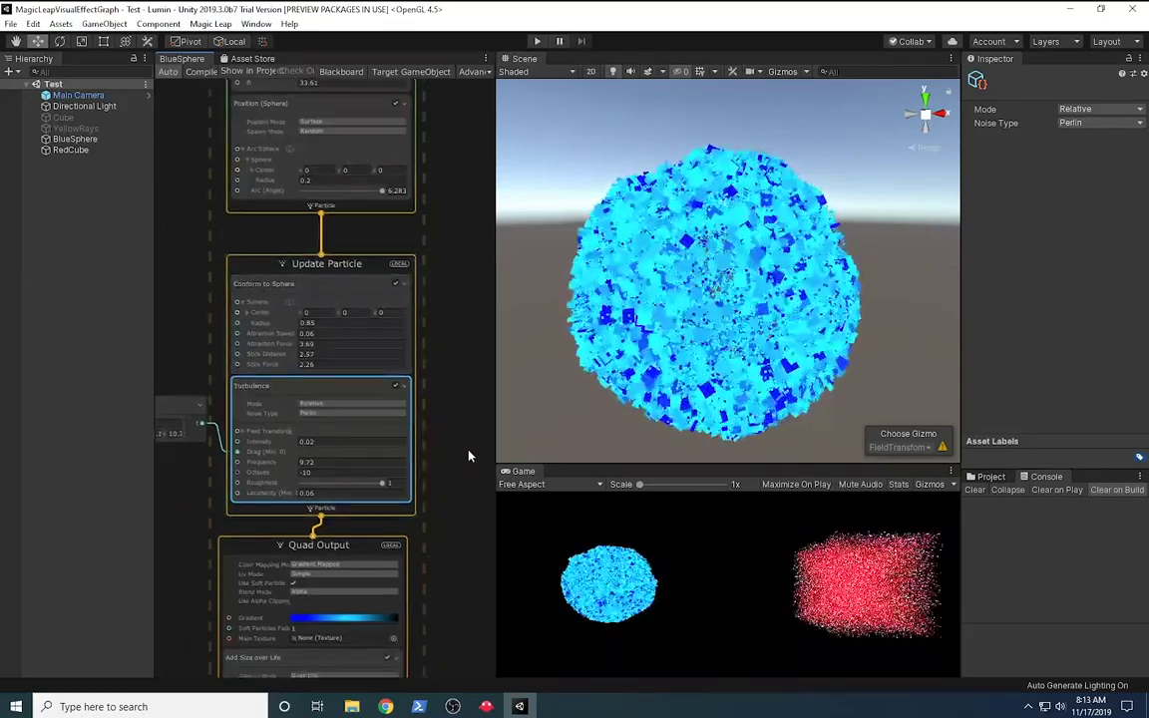
middle_click_drag(467, 465, 546, 387)
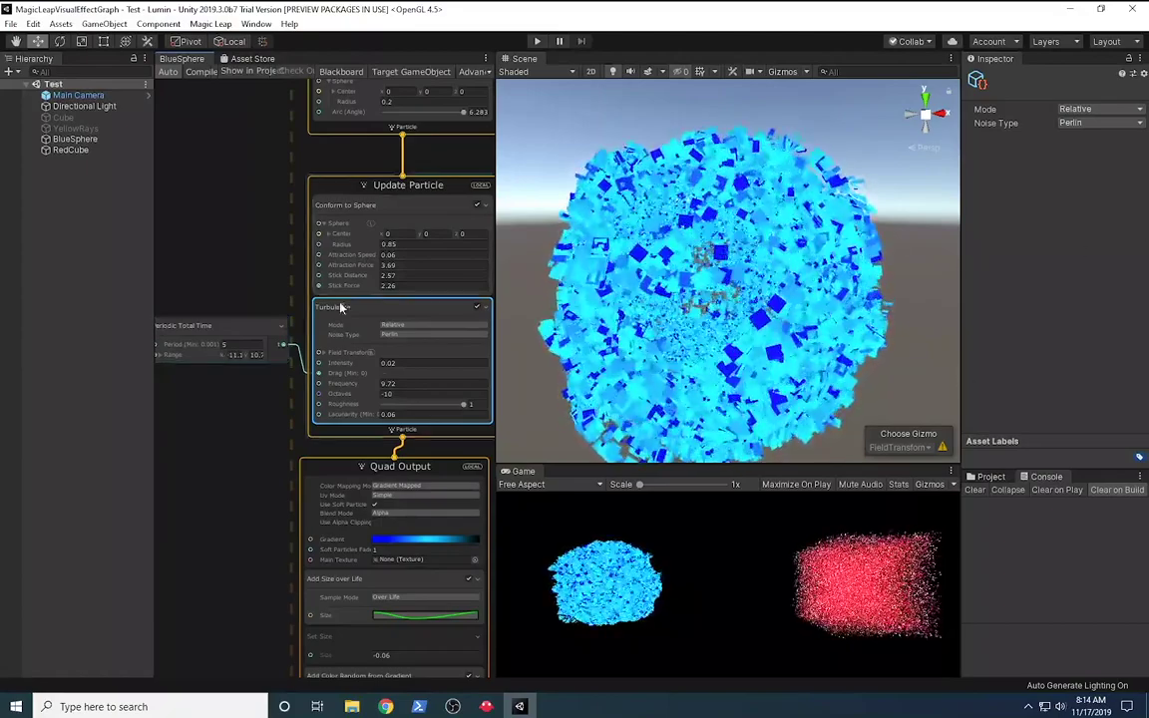
left_click(201, 325)
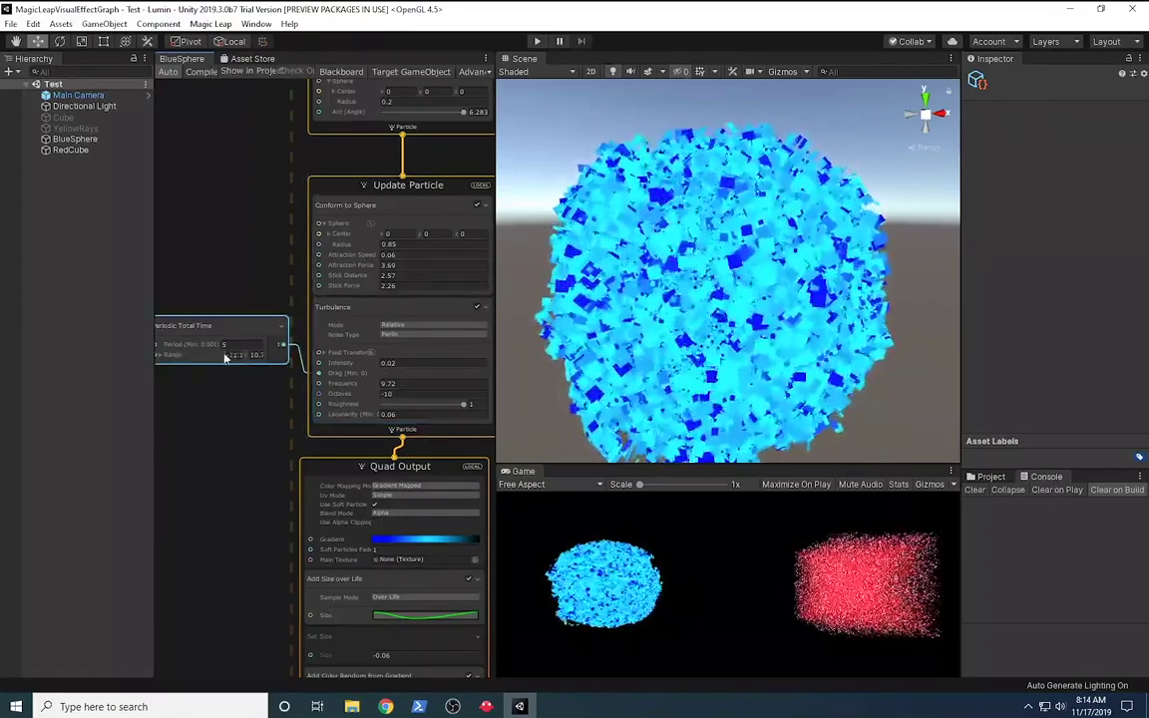
left_click_drag(223, 357, 152, 360)
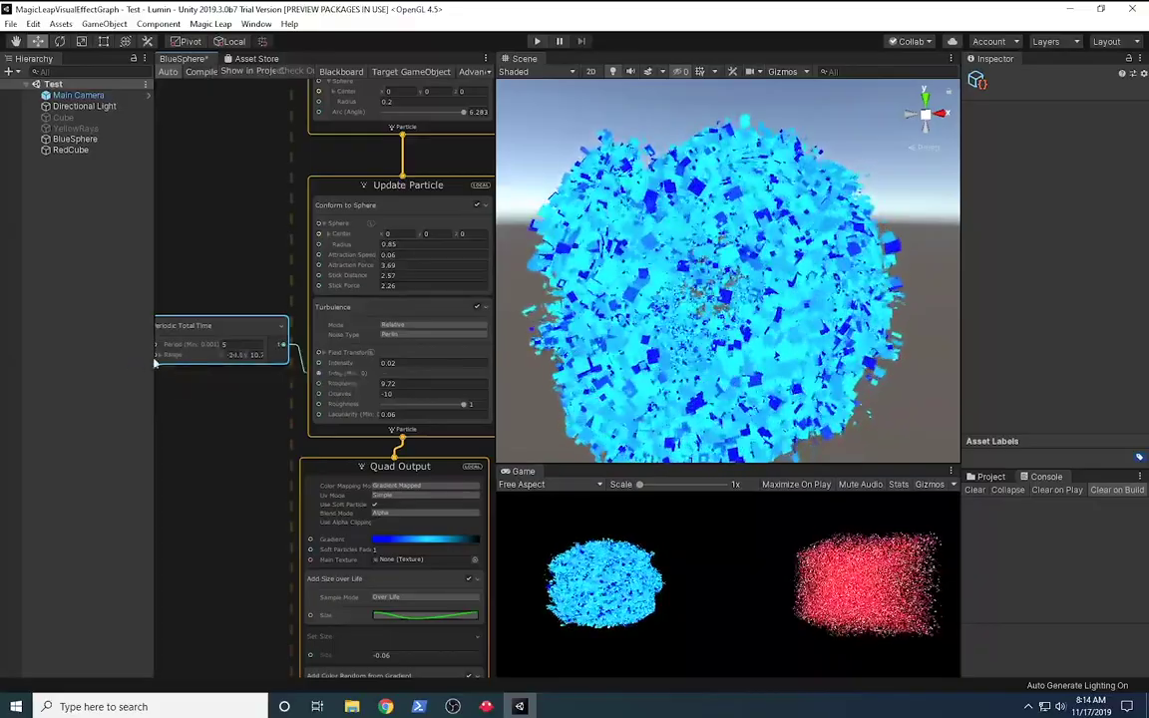
left_click_drag(248, 357, 364, 362)
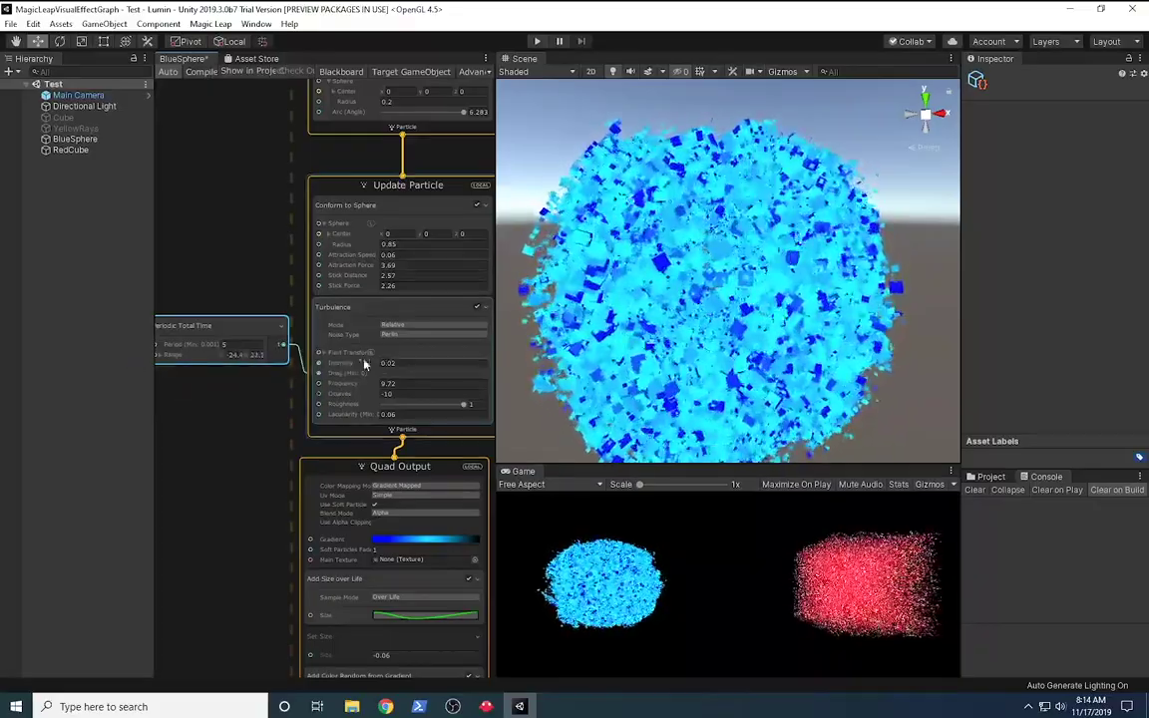
left_click_drag(216, 346, 166, 355)
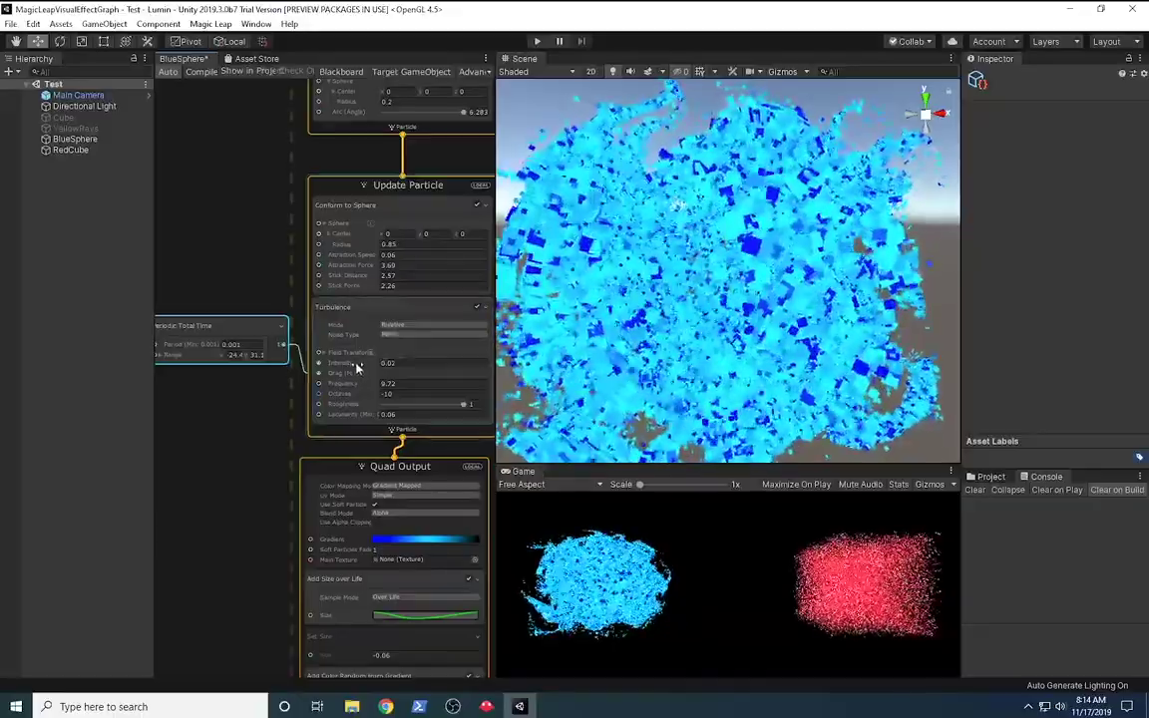
Step: Try a Turbulence Intensity of about 0.38 in the Update Particle context, and open the Periodic Total Time node's Period for editing
left_click_drag(355, 364, 367, 365)
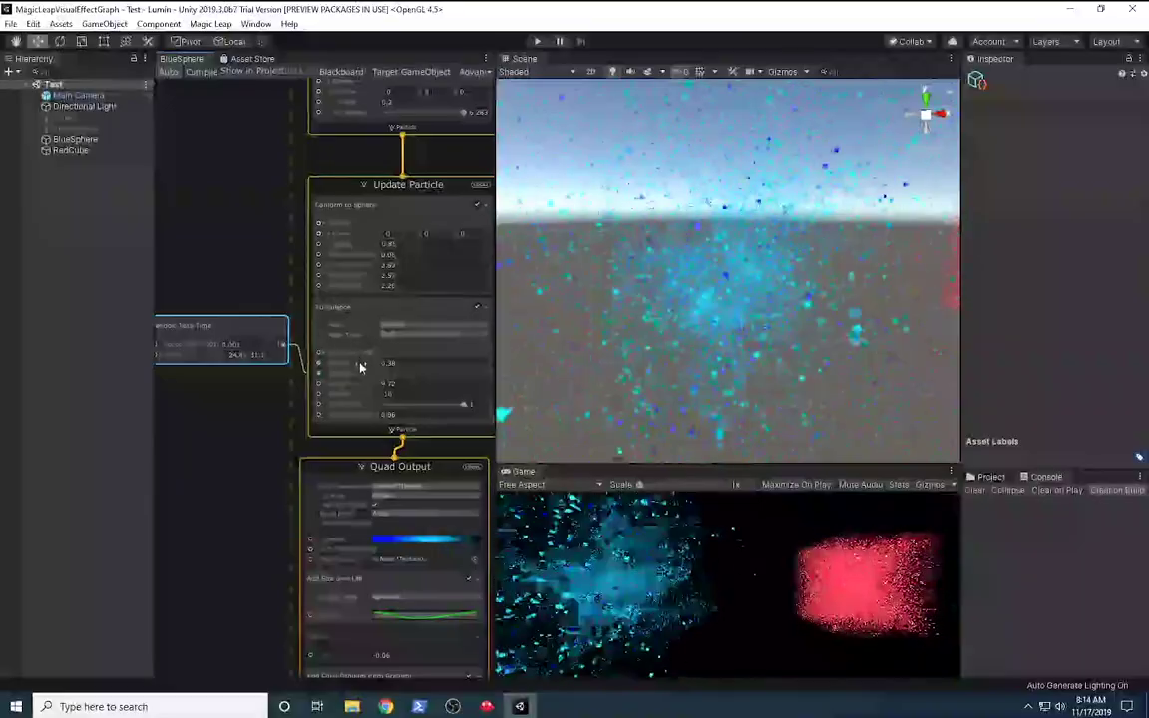
left_click(251, 339)
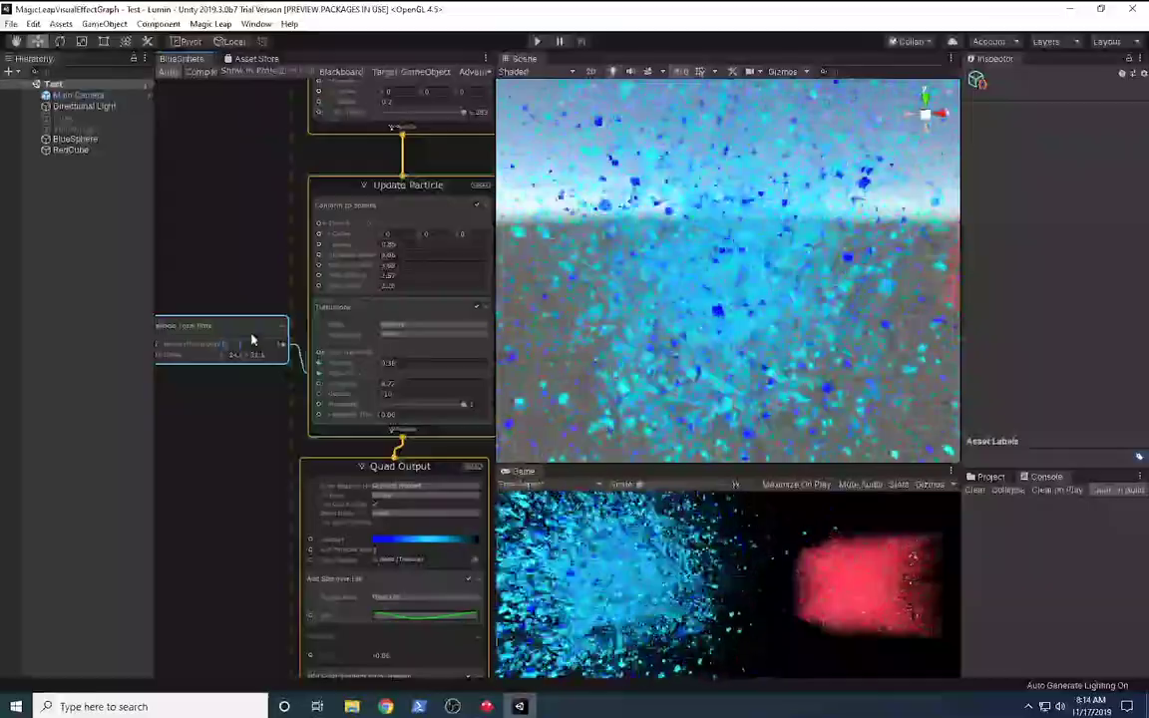
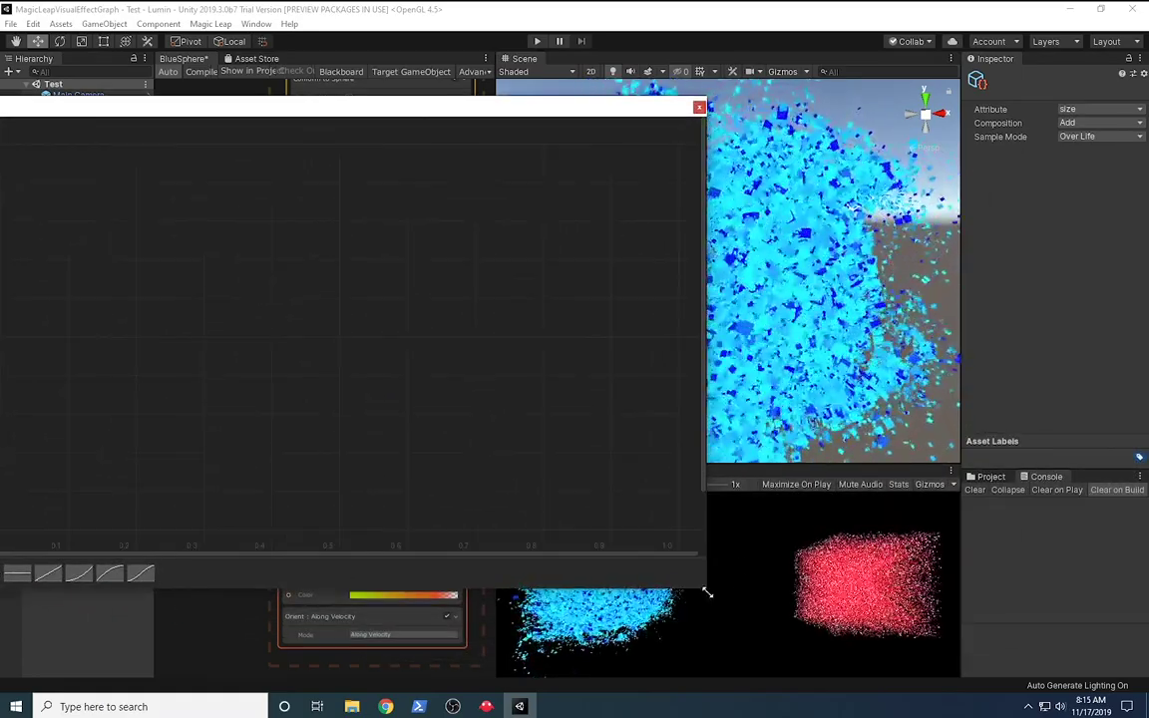
Step: Resize and reposition the Add Size over Life curve editor, frame the curve, and raise its middle key to about -0.1
left_click_drag(706, 592, 459, 345)
left_click_drag(334, 112, 419, 183)
left_click_drag(531, 339, 215, 435)
key("f")
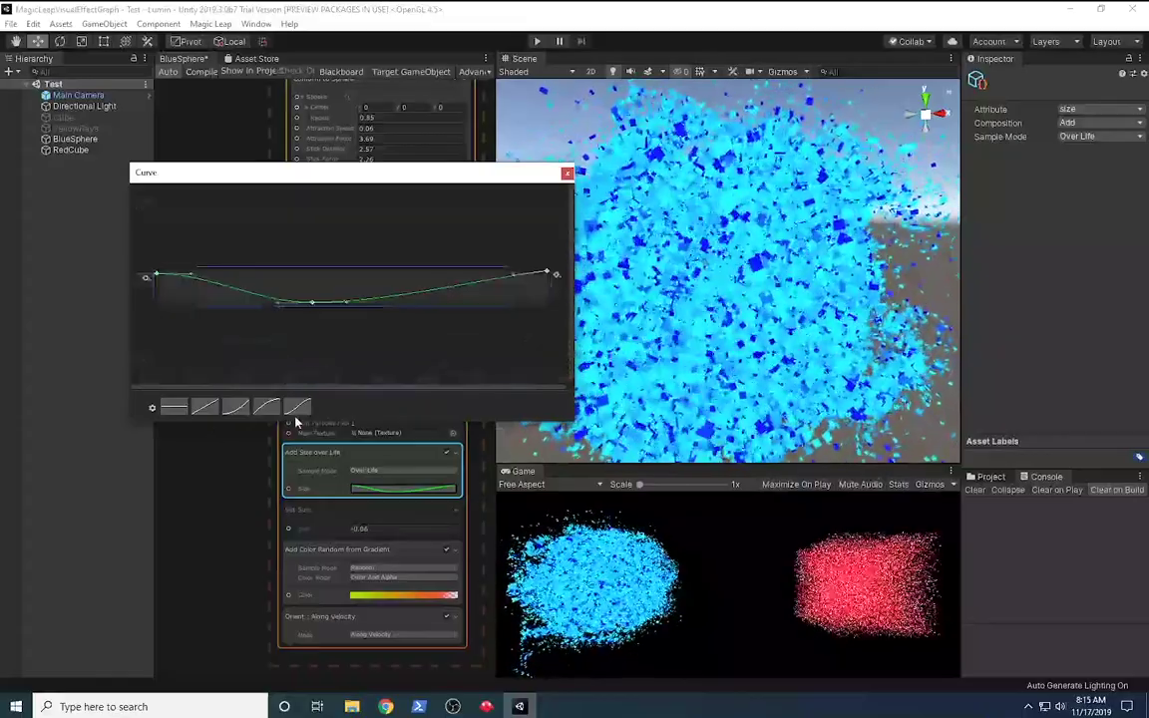
mouse_move(313, 302)
left_mouse_down()
mouse_move(313, 266)
mouse_move(310, 362)
mouse_move(310, 266)
mouse_move(306, 284)
left_mouse_up()
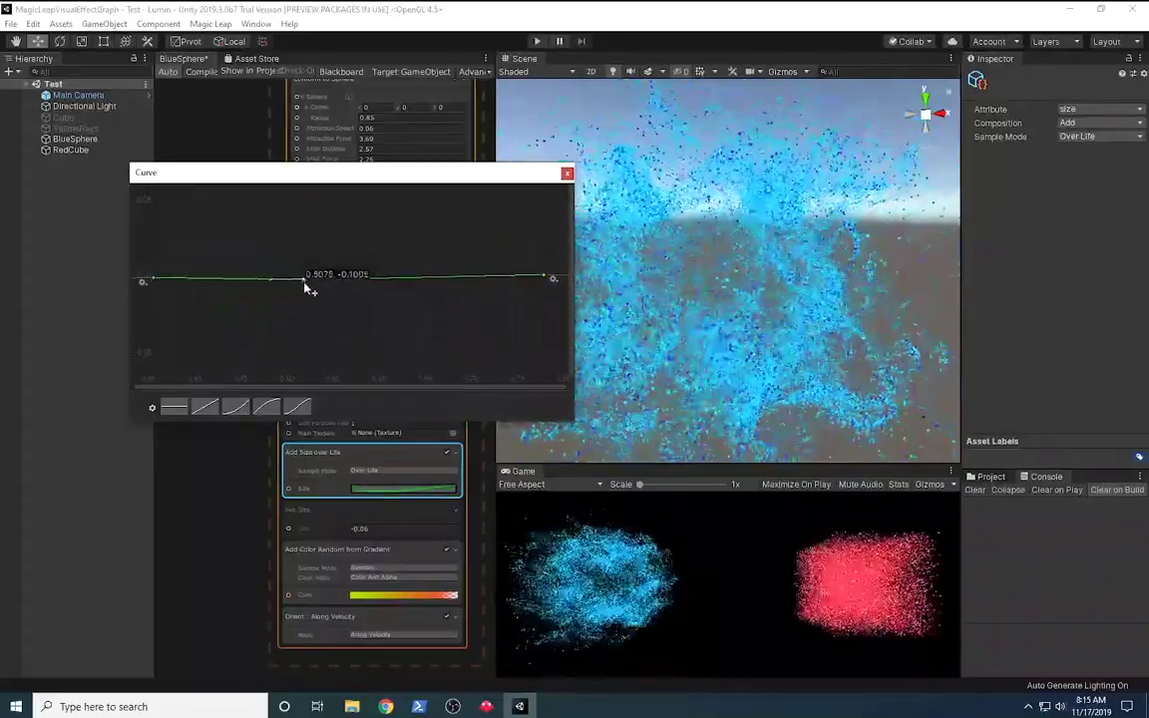
Step: Move the size curve's end key to about 0.59 and its middle key to about 0.49, -0.102, and close the curve editor
left_click_drag(544, 276, 380, 286)
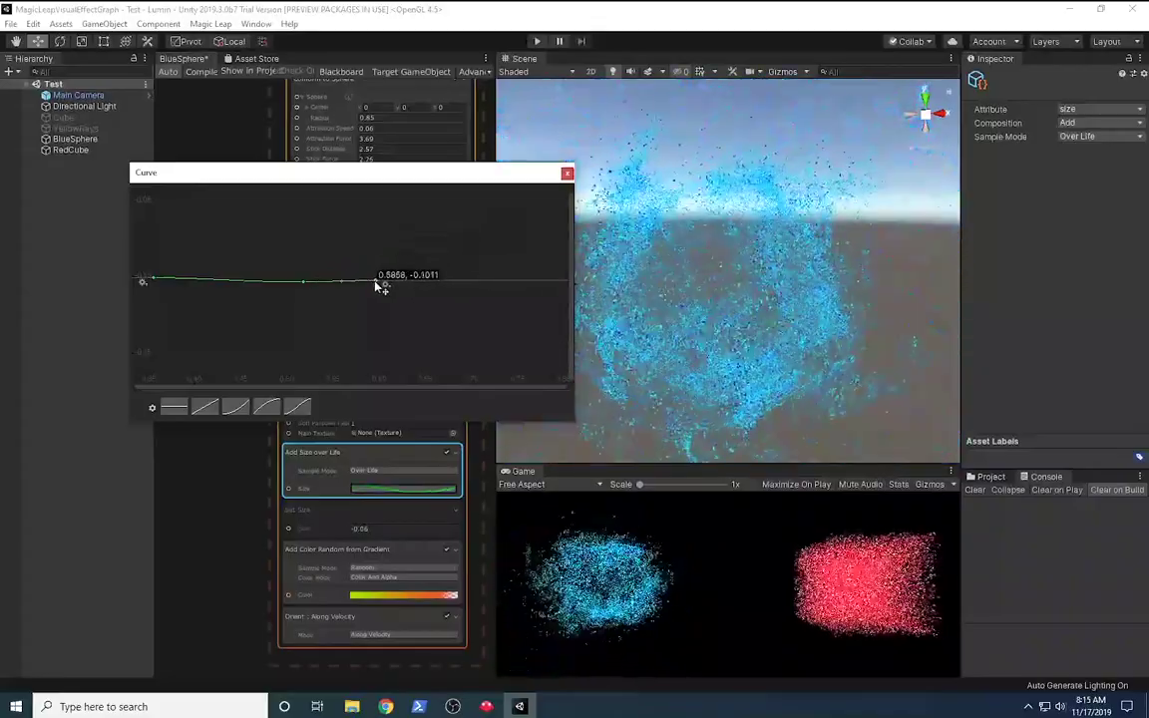
left_click_drag(303, 282, 297, 247)
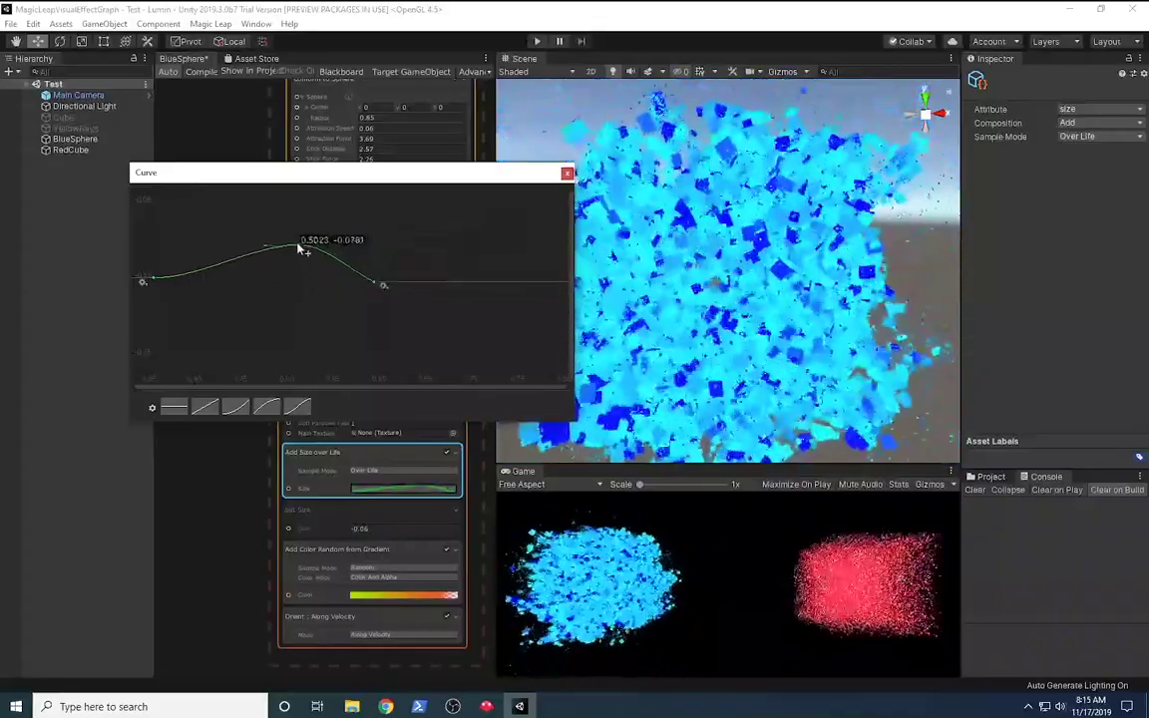
mouse_move(382, 287)
left_mouse_down()
mouse_move(361, 300)
mouse_move(341, 261)
mouse_move(291, 273)
mouse_move(306, 263)
mouse_move(296, 267)
mouse_move(364, 284)
mouse_move(359, 302)
mouse_move(365, 276)
left_mouse_up()
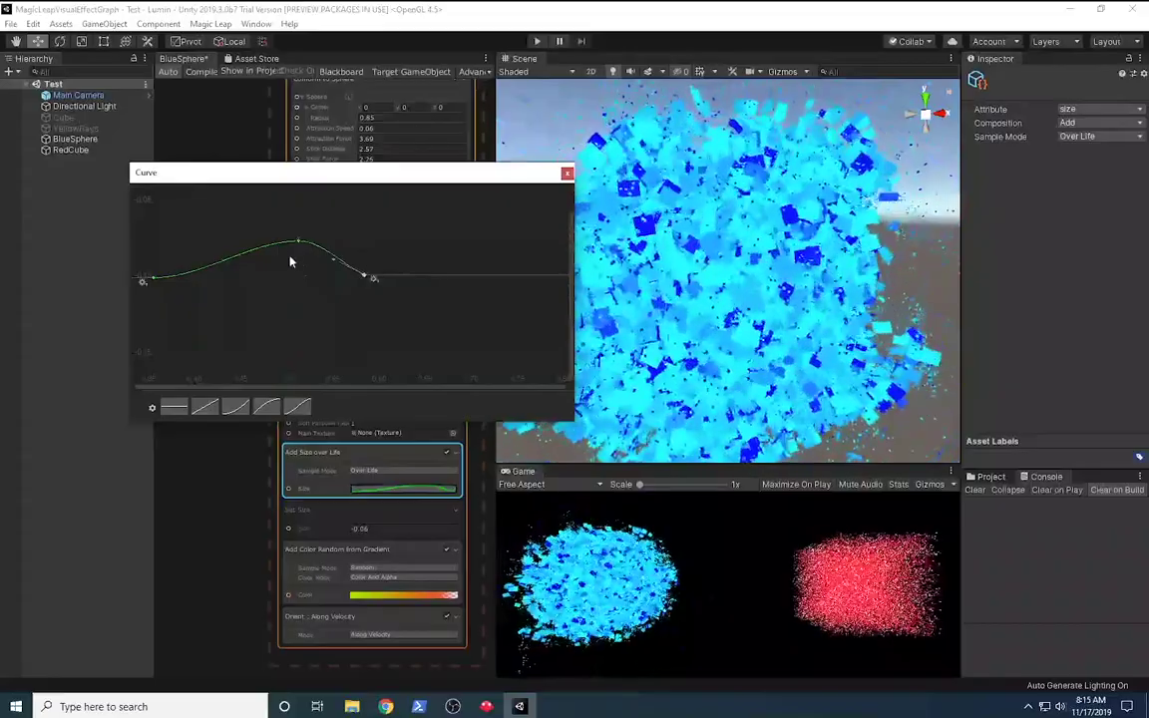
left_click_drag(298, 242, 284, 283)
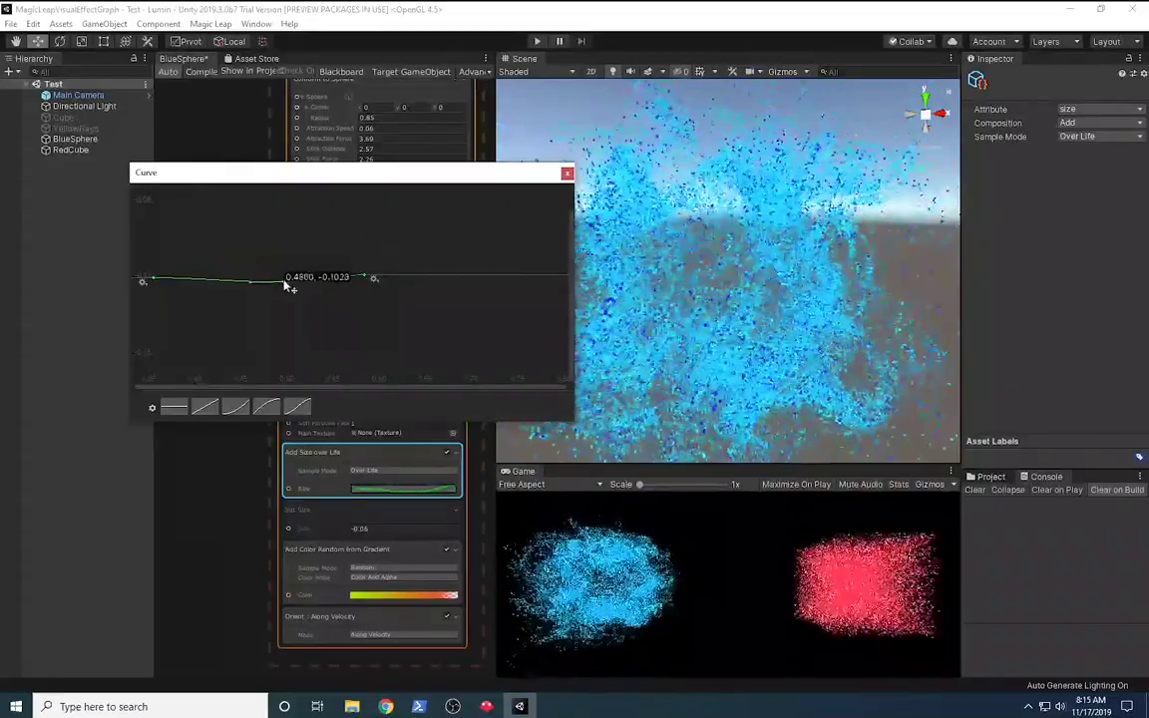
left_click(567, 173)
Step: Try a Capacity of 5000000 in the Initialize Particle context, and restore it to 500000
scroll(765, 262, "up", 5)
scroll(766, 263, "down", 5)
middle_click_drag(257, 137, 277, 458)
middle_click_drag(349, 234, 318, 343)
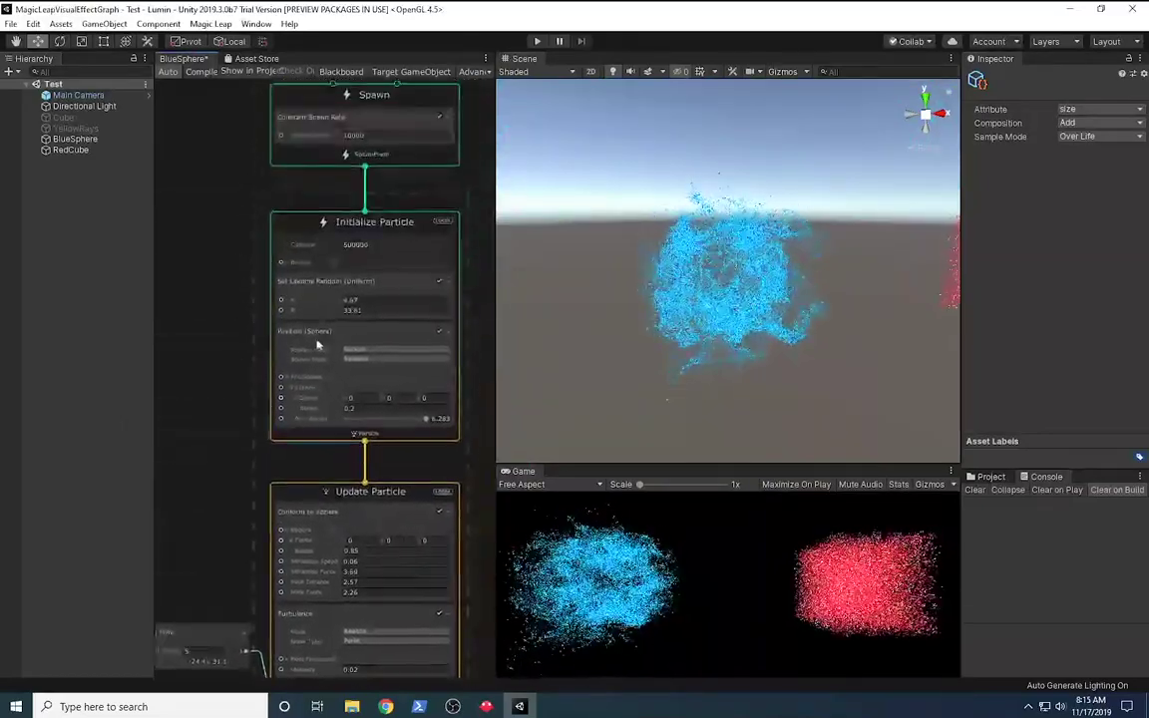
left_click(377, 245)
left_click(377, 244)
type("0")
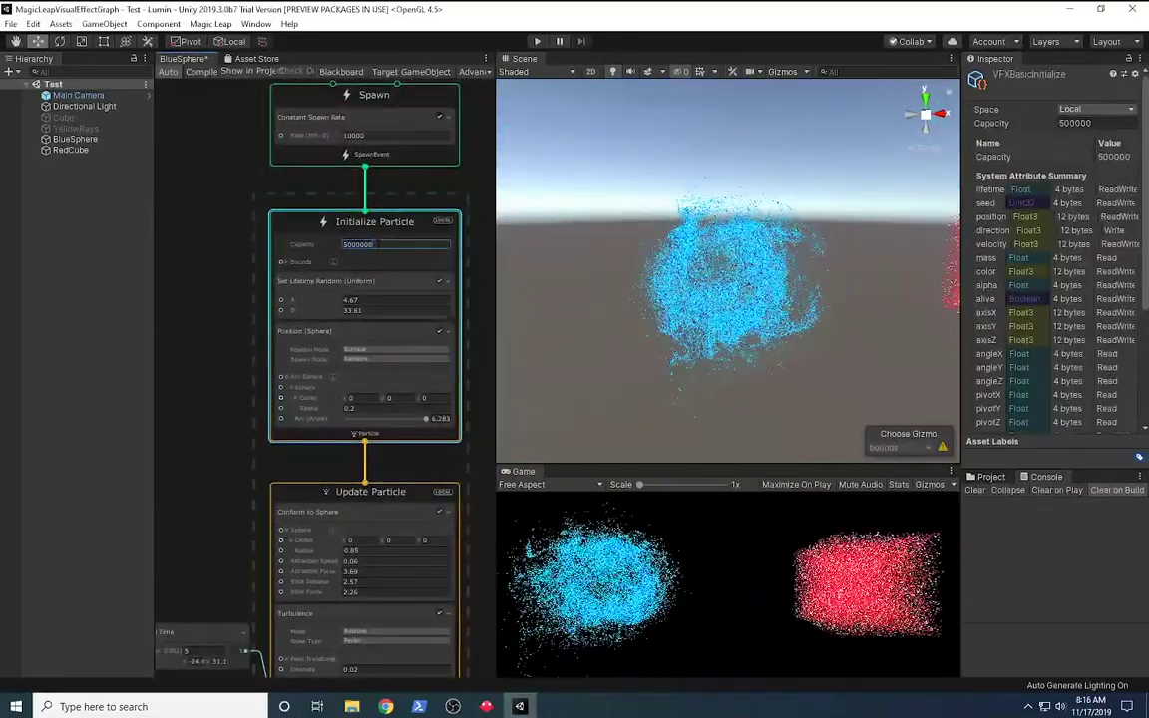
key("Return")
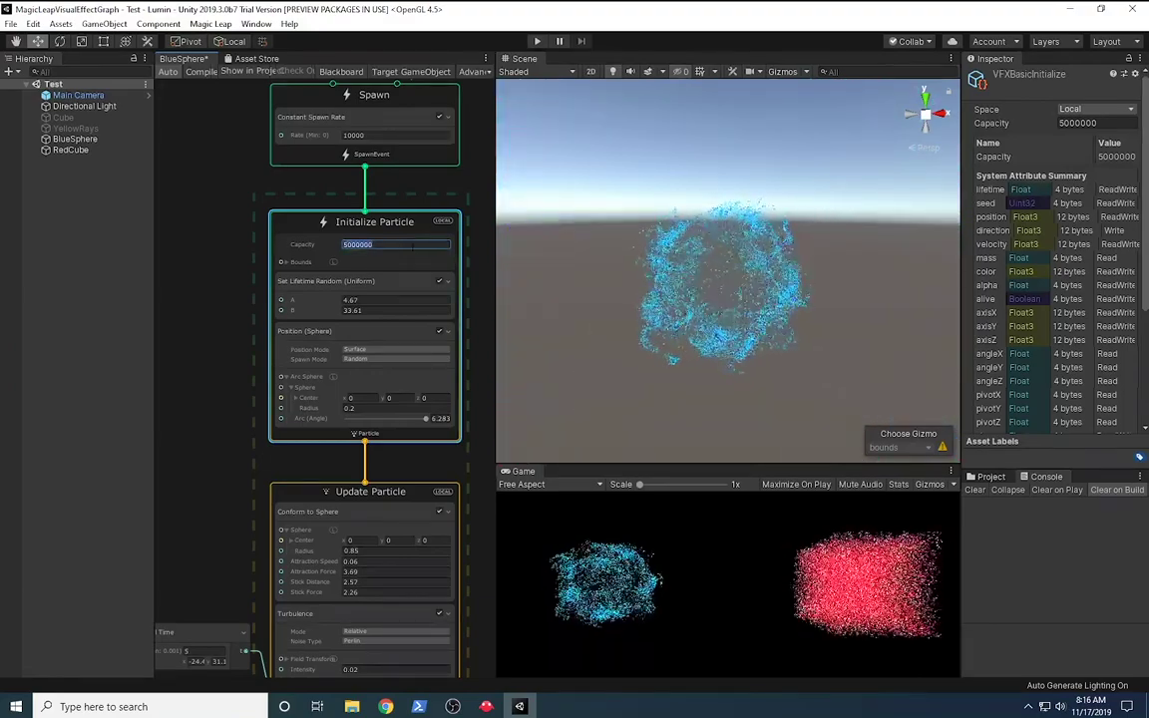
type("500000")
key("Return")
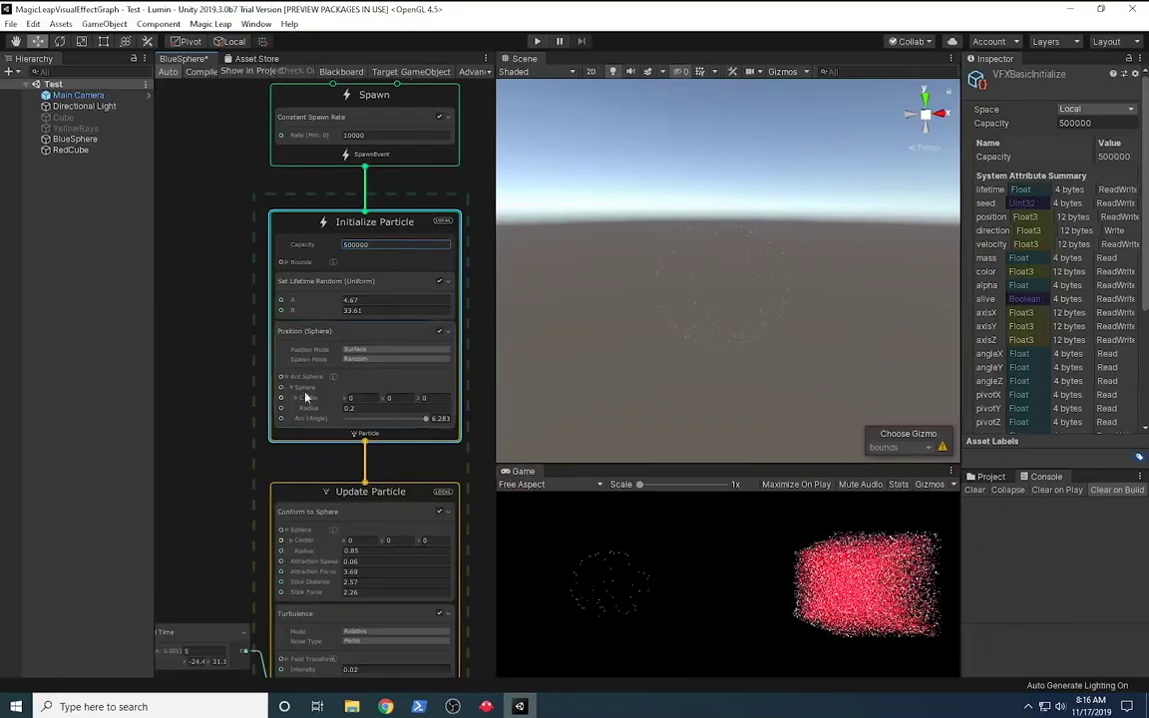
Step: Undo the recent edits to the BlueSphere graph, and select the Add Size over Life block in Quad Output
middle_click_drag(257, 439, 280, 134)
middle_click_drag(253, 482, 250, 329)
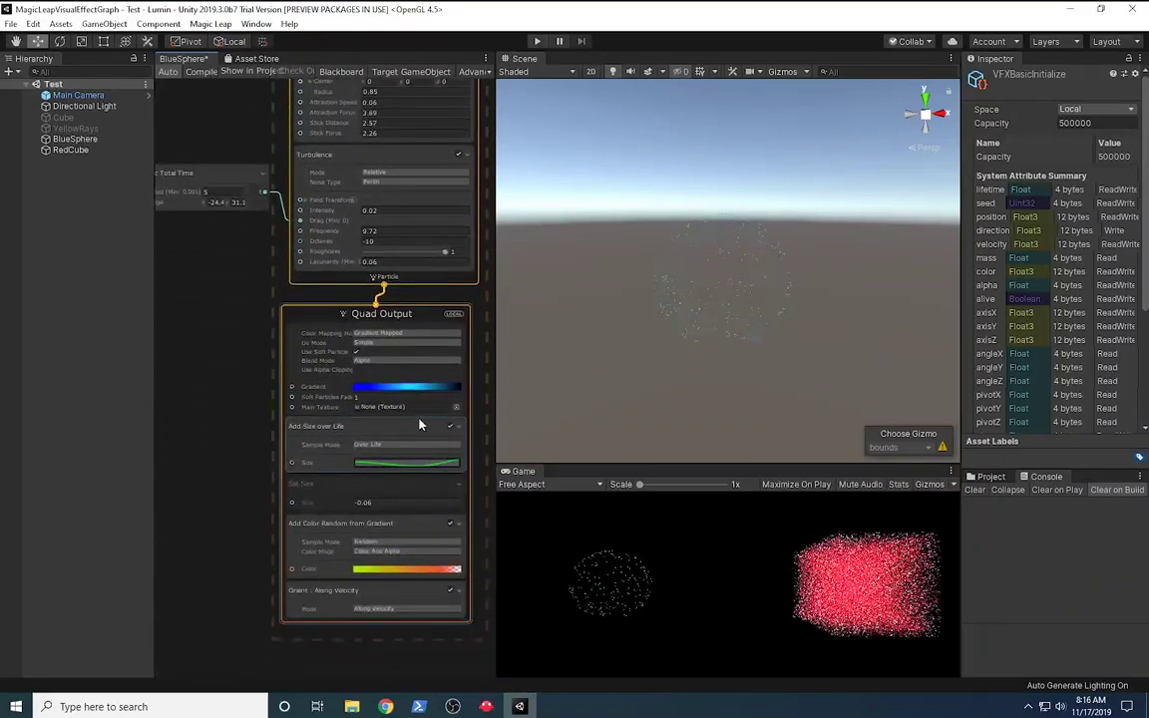
key("ctrl+z")
left_click(418, 476)
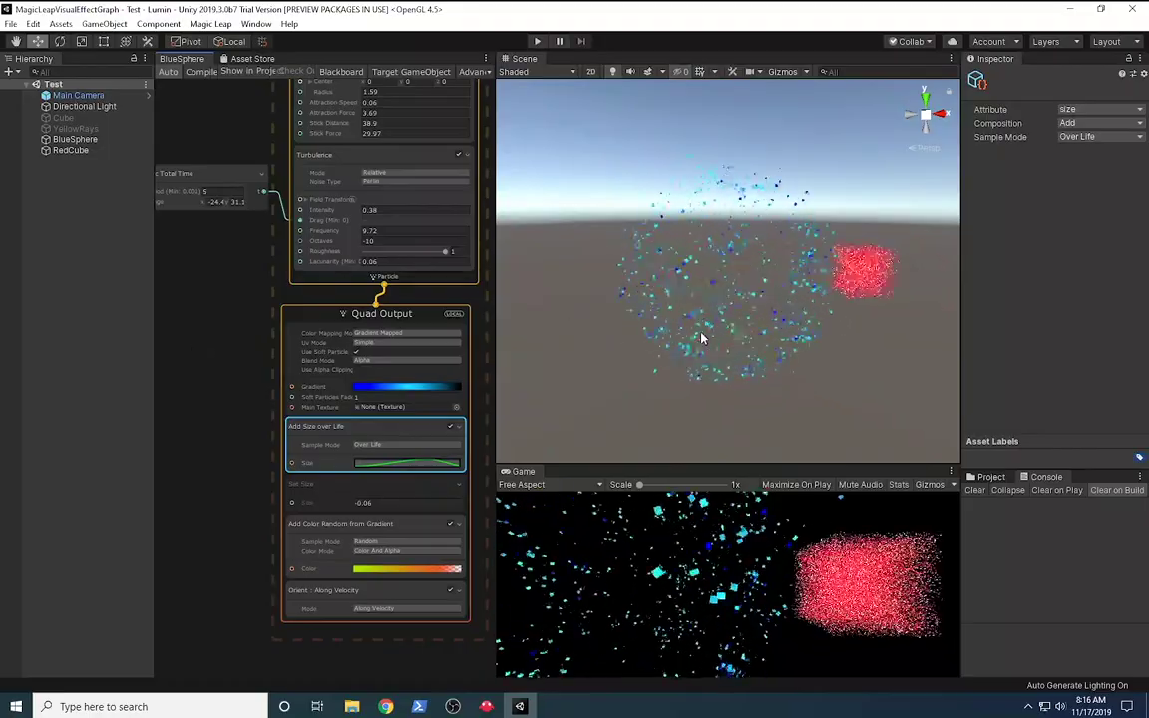
Step: In the Quad Output context, disable Add Size over Life, enable Set Size, and set Size to -0.05
middle_click_drag(242, 503, 231, 313)
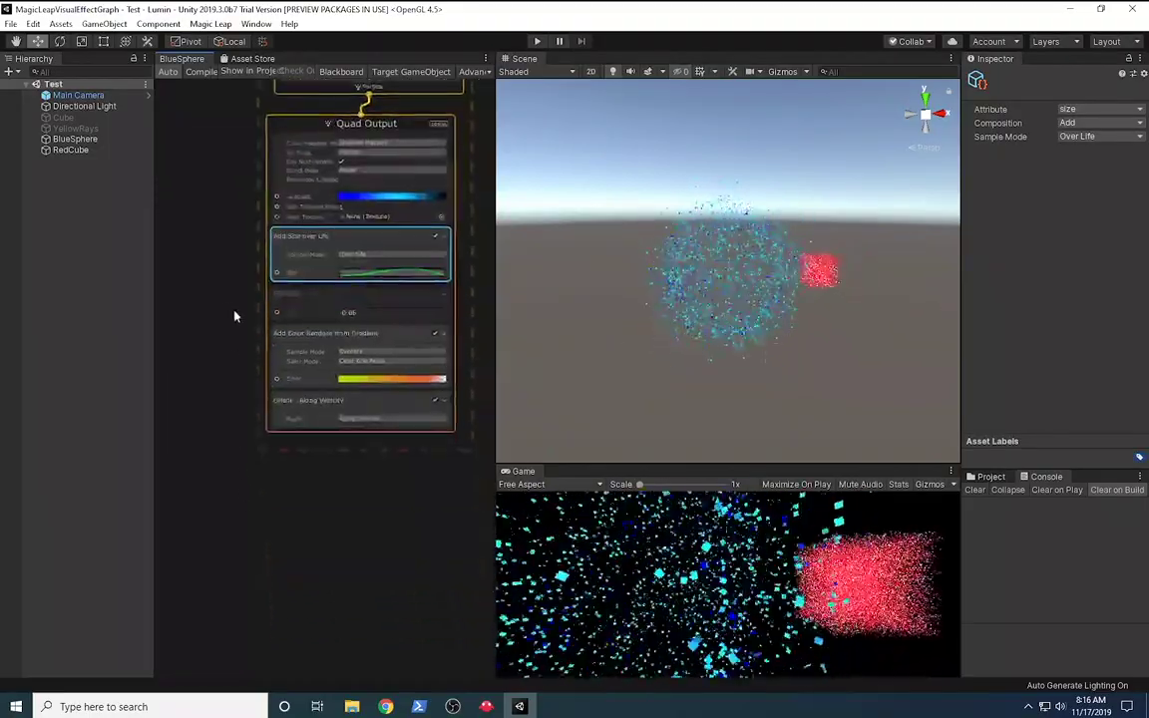
left_click(434, 240)
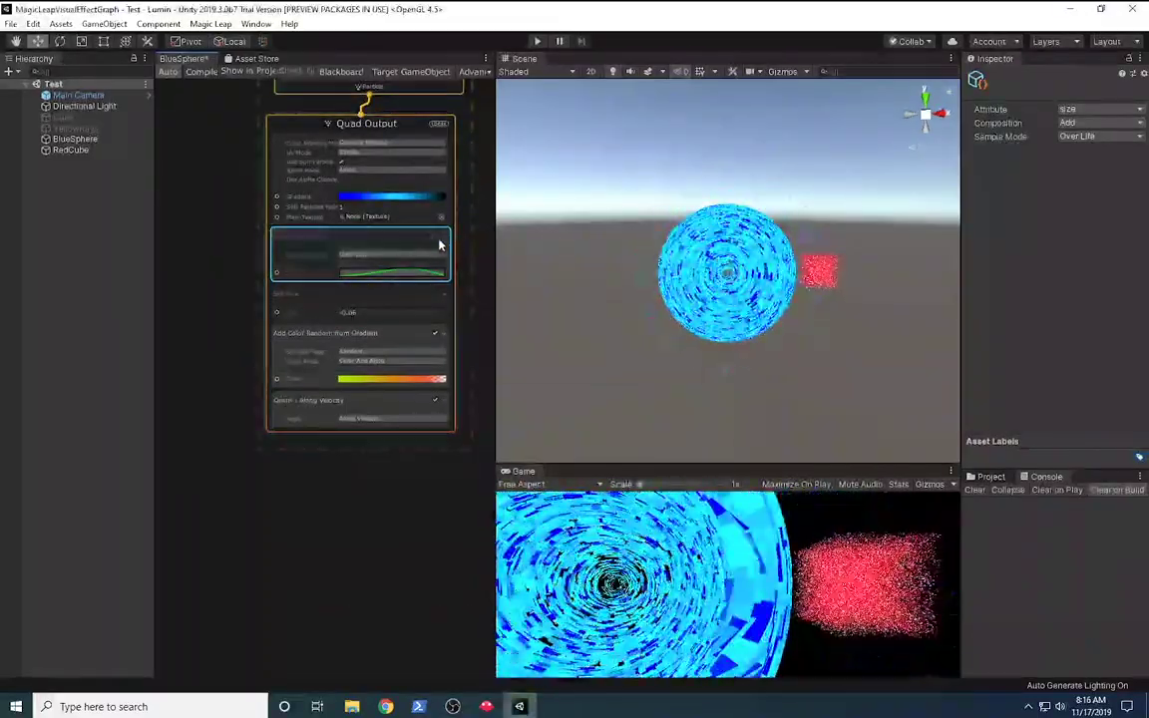
scroll(732, 339, "up", 5)
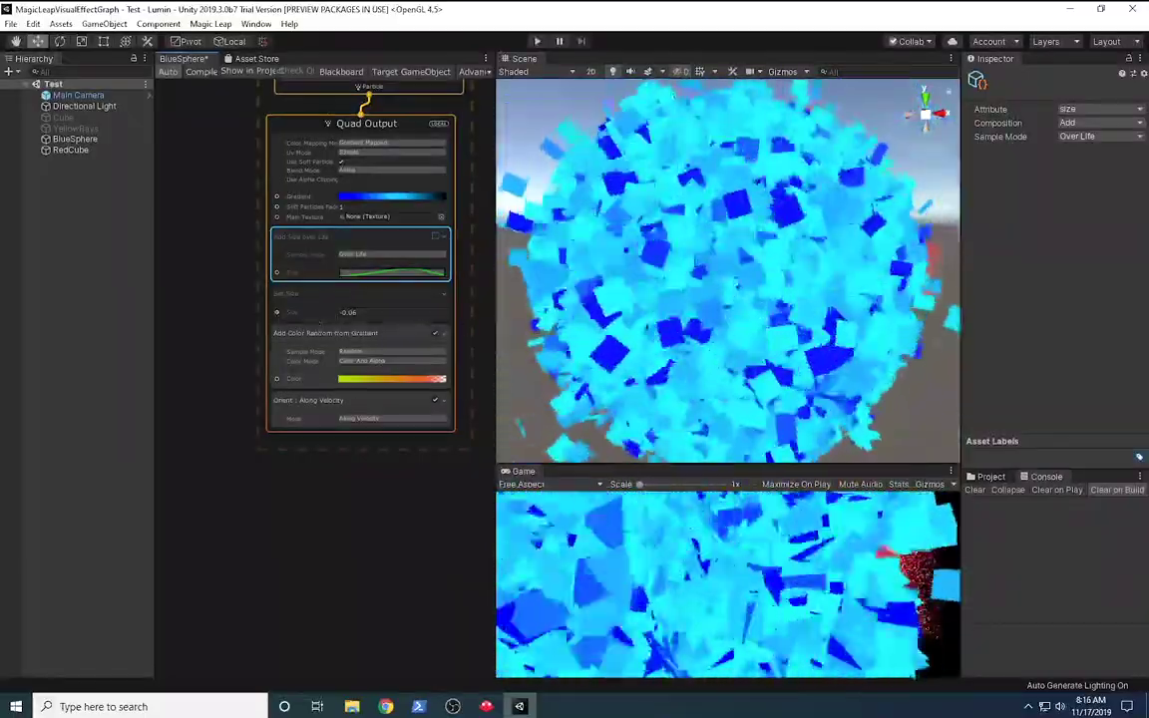
left_click(351, 312)
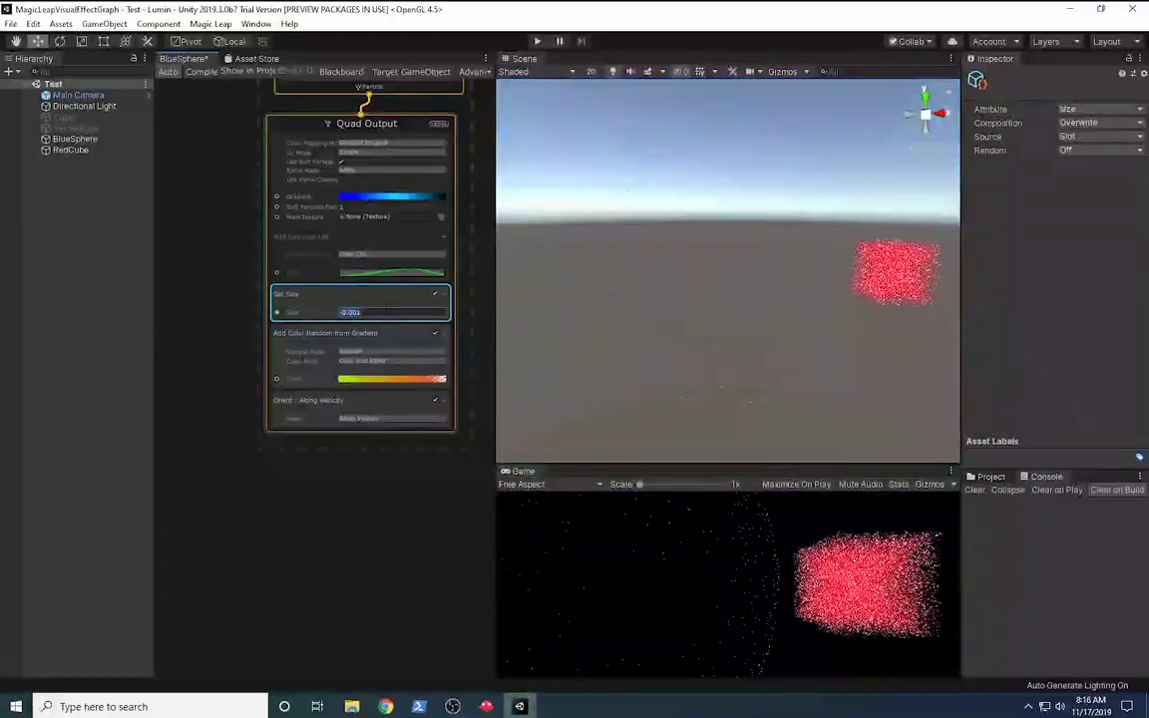
type("5")
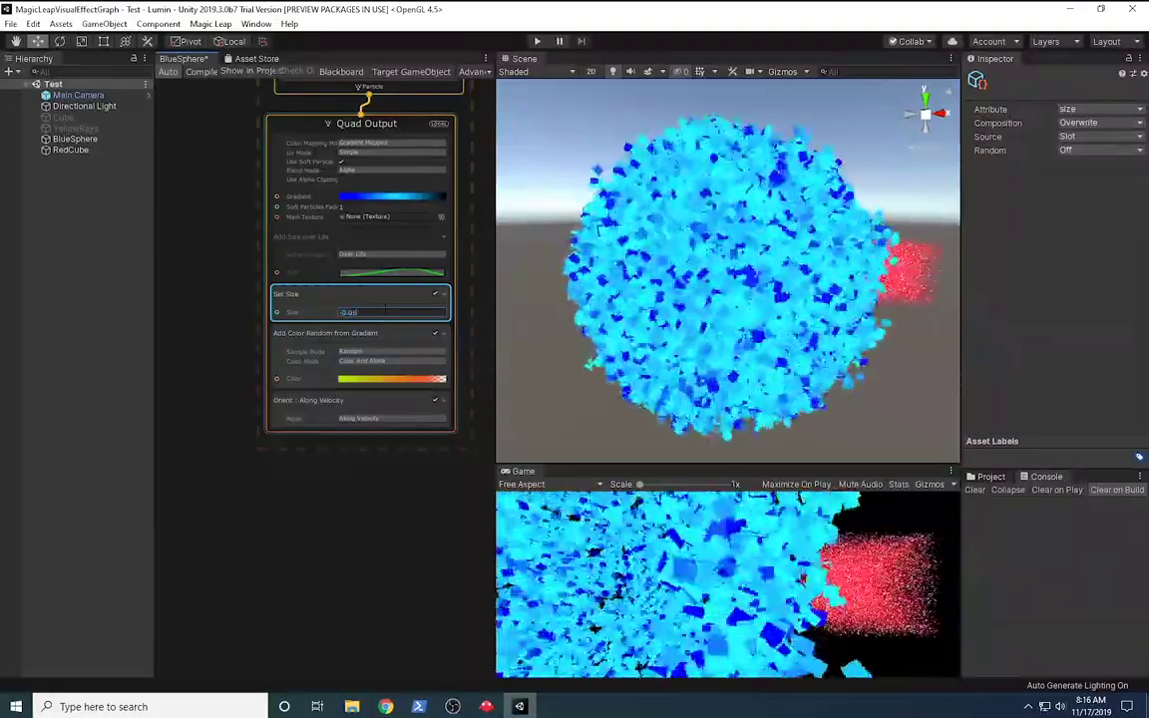
key("Return")
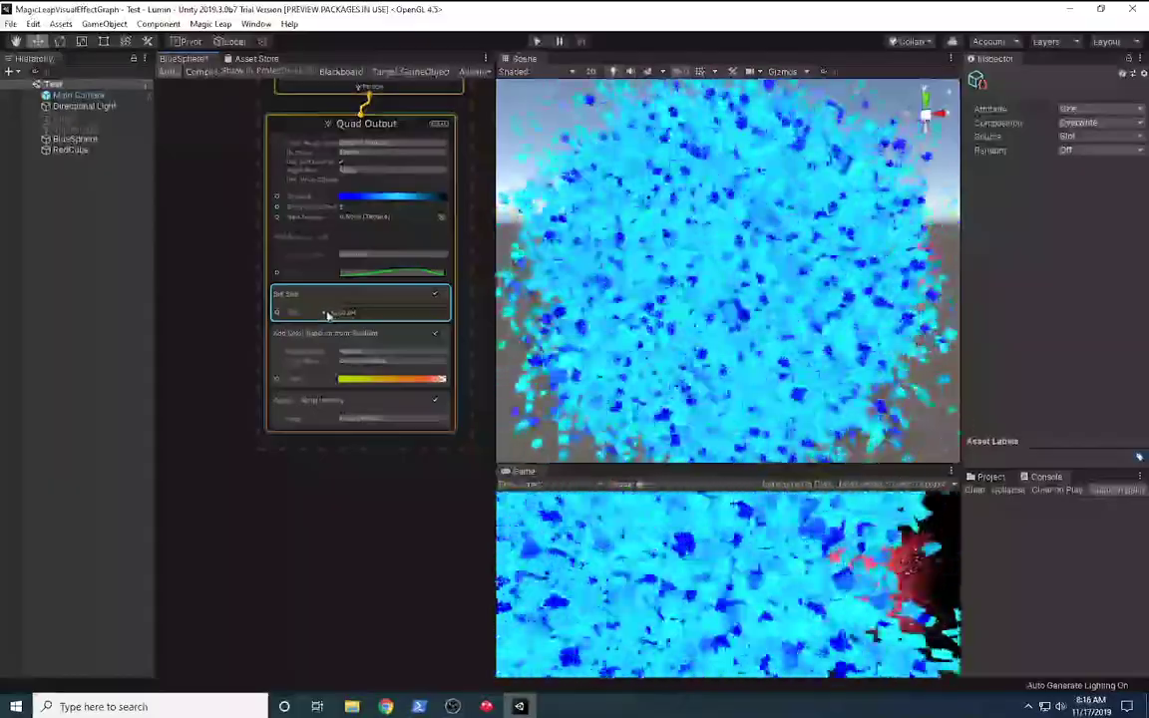
left_click_drag(325, 312, 328, 313)
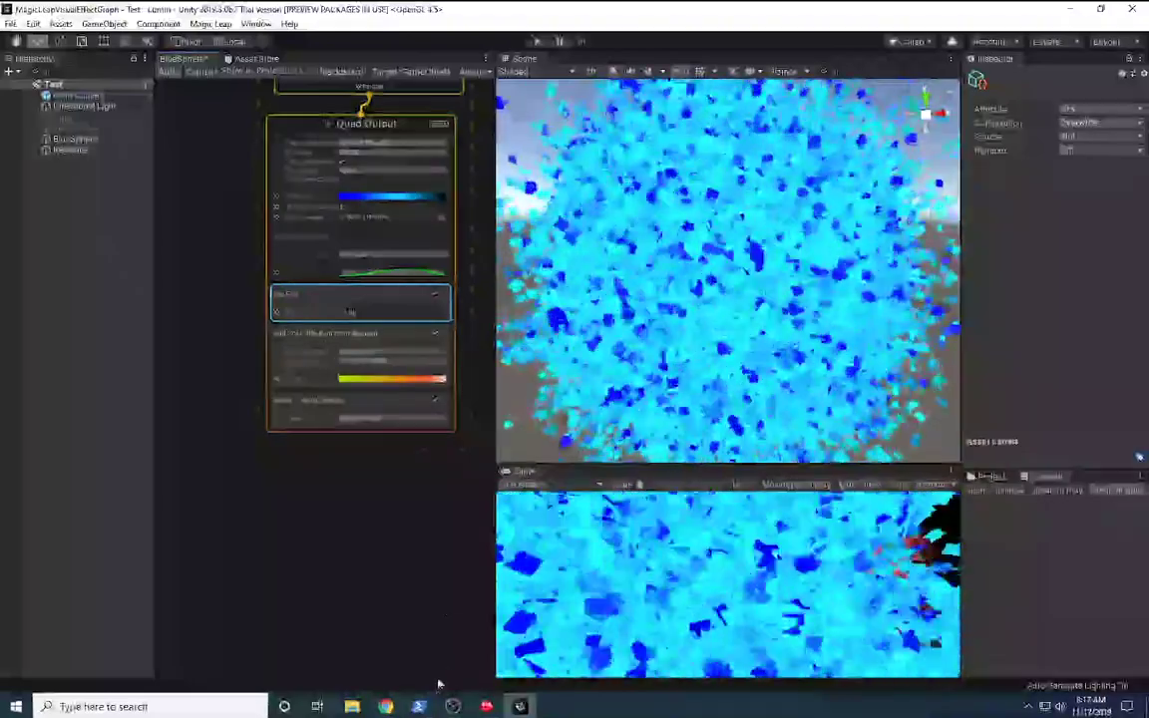
Step: Switch to Windows PowerShell, run git status, discard the project changes with git reset --hard, and return to Unity
left_click(419, 706)
left_click(407, 515)
type("git status")
key("Return")
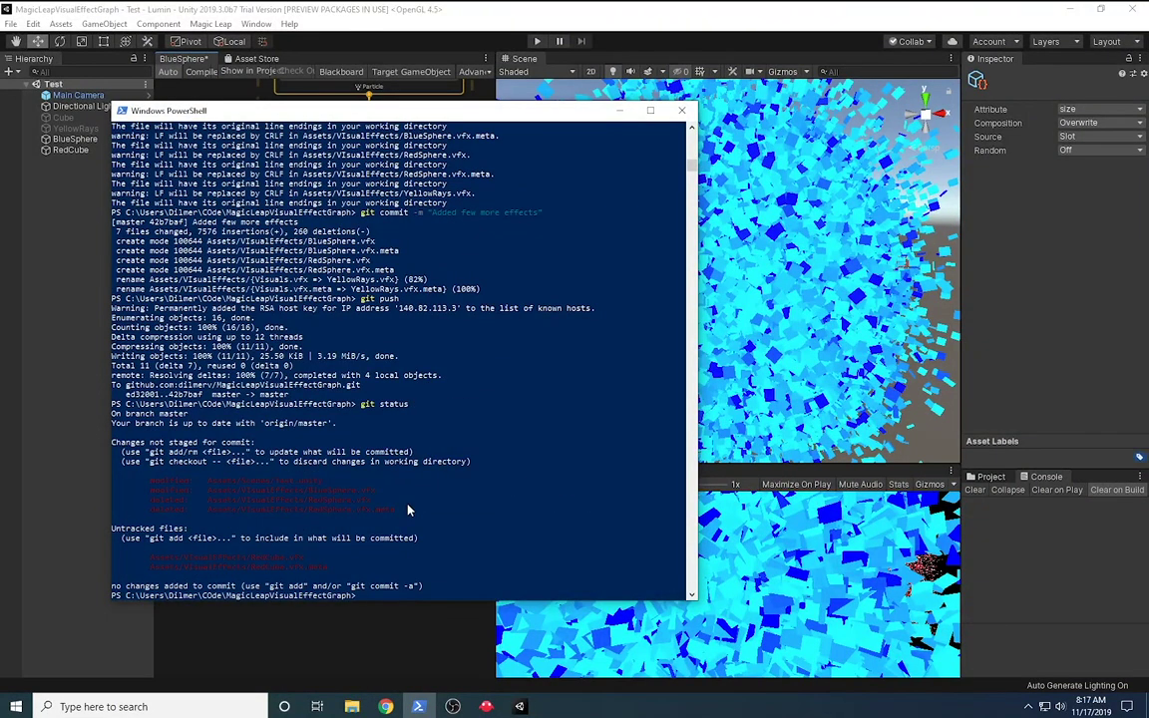
type("git reset --hard")
key("Return")
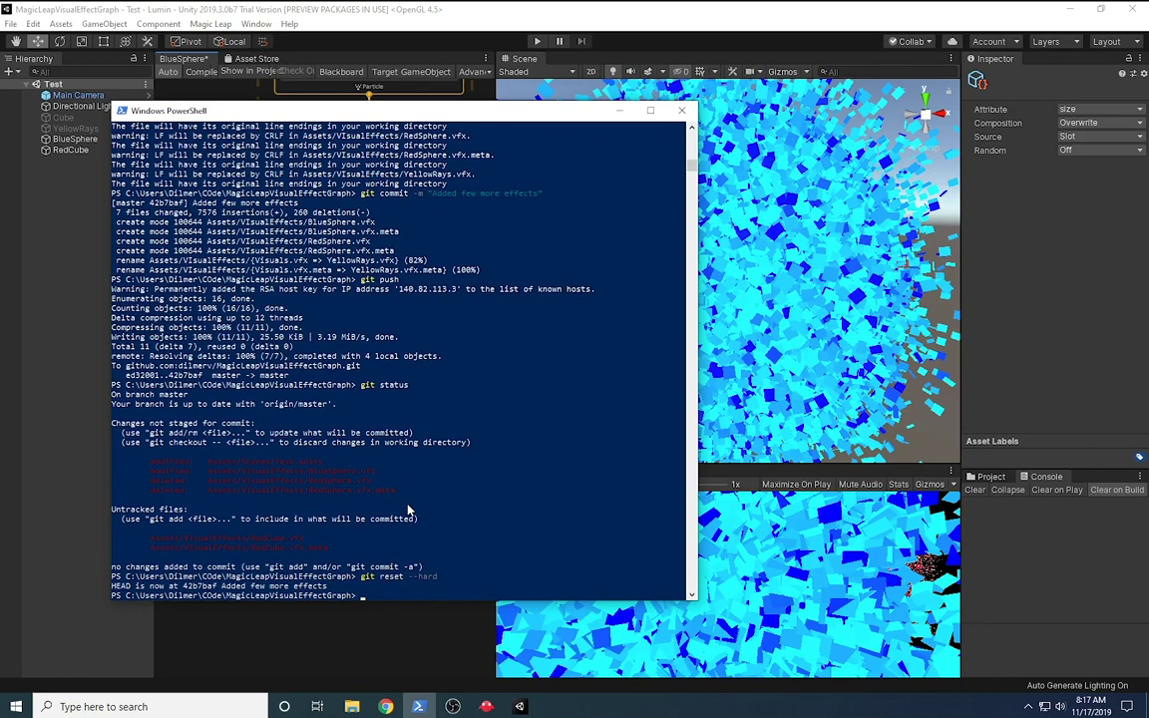
left_click(21, 333)
left_click(595, 378)
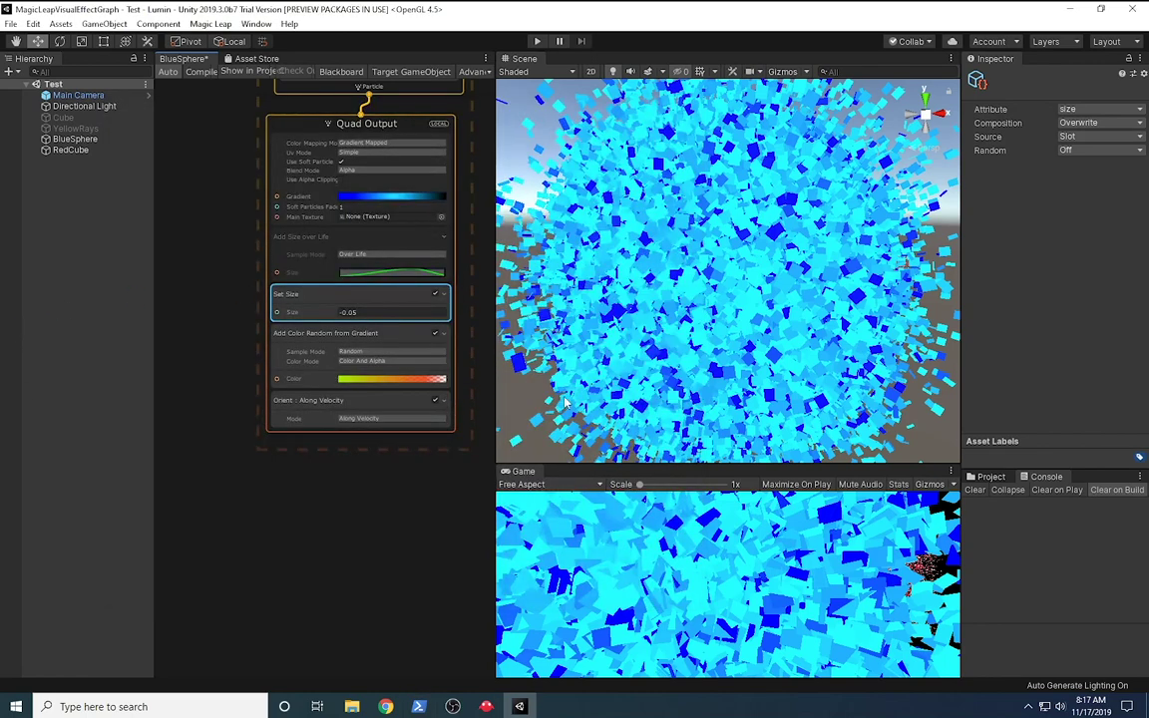
Step: Expand the Test scene's hierarchy and rename the RedSphere object as RedCube
scroll(809, 416, "up", 8)
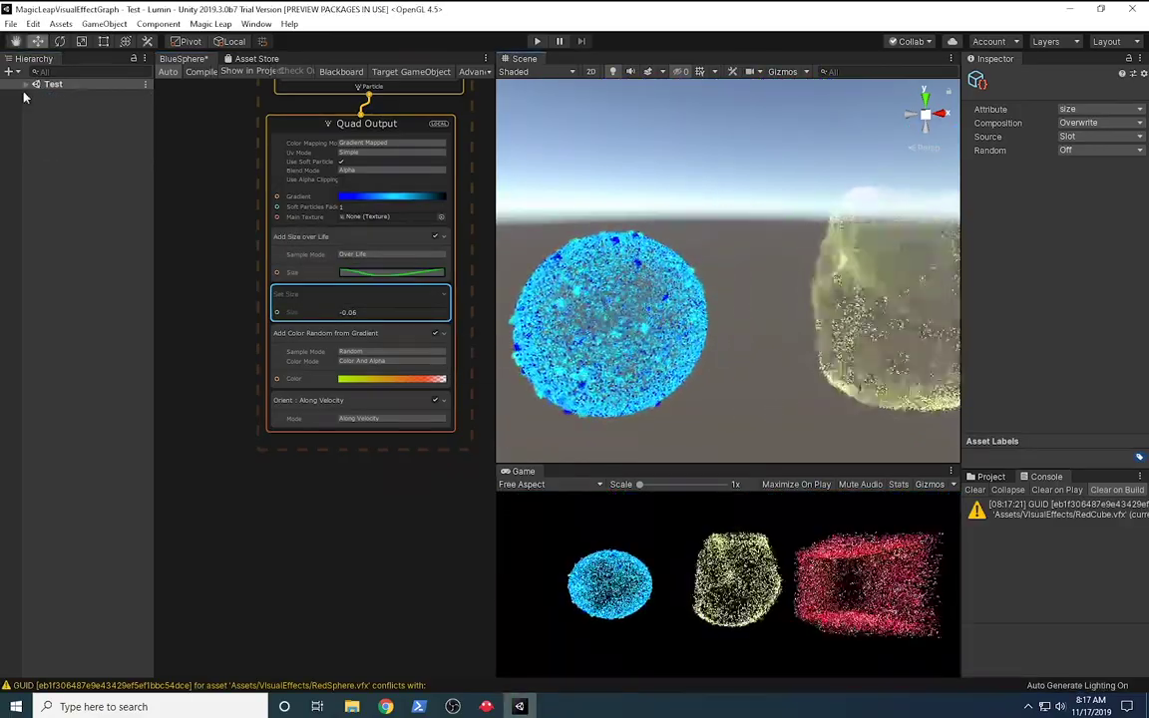
left_click(26, 84)
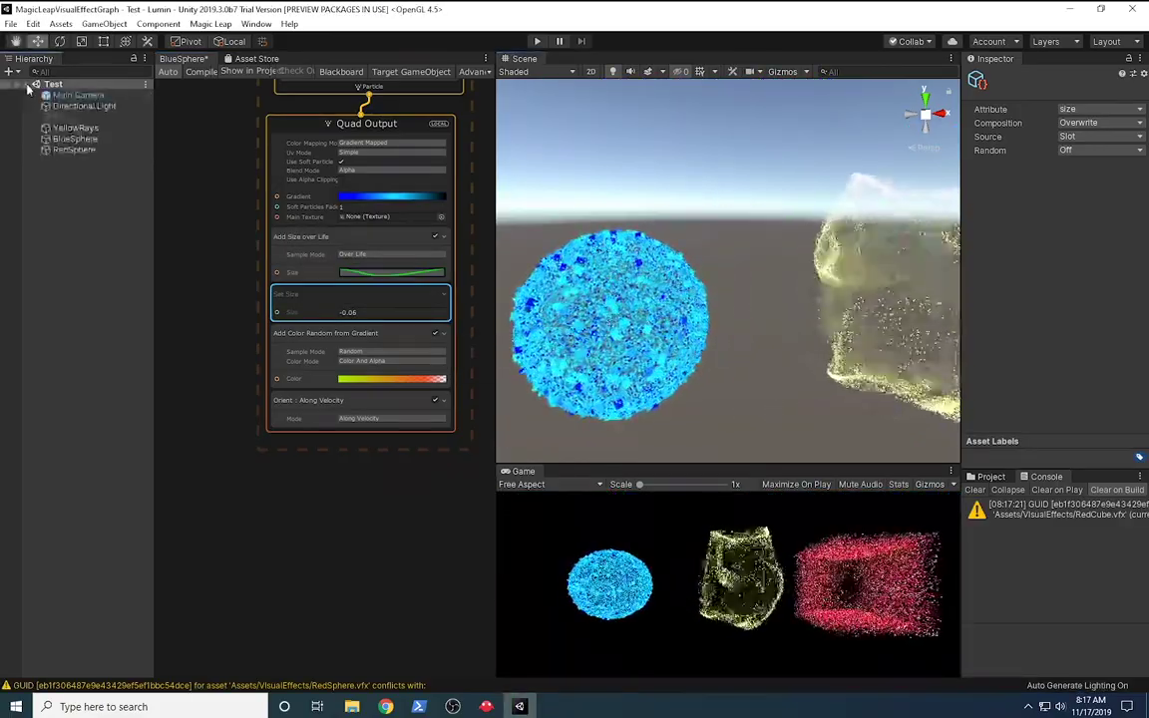
left_click(73, 150)
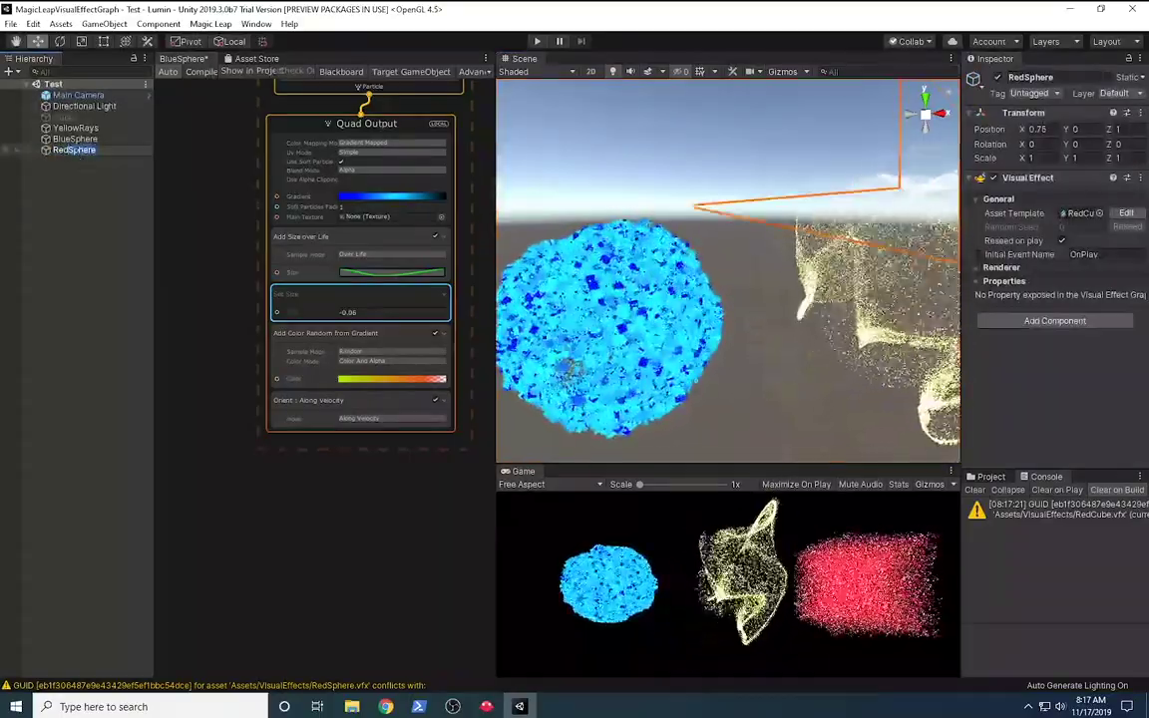
type("RedCube")
key("Return")
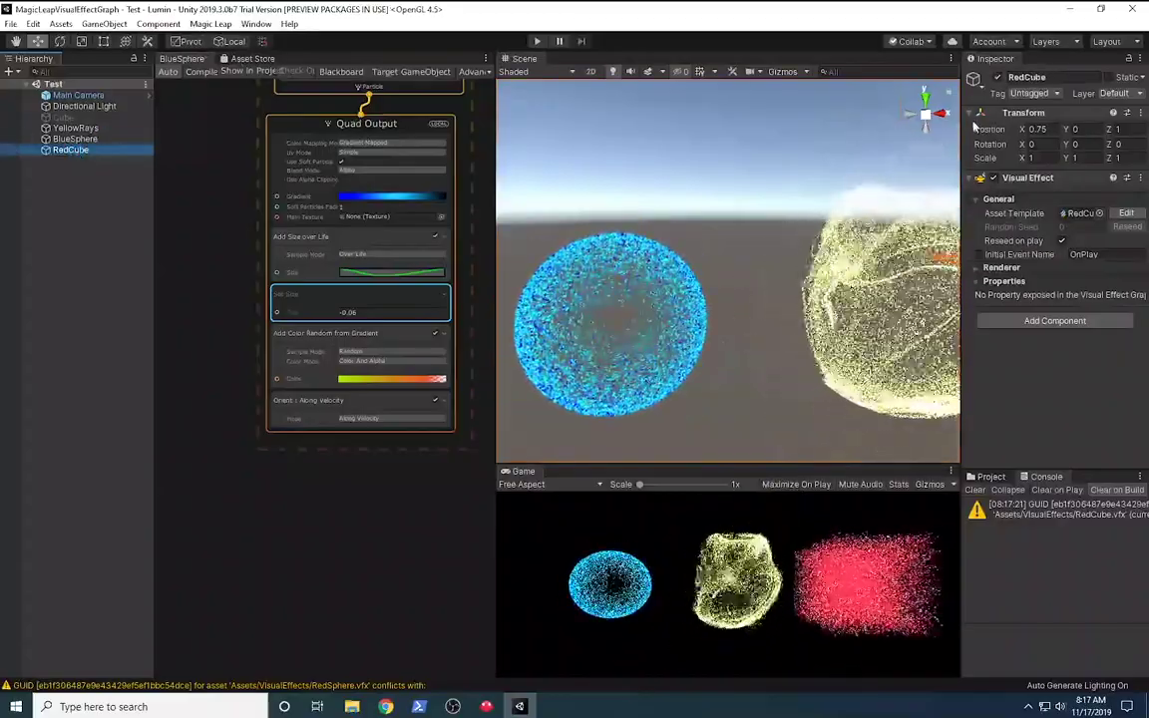
Step: Delete the RedSphere effect asset from the VisualEffects project folder
left_click(984, 479)
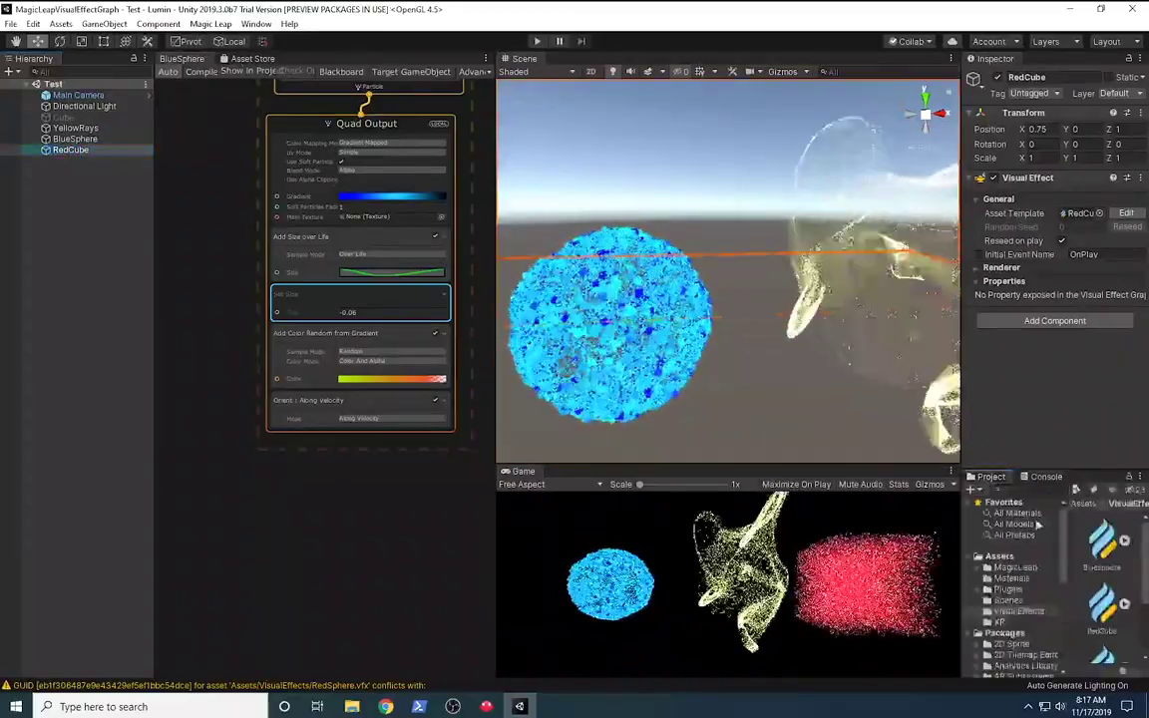
left_click(1102, 588)
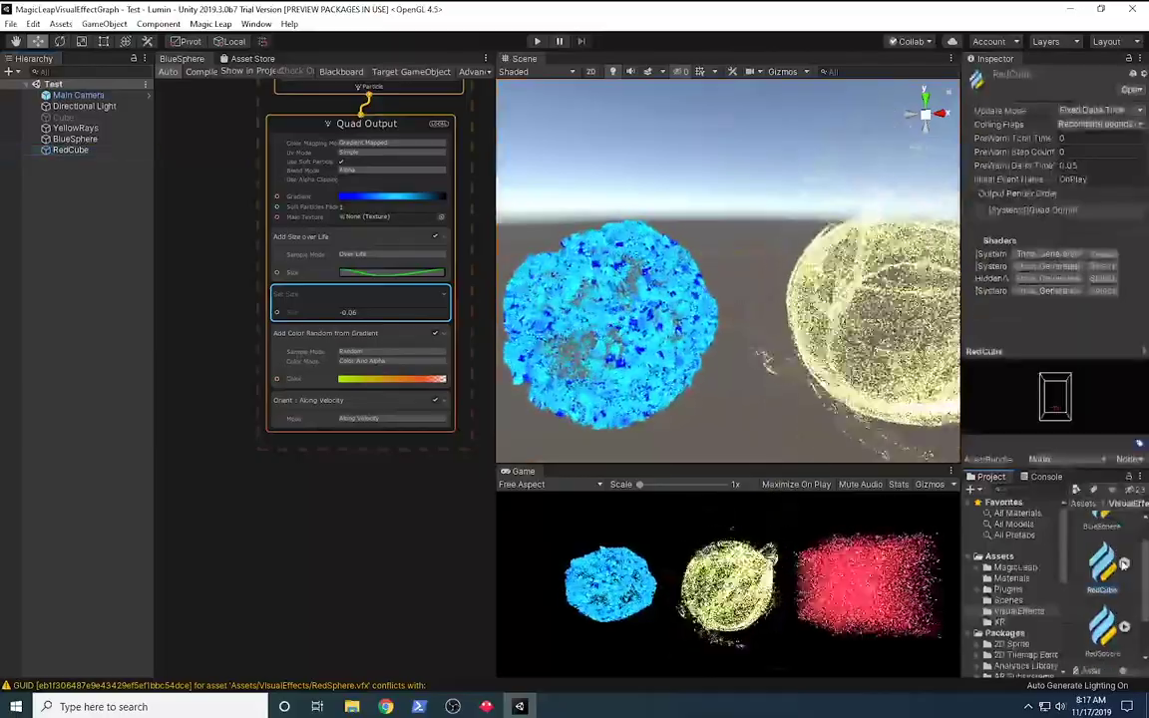
scroll(1124, 593, "down", 1)
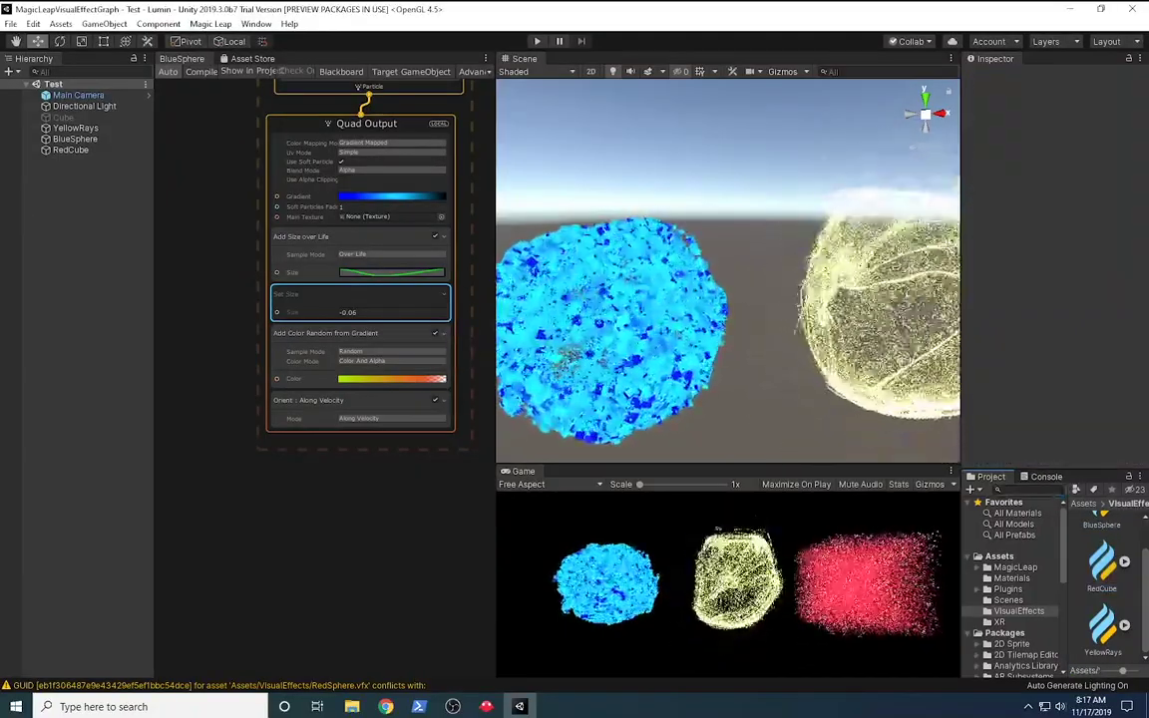
Step: Locate the RedCube object's Asset Template in the project, and widen the Scene and Game views
left_click(104, 151)
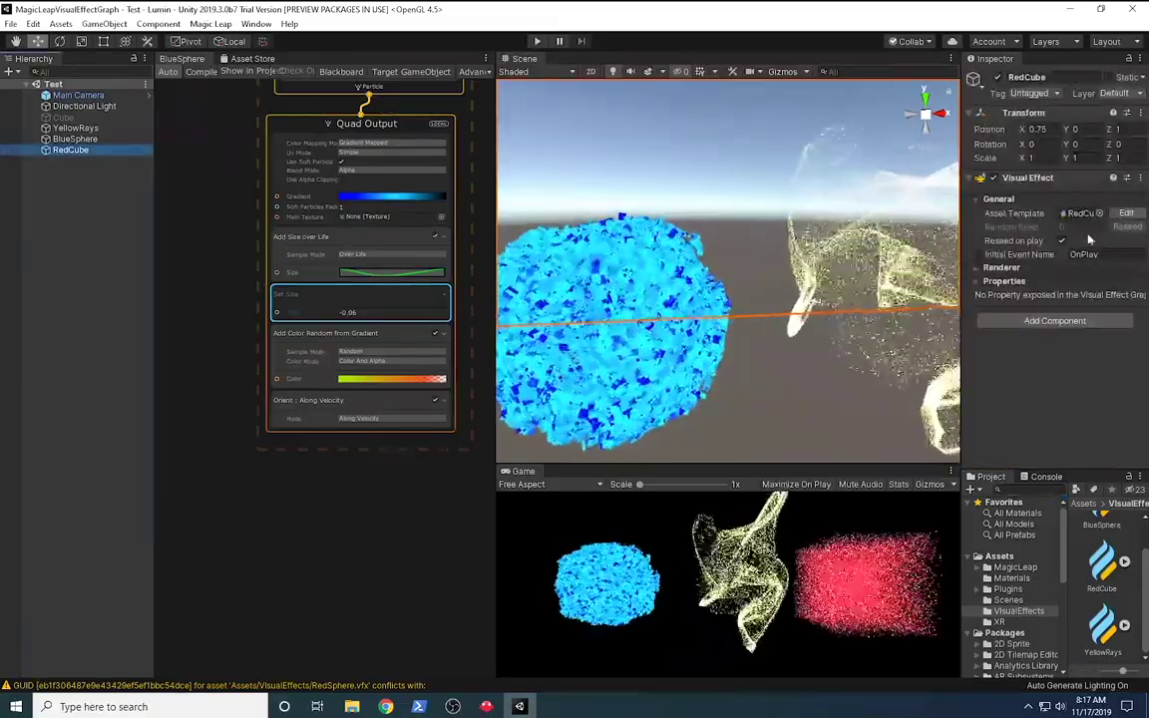
left_click(1078, 216)
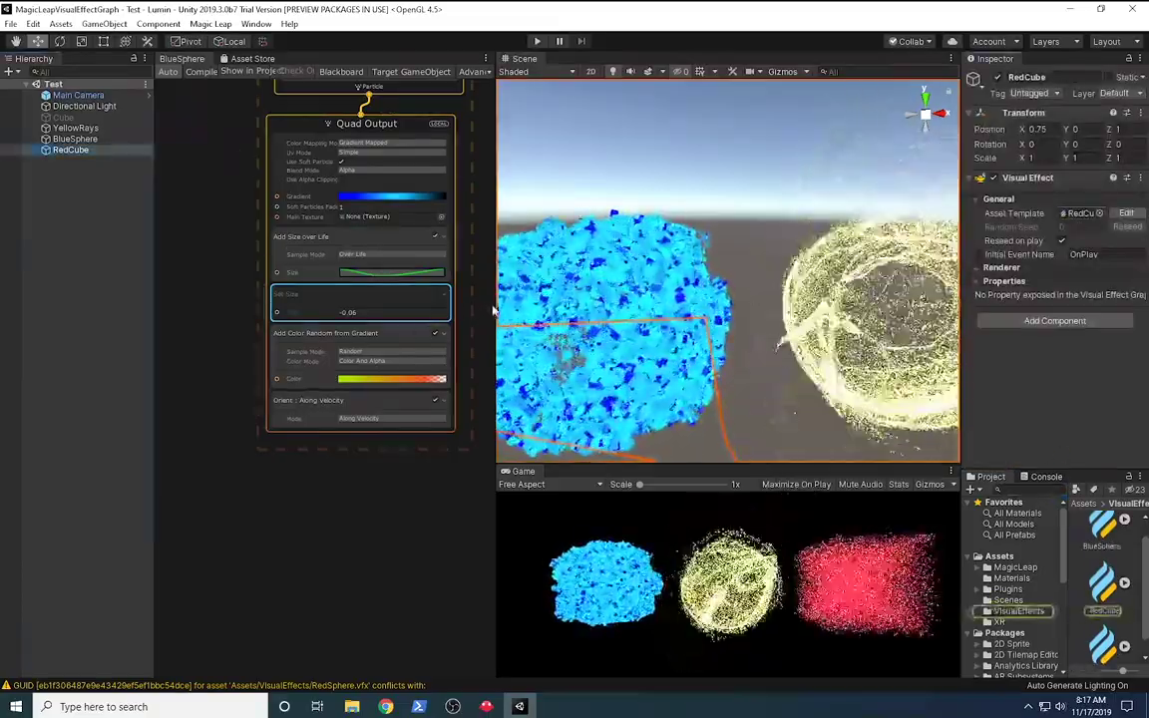
left_click_drag(496, 310, 365, 307)
scroll(608, 303, "down", 5)
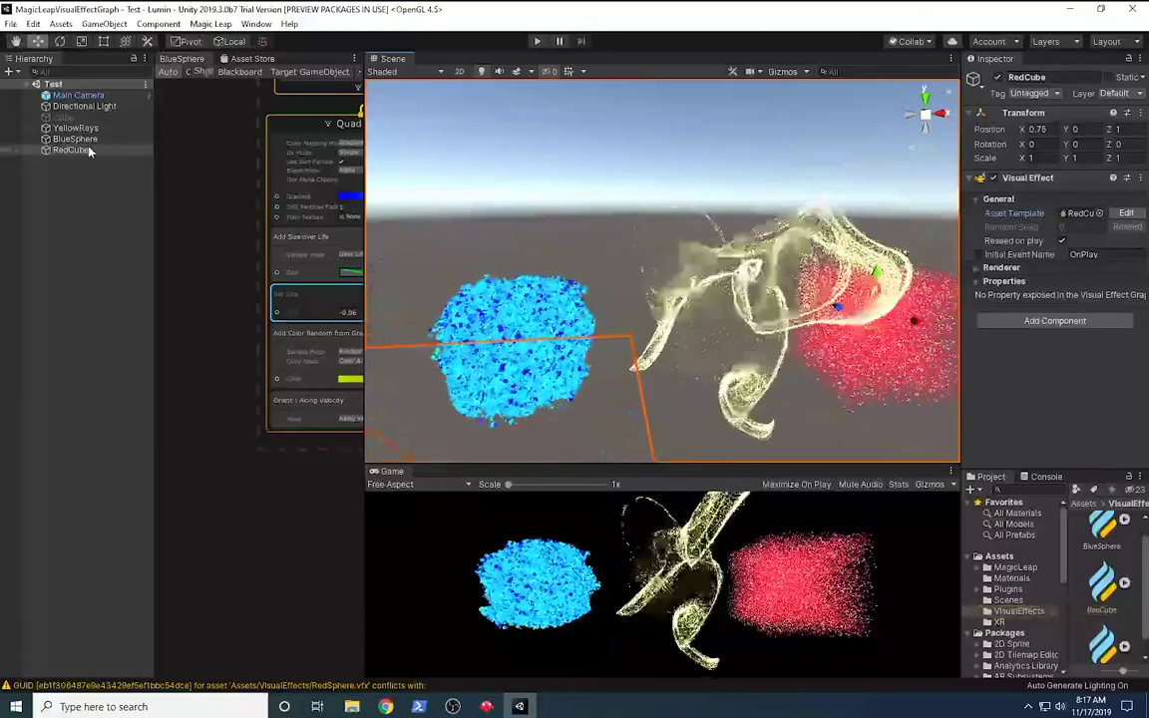
Step: Open the YellowRays effect graph from its Asset Template and deactivate the YellowRays object in the scene
left_click(1067, 216)
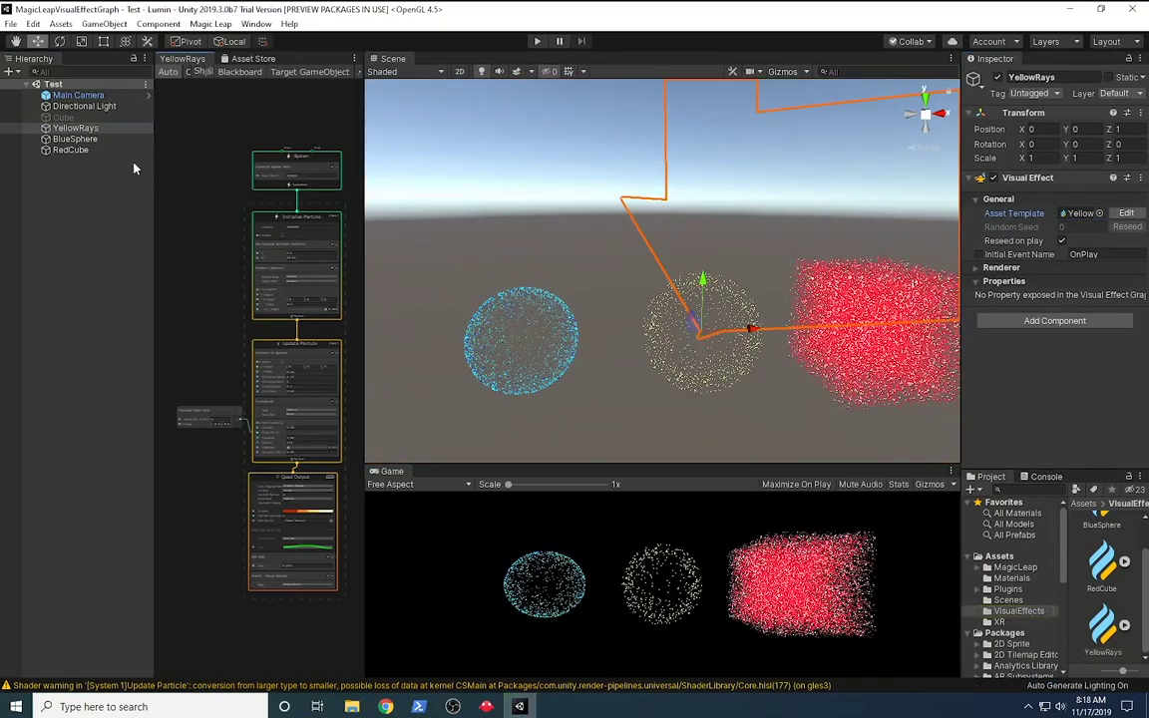
left_click(72, 150)
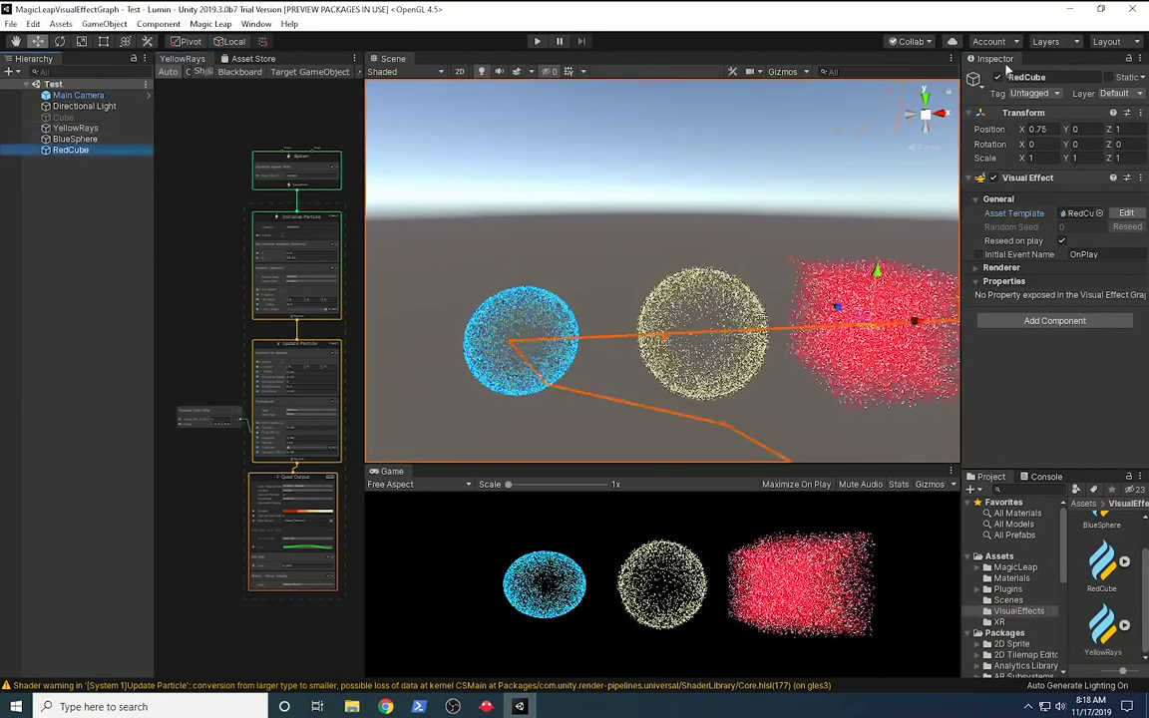
left_click(76, 128)
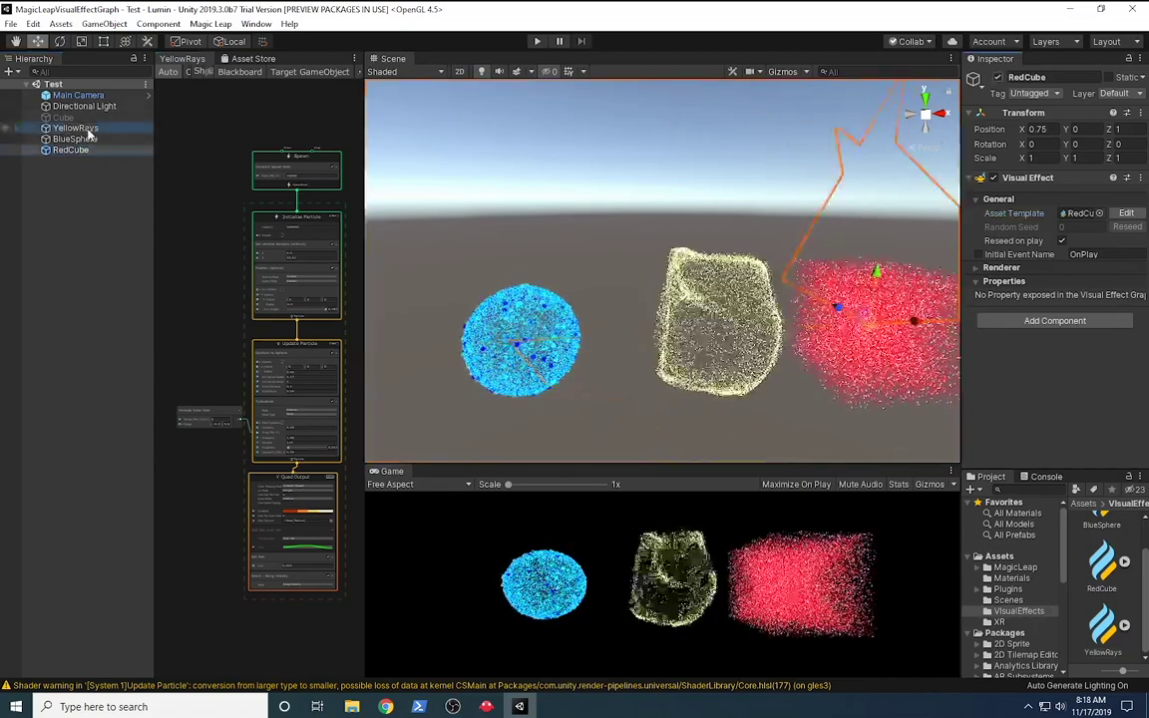
left_click(996, 77)
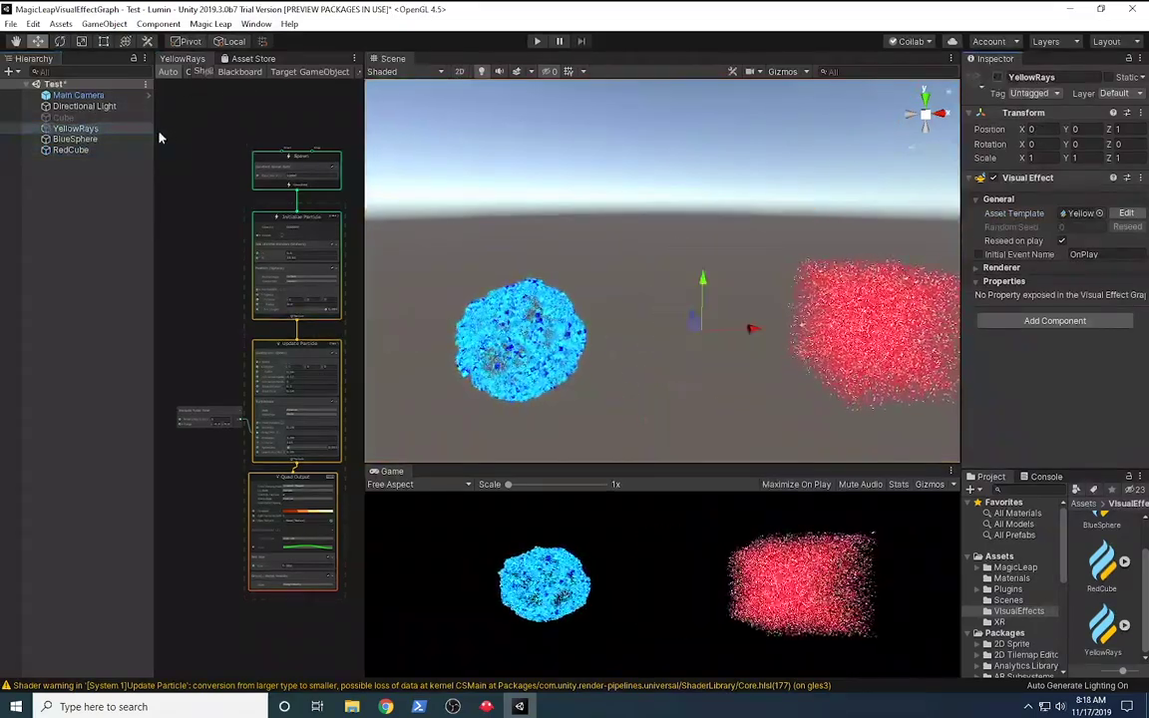
Step: Deactivate the BlueSphere and RedCube objects together, and reactivate YellowRays
left_click(72, 149)
left_click(75, 138, "ctrl")
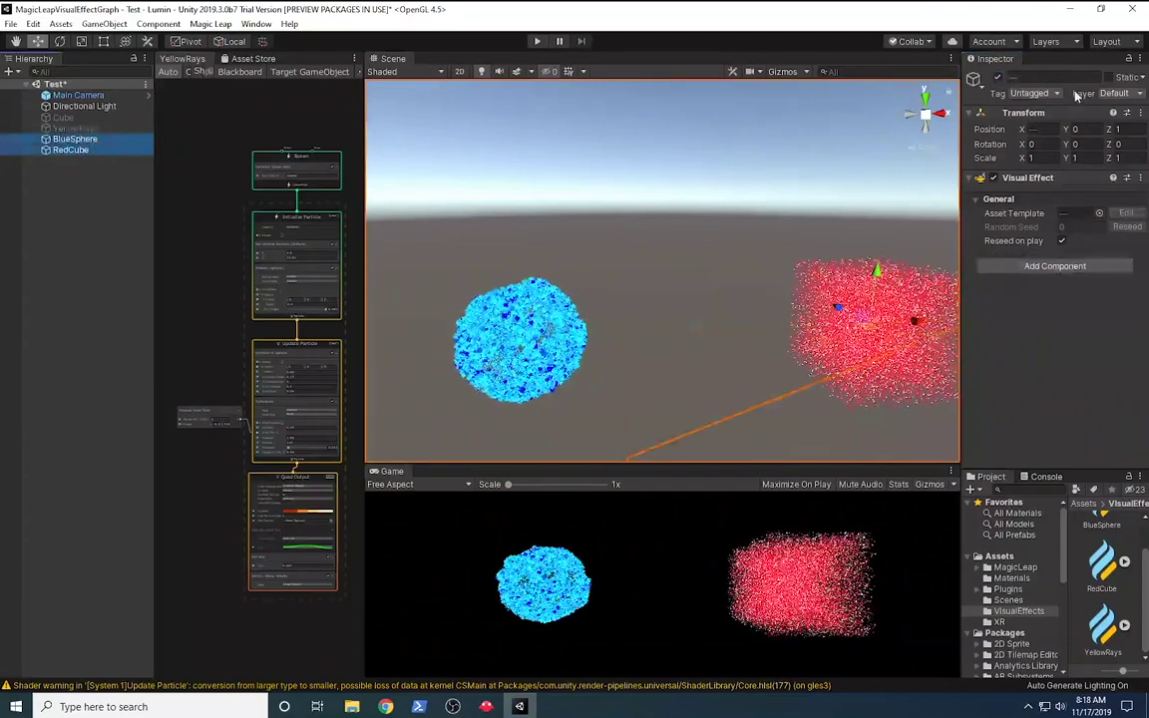
left_click(996, 78)
left_click(78, 129)
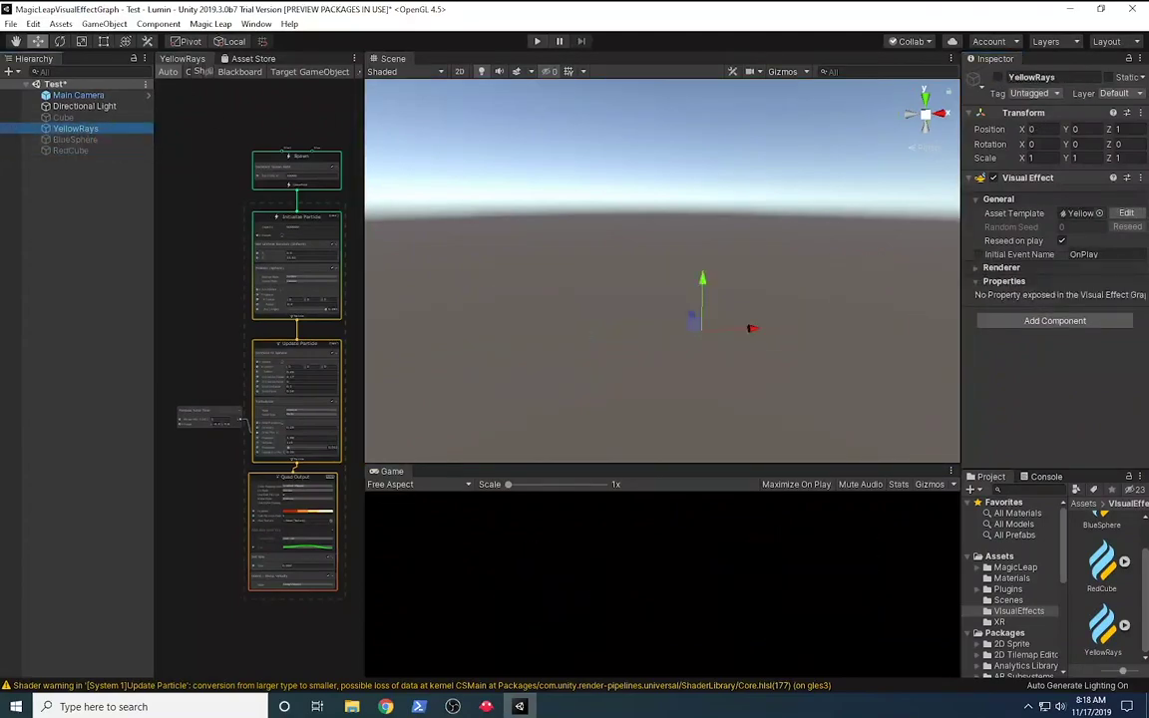
left_click(997, 78)
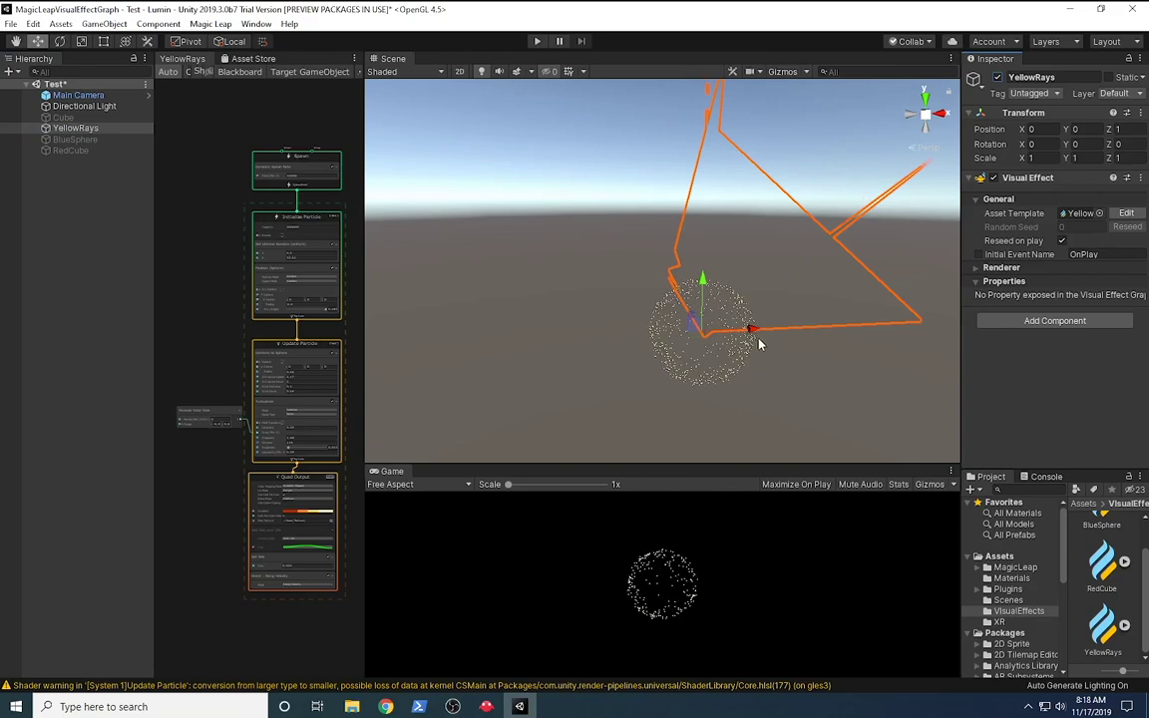
Step: Examine the Spawn and Initialize Particle settings of YellowRays alongside its particles in the Scene view, widening the graph area
middle_click_drag(787, 360, 701, 337)
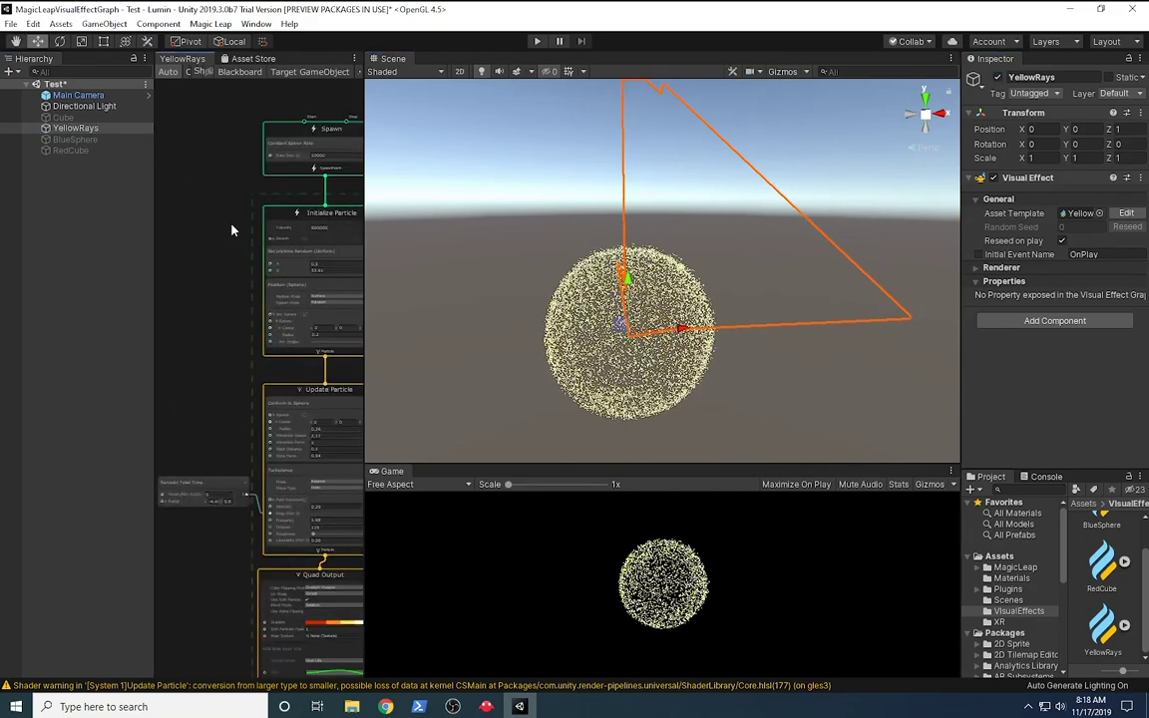
scroll(160, 319, "up", 4)
scroll(159, 294, "up", 3)
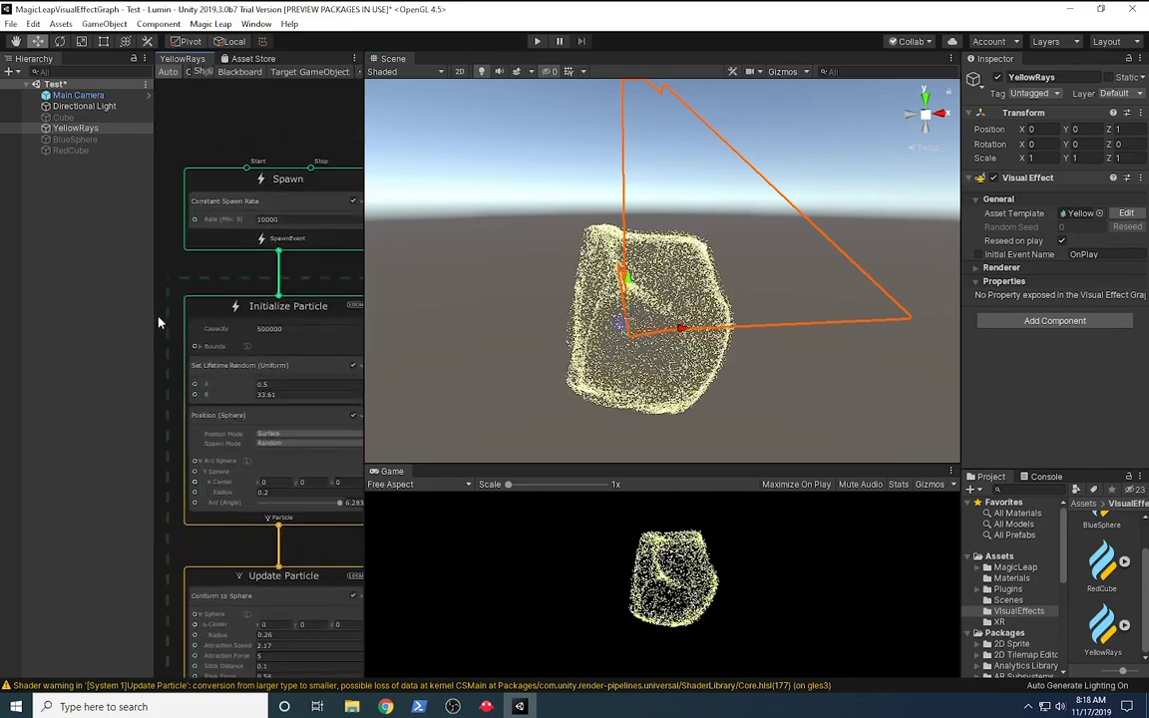
left_click_drag(152, 268, 135, 267)
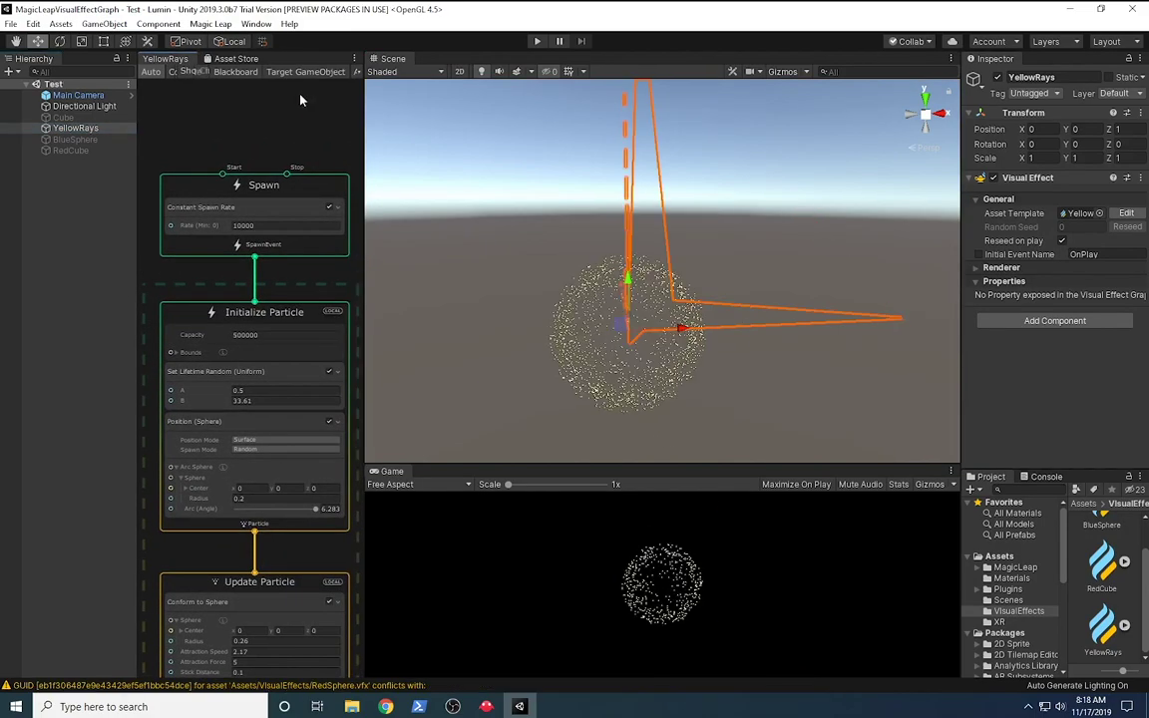
left_click(72, 220)
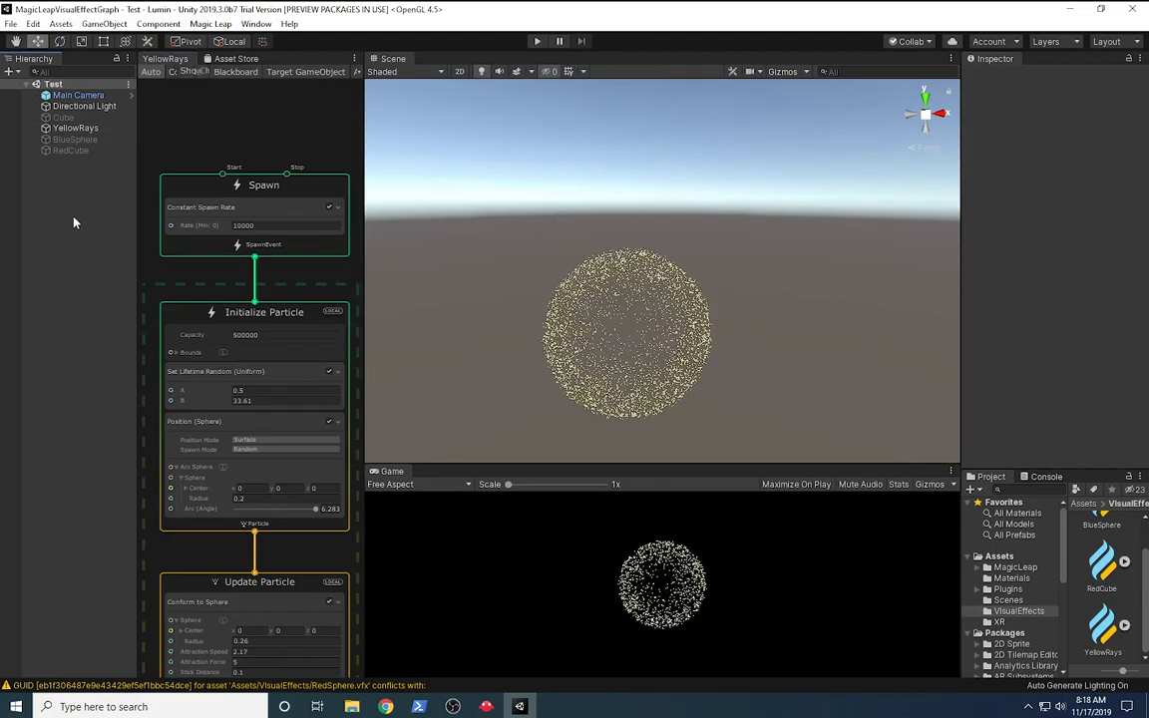
left_click(83, 129)
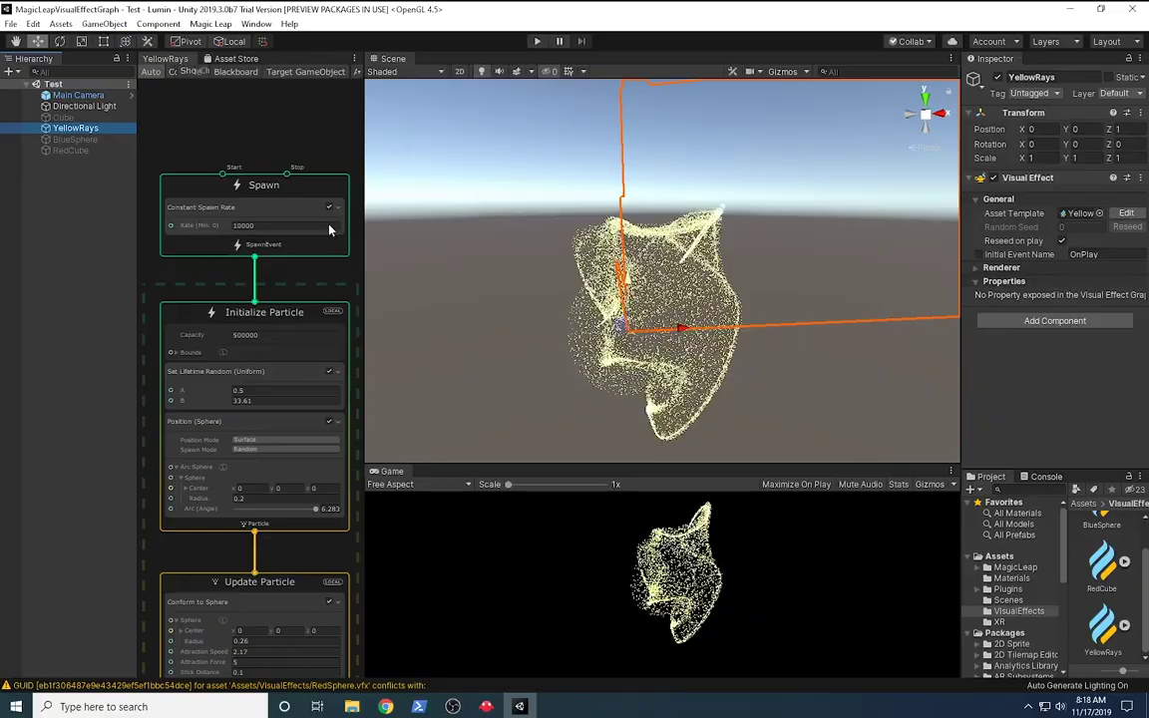
left_click(98, 187)
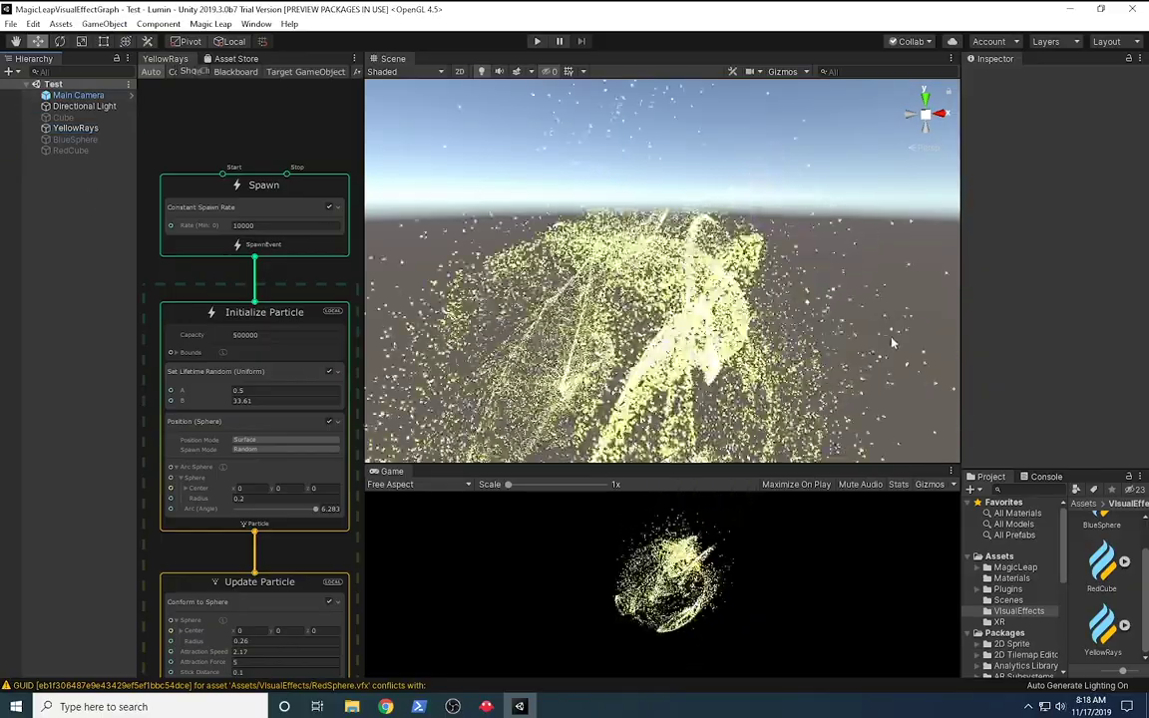
middle_click_drag(684, 377, 793, 309)
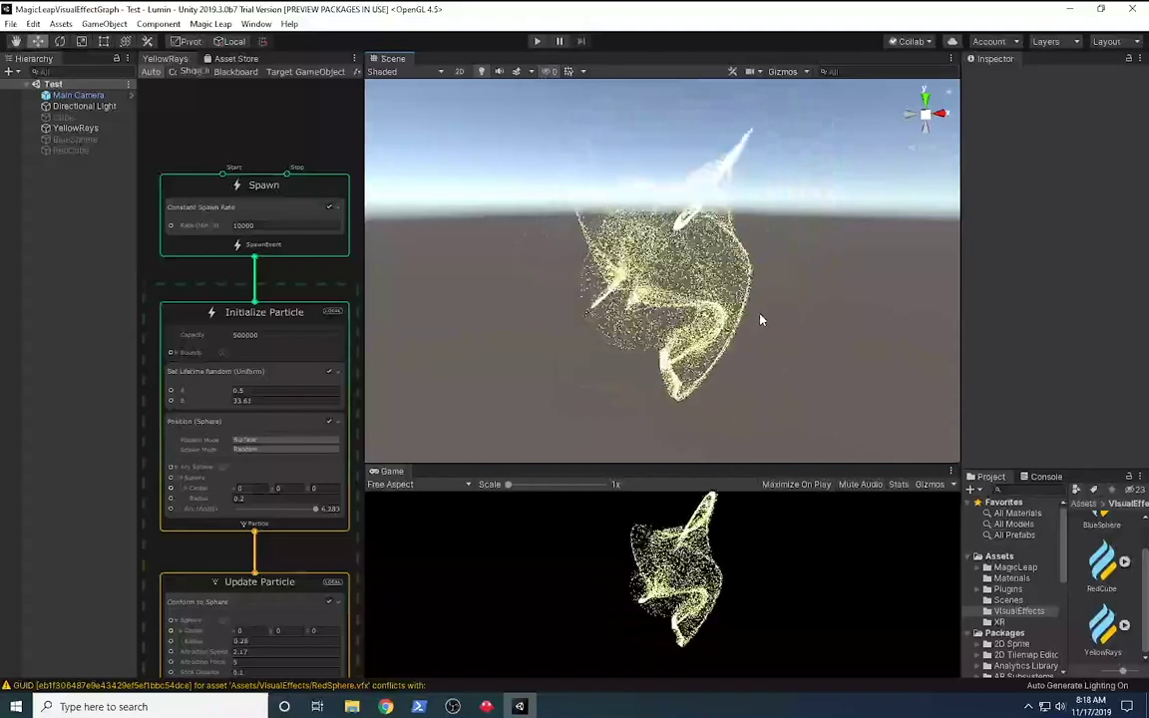
Step: Try a capacity of 5000000 in the YellowRays Initialize Particle block, and restore it to 500000
left_click(262, 335)
type("5000000")
key("Return")
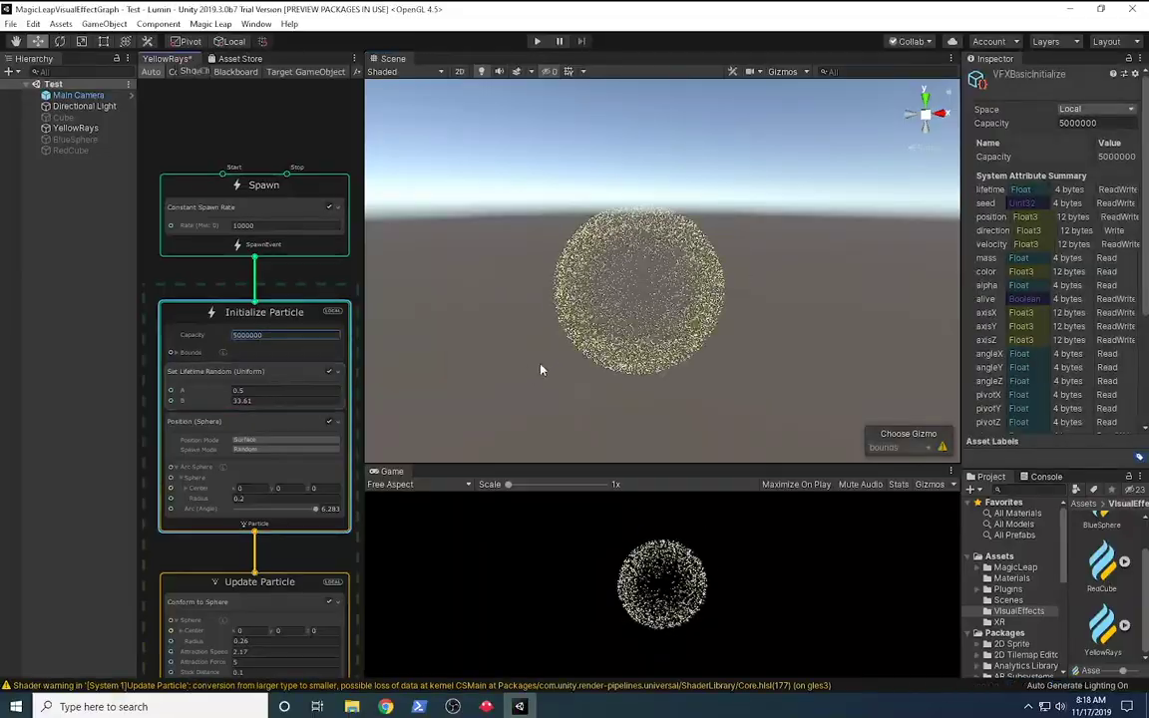
scroll(569, 361, "up", 10)
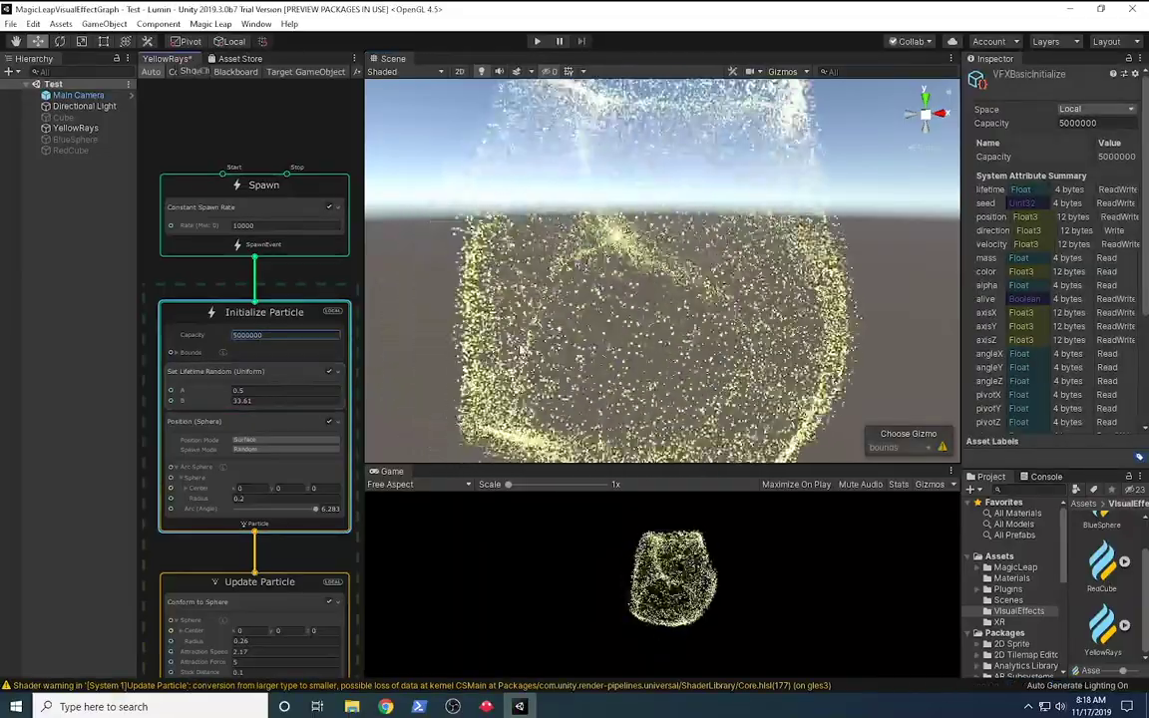
left_click(267, 335)
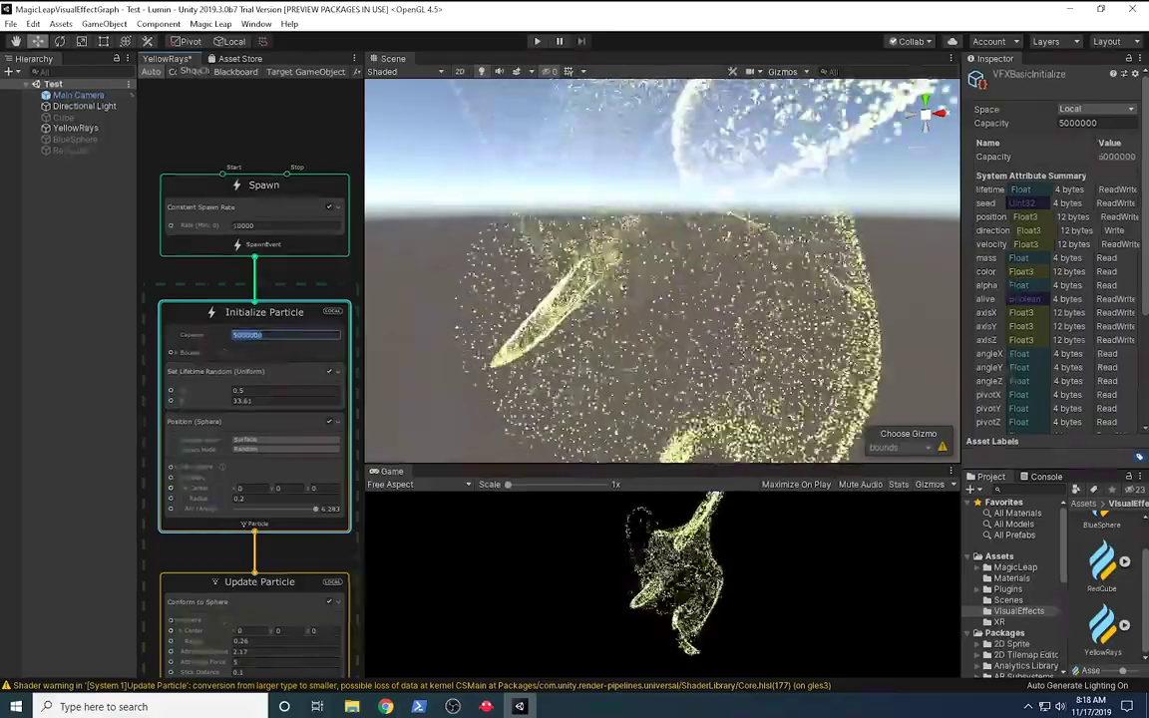
type("500000")
key("Return")
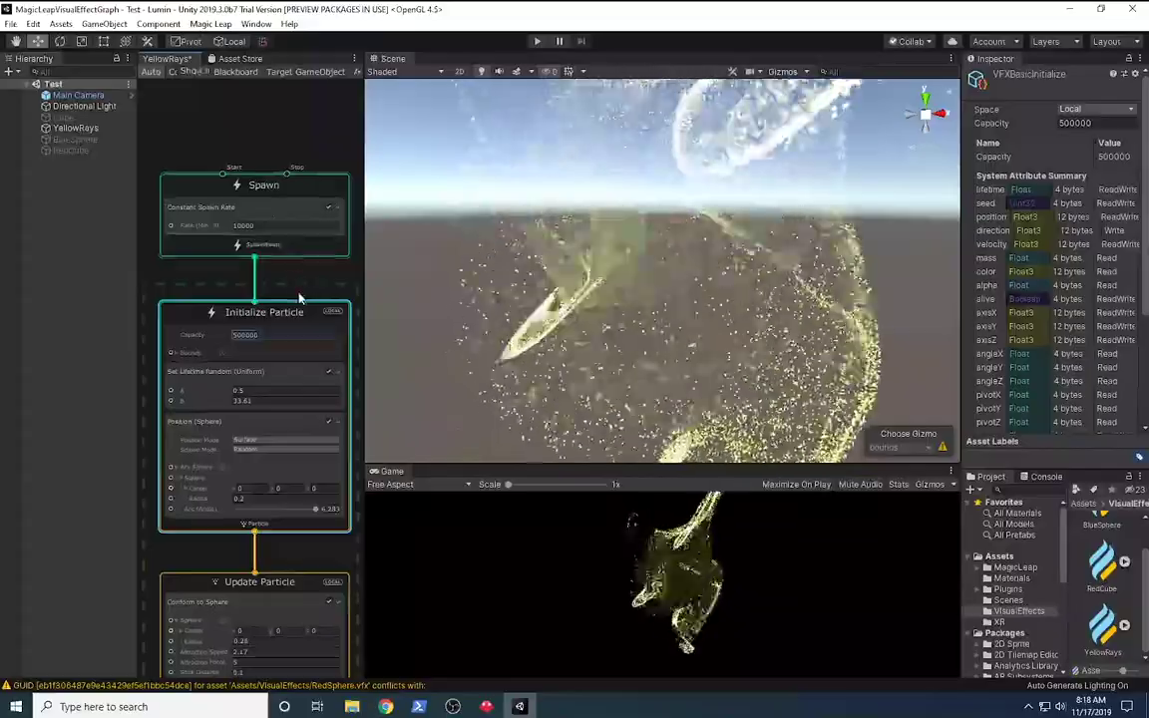
Step: Try an Attraction Force of 3.4 and a Radius of 0.11 in the Conform to Sphere block, undoing both changes
middle_click_drag(299, 298, 286, 144)
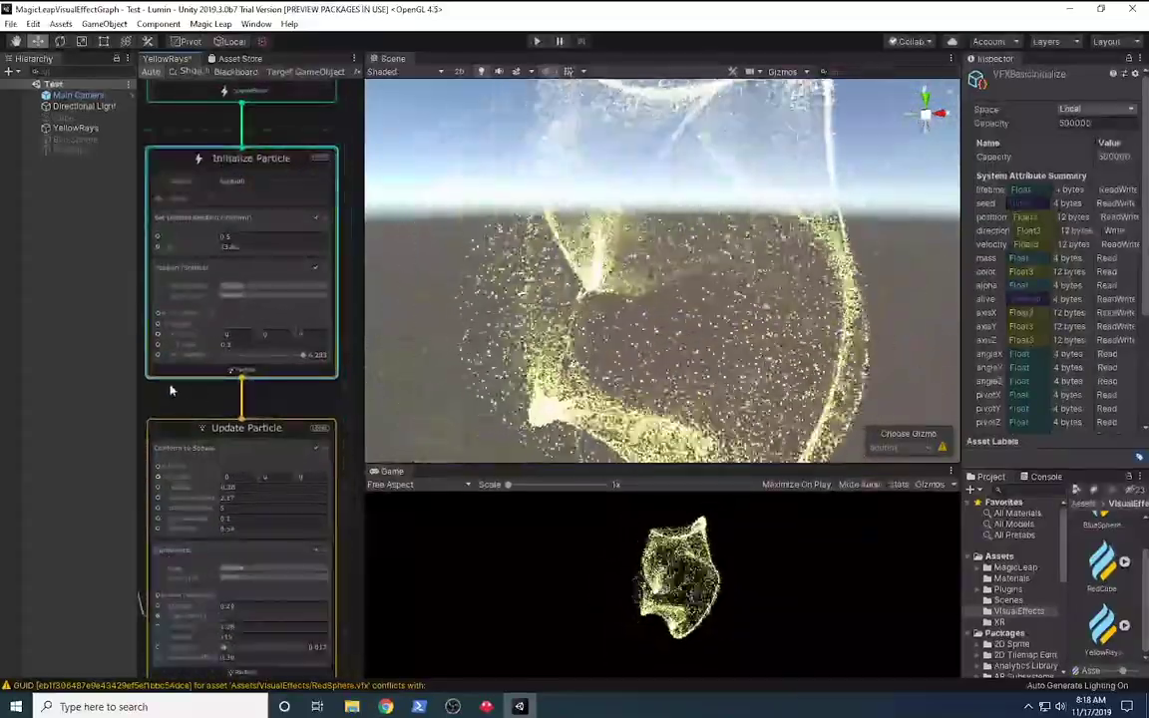
middle_click_drag(217, 396, 236, 186)
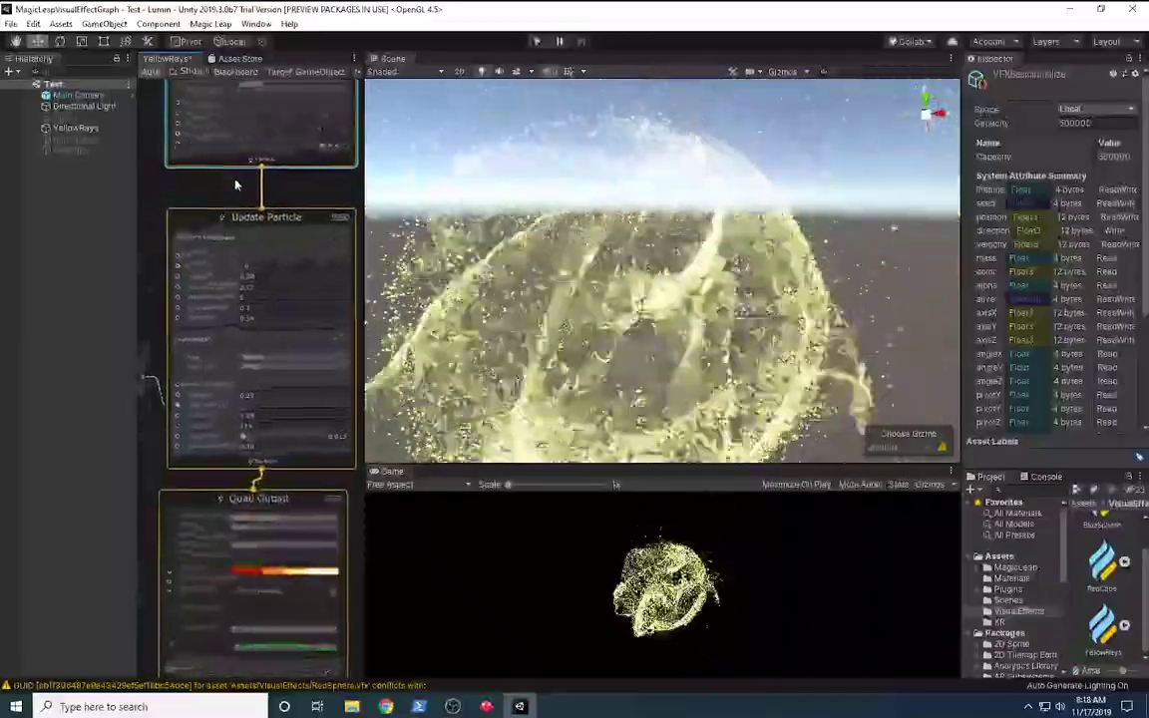
left_click_drag(364, 376, 467, 369)
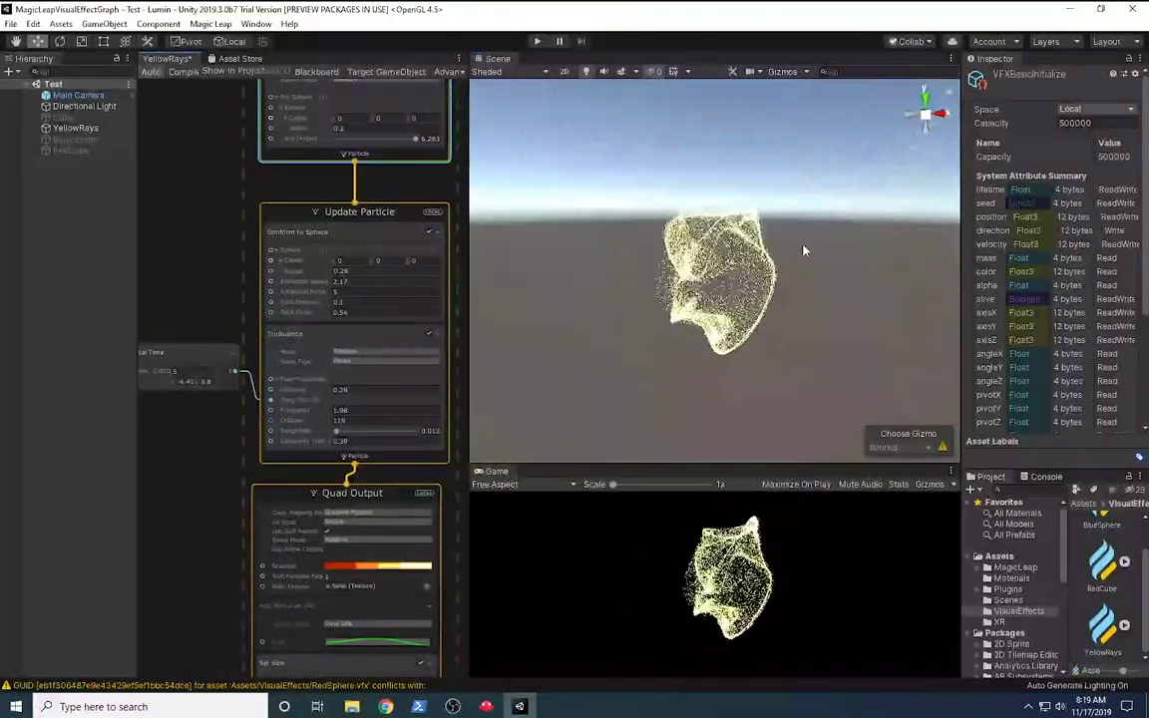
left_click_drag(302, 291, 293, 292)
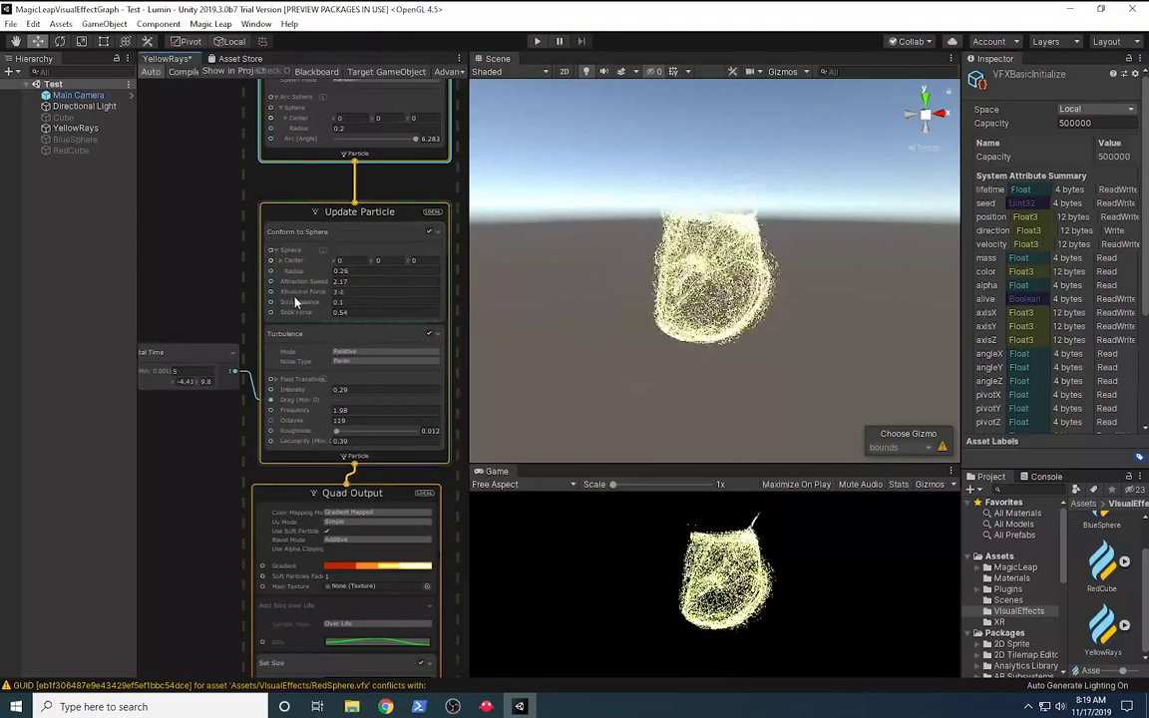
mouse_move(326, 273)
left_mouse_down()
mouse_move(351, 274)
mouse_move(319, 279)
left_mouse_up()
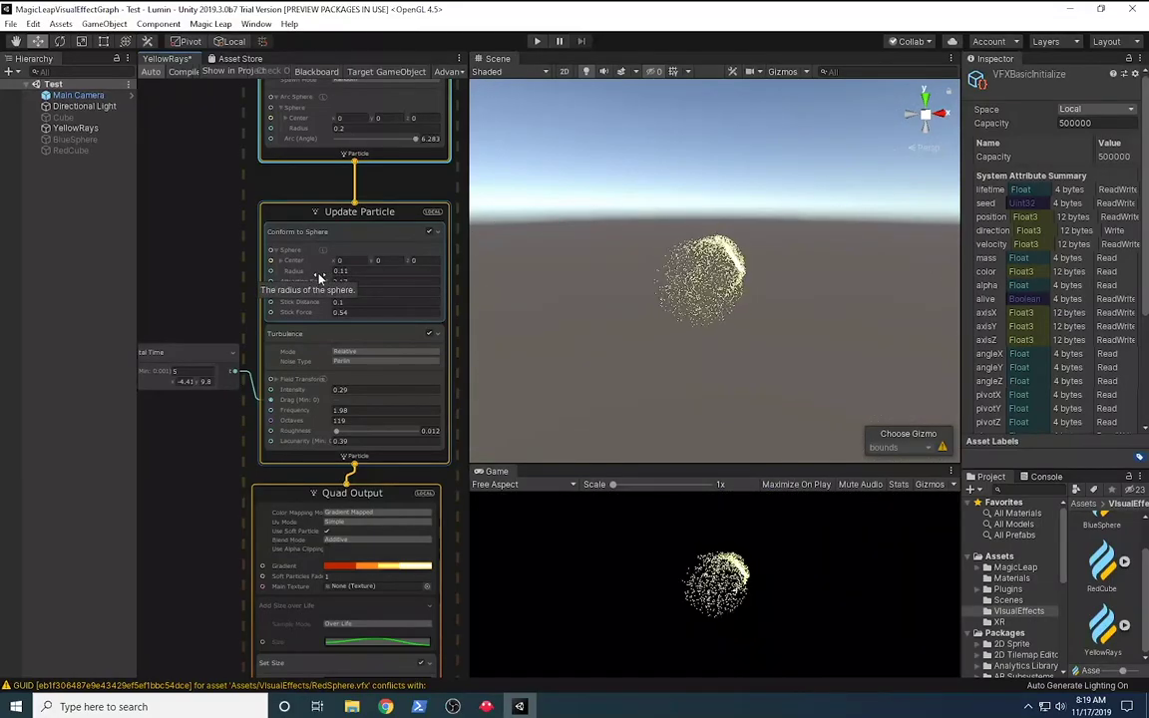
key("ctrl+z")
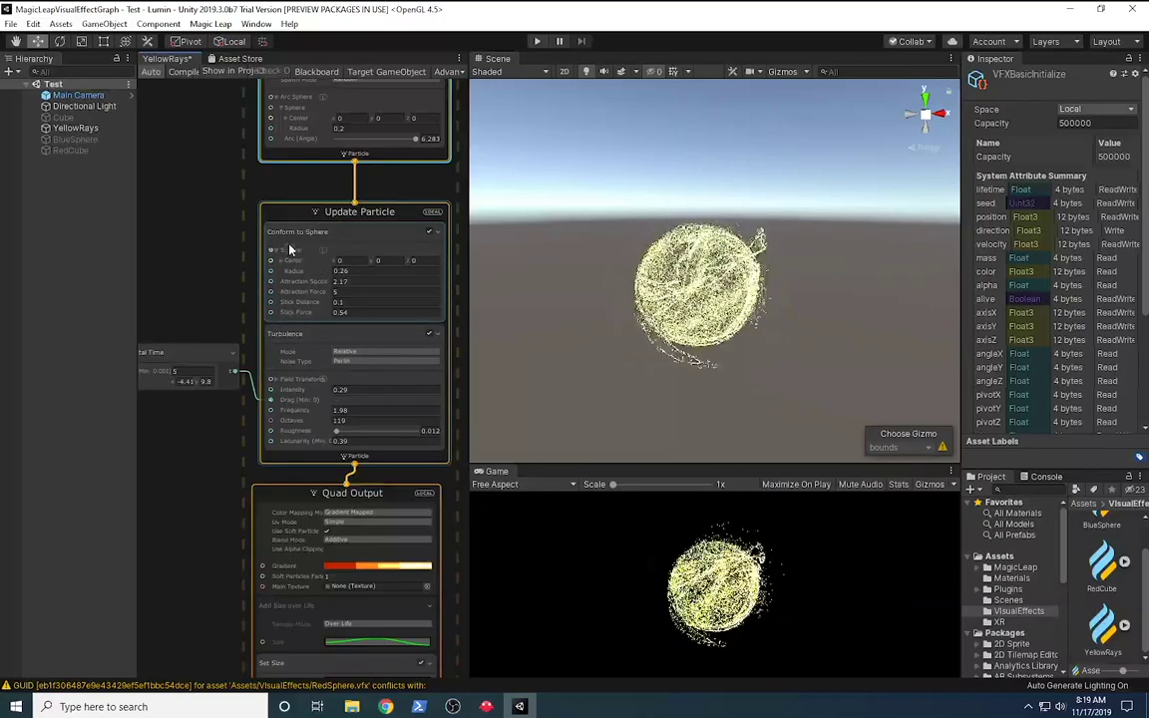
Step: Set the Period of the Periodic Total Time node feeding the turbulence drag to 9.7
middle_click_drag(217, 469, 225, 365)
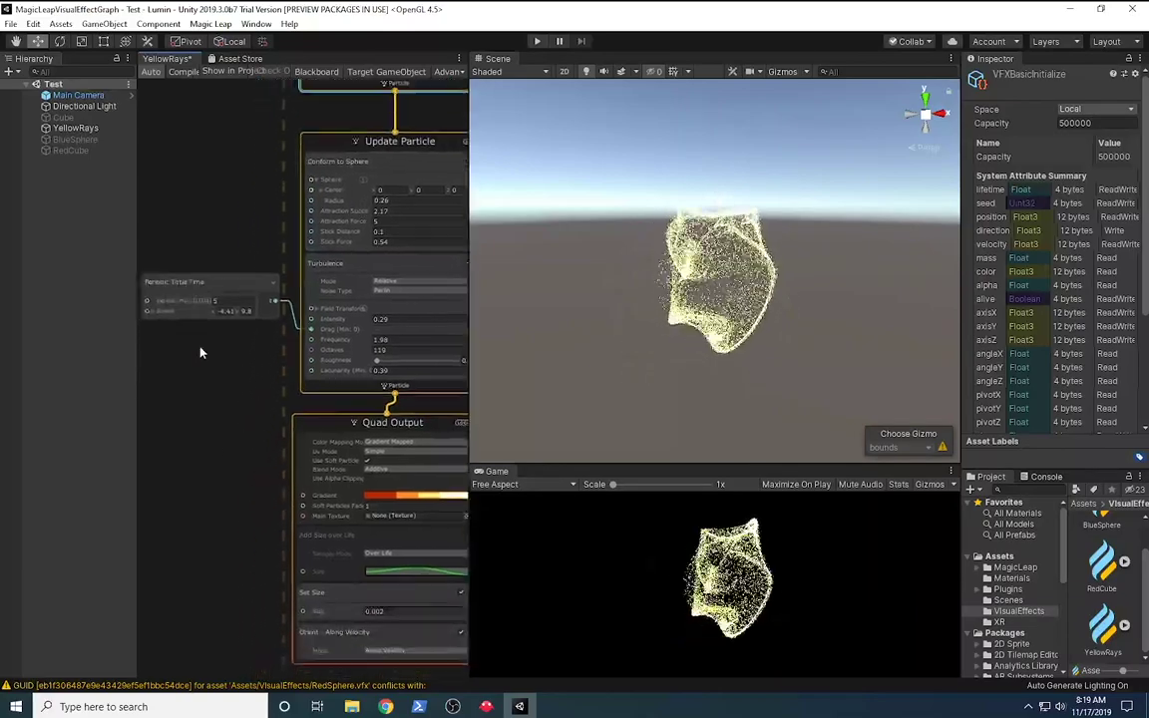
left_click_drag(190, 307, 249, 301)
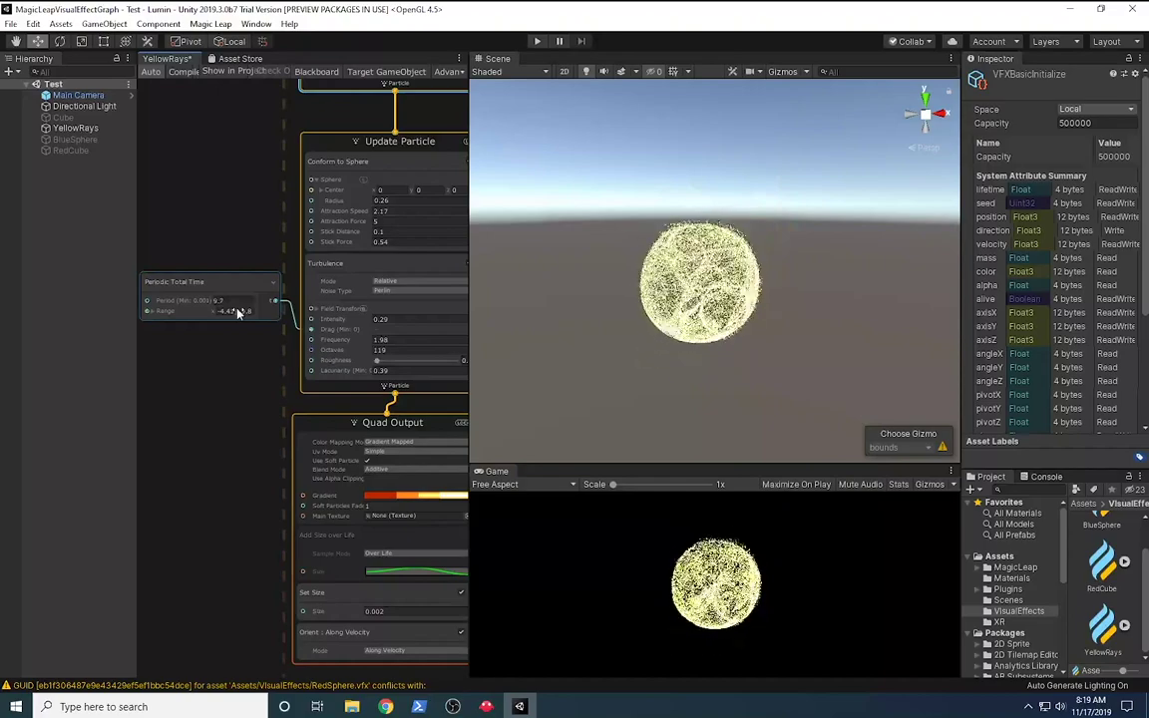
left_click_drag(239, 316, 298, 315)
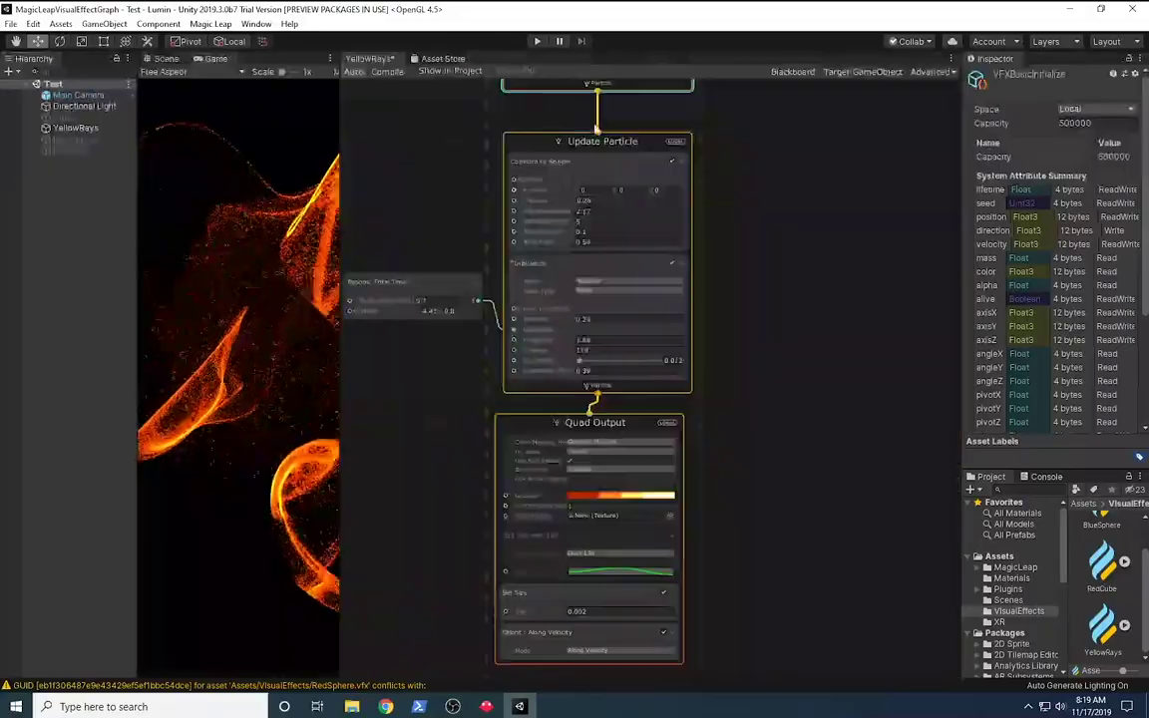
Step: Resize the Game view beside the effect graph and show the Scene view in its place
left_click_drag(339, 315, 695, 299)
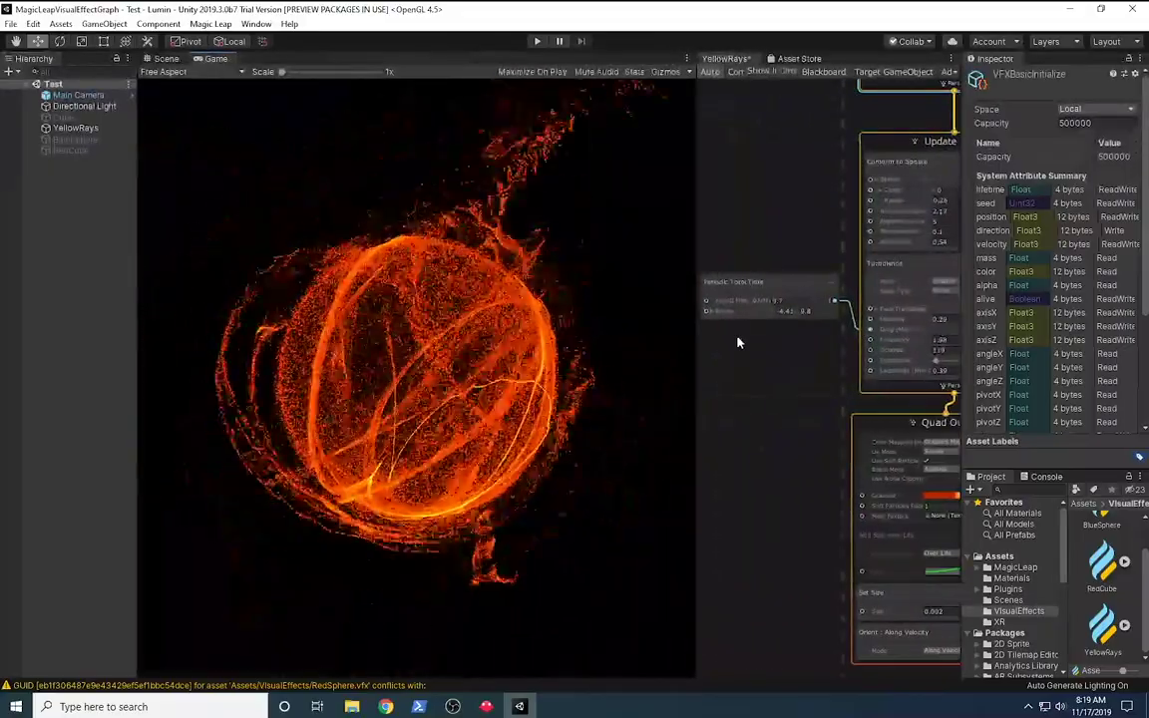
left_click_drag(695, 354, 515, 349)
left_click(166, 59)
middle_click_drag(454, 357, 267, 358)
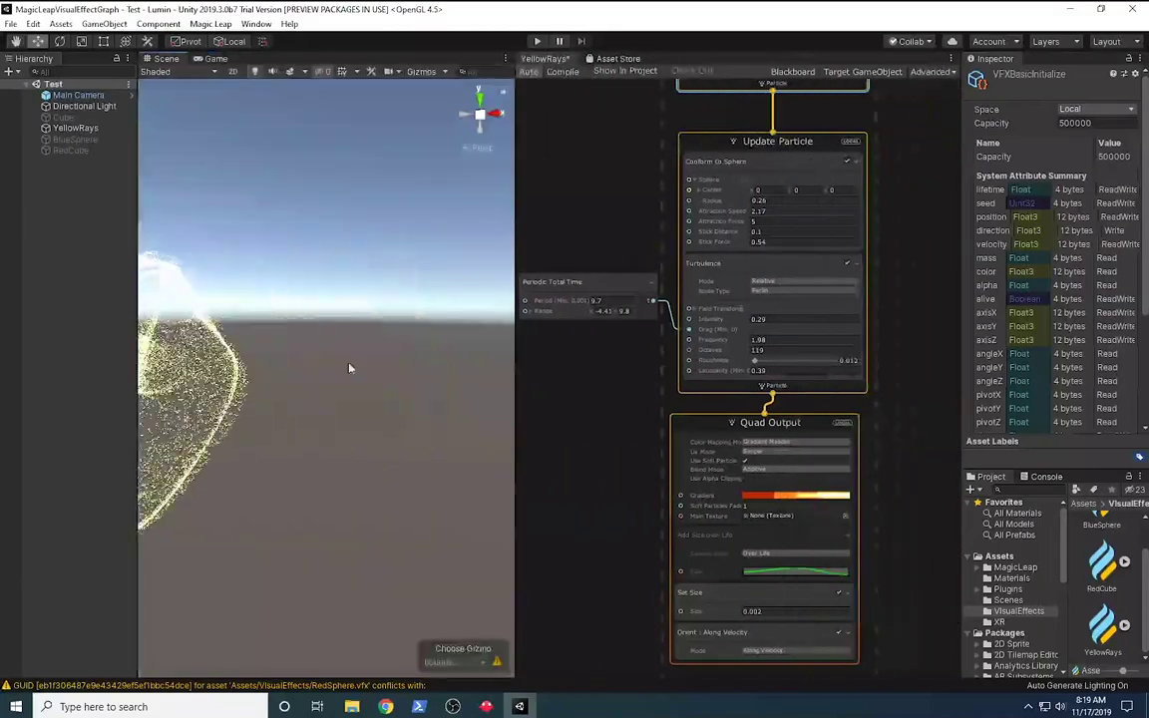
Step: Deactivate YellowRays and activate the RedCube object, leaving RedCube selected
left_click(70, 128)
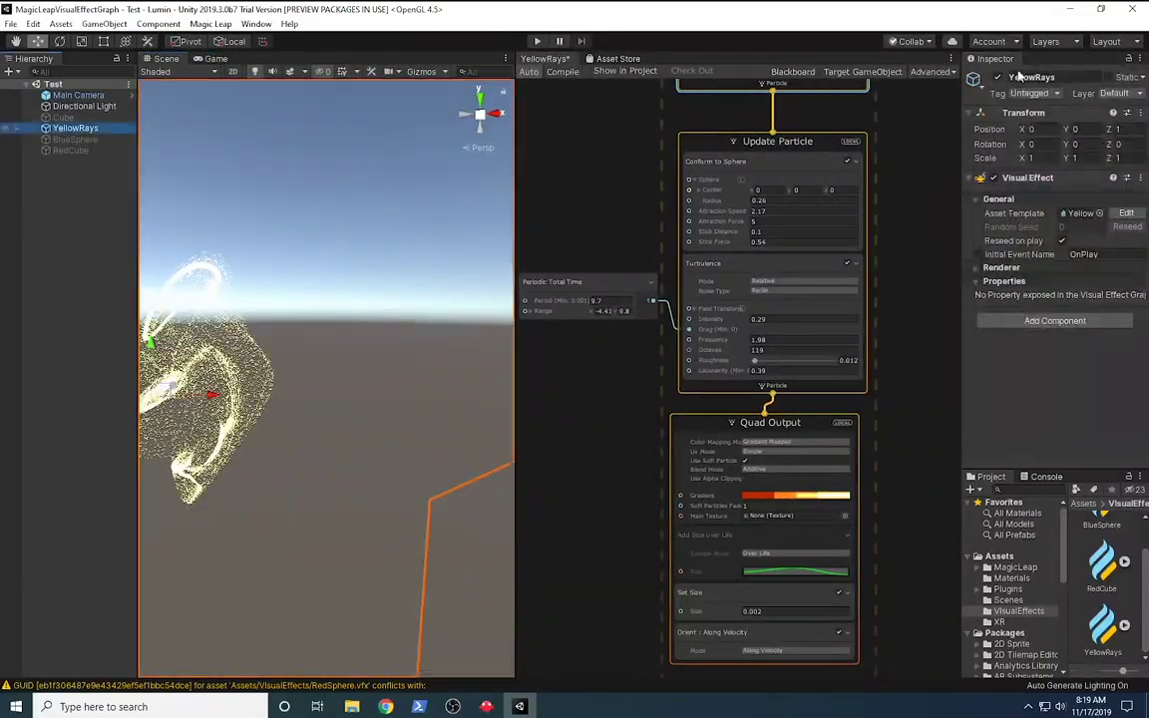
left_click(997, 78)
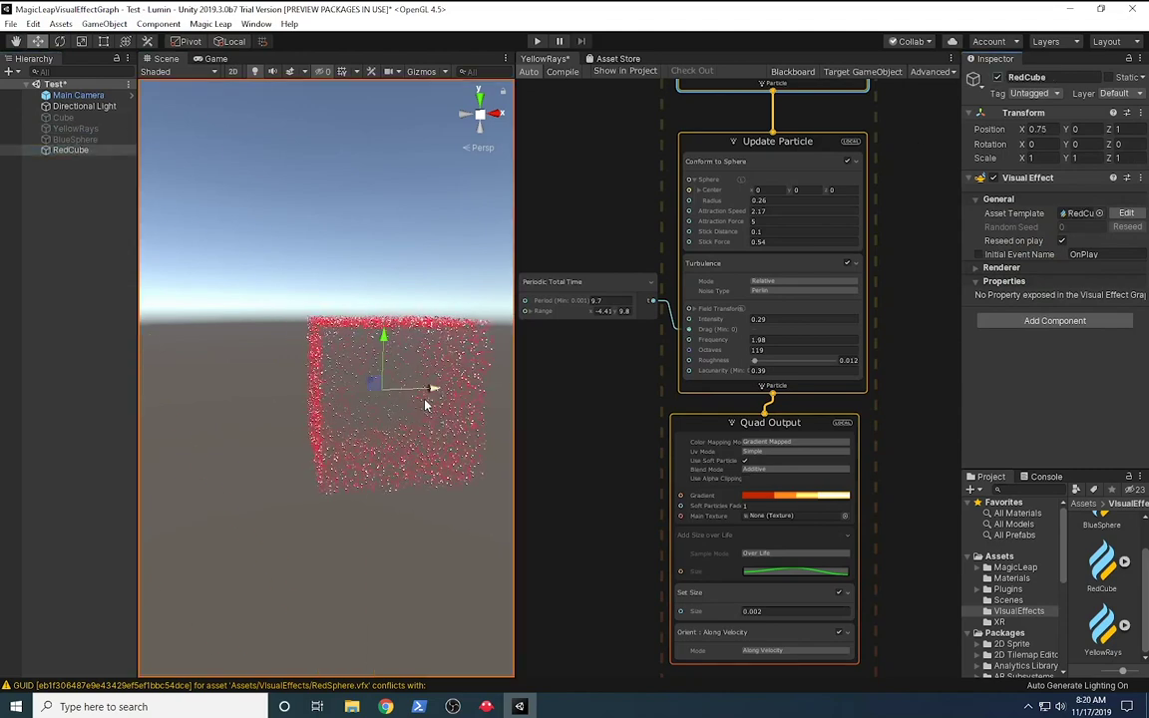
left_click(57, 233)
left_click(445, 365)
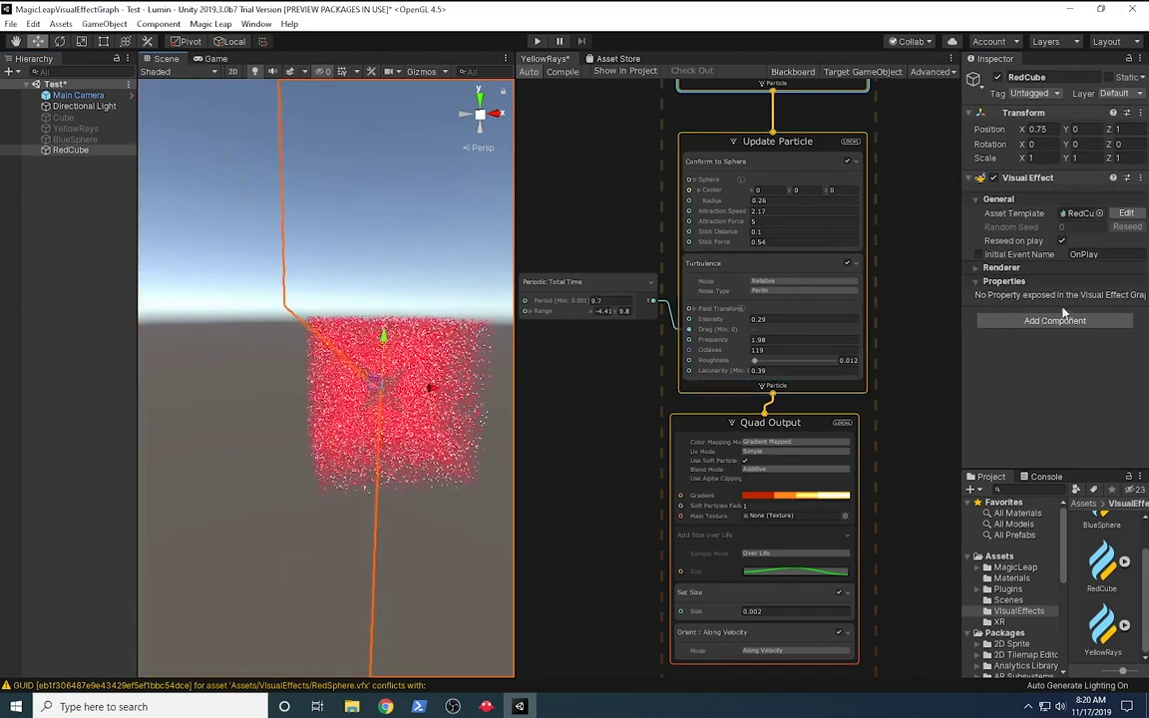
Step: Open the RedCube effect graph from its Asset Template and bring its Spawn and Initialize Particle blocks into view
double_click(1075, 213)
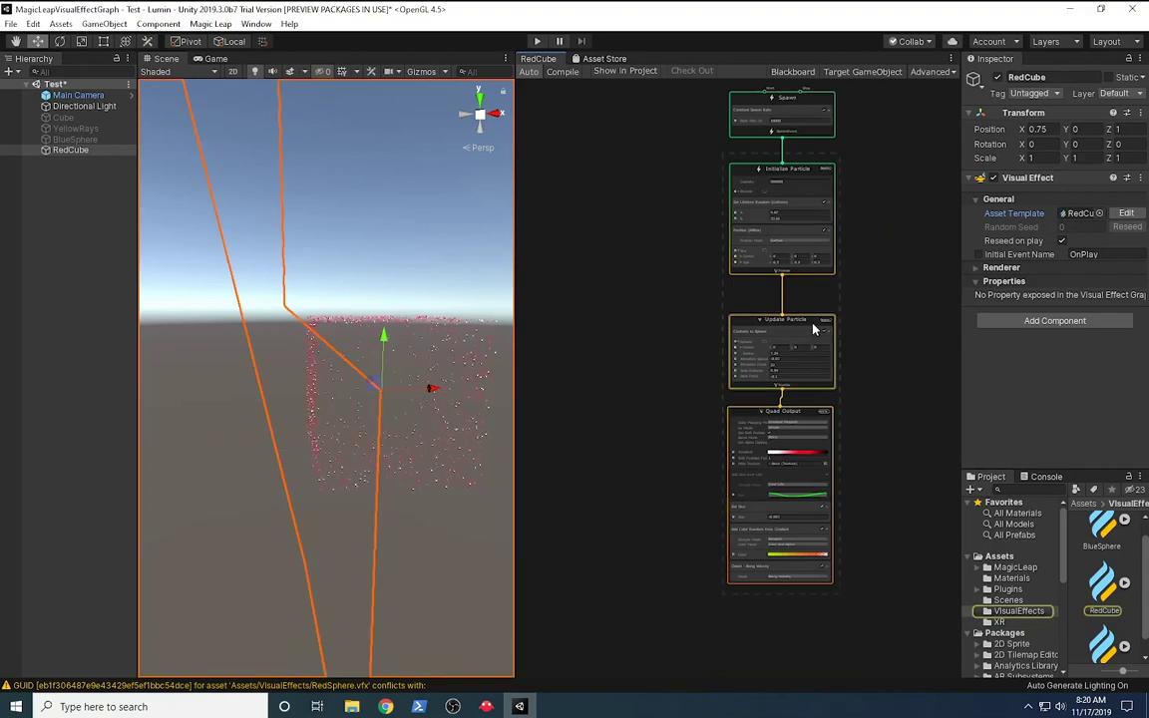
scroll(671, 399, "up", 2)
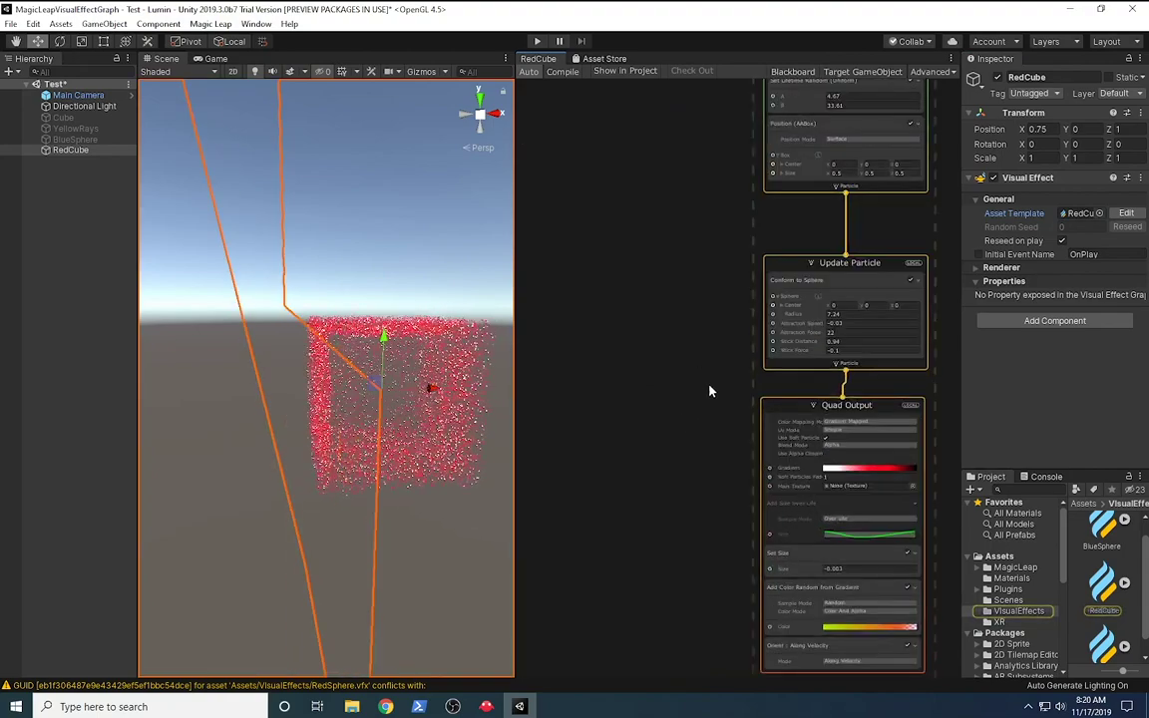
middle_click_drag(678, 367, 602, 539)
scroll(600, 487, "up", 3)
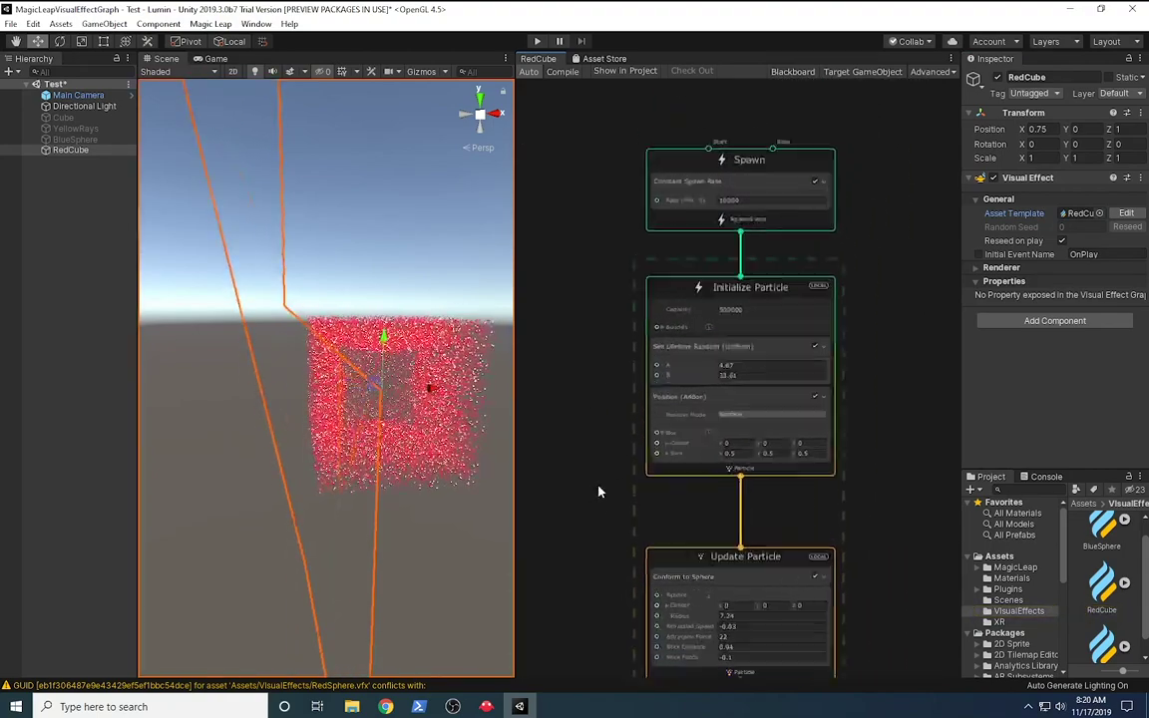
Step: Set the box size in RedCube's Position (AABox) block to X -0.71, Y -2.66 and Z 0
left_click(699, 388)
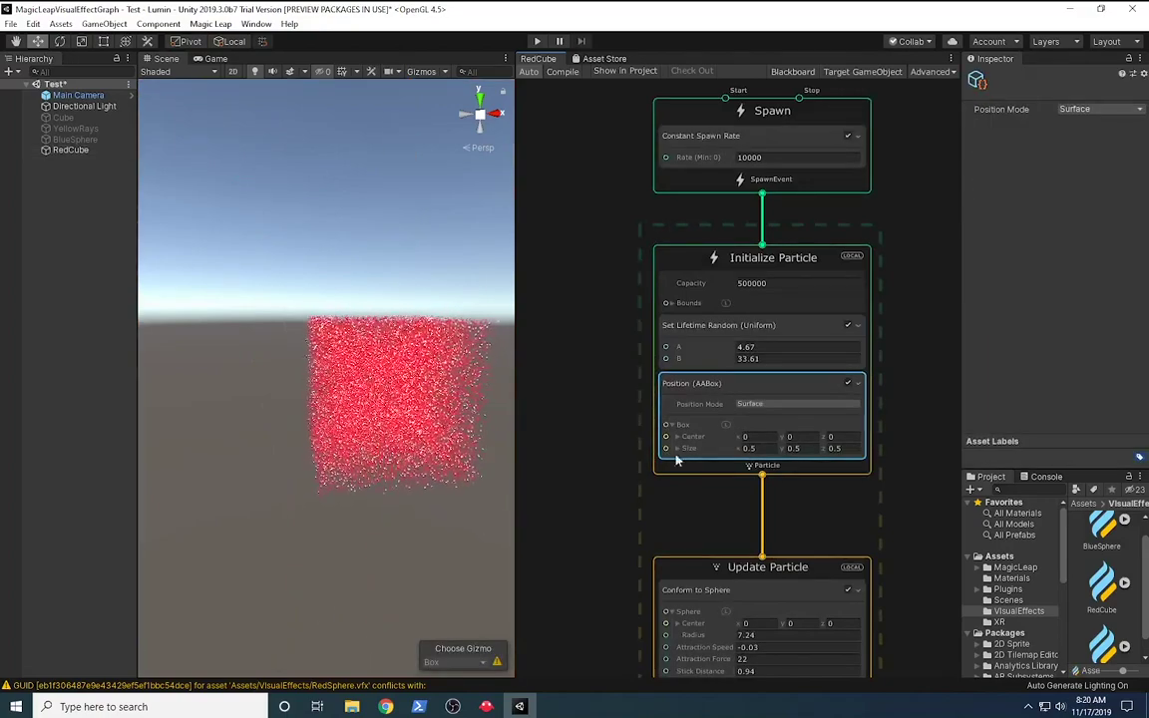
left_click_drag(735, 454, 711, 457)
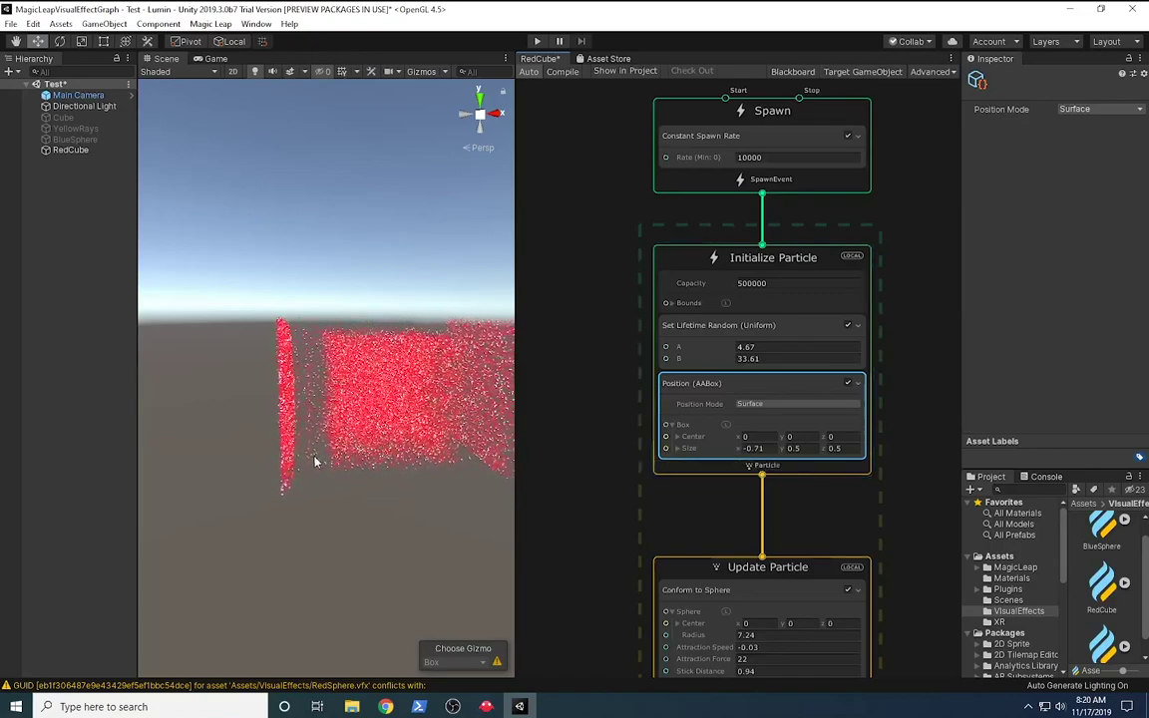
left_click_drag(289, 471, 413, 494, "alt")
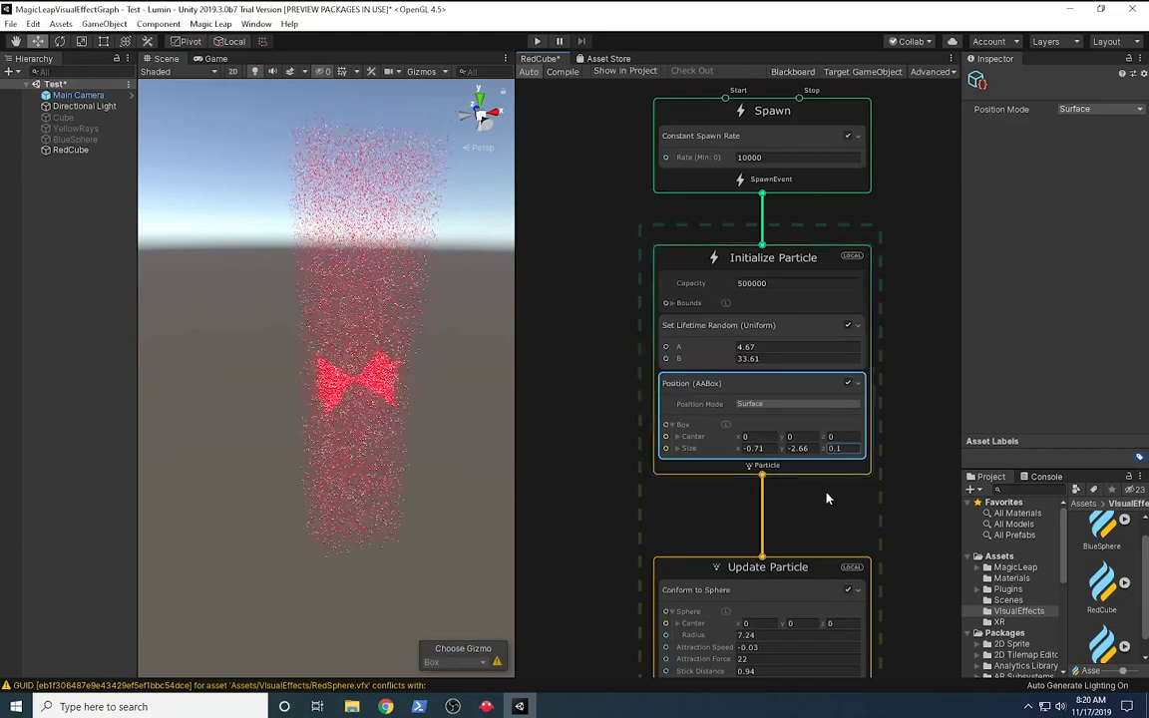
left_click_drag(594, 418, 554, 423, "alt")
left_click_drag(472, 419, 391, 437, "alt")
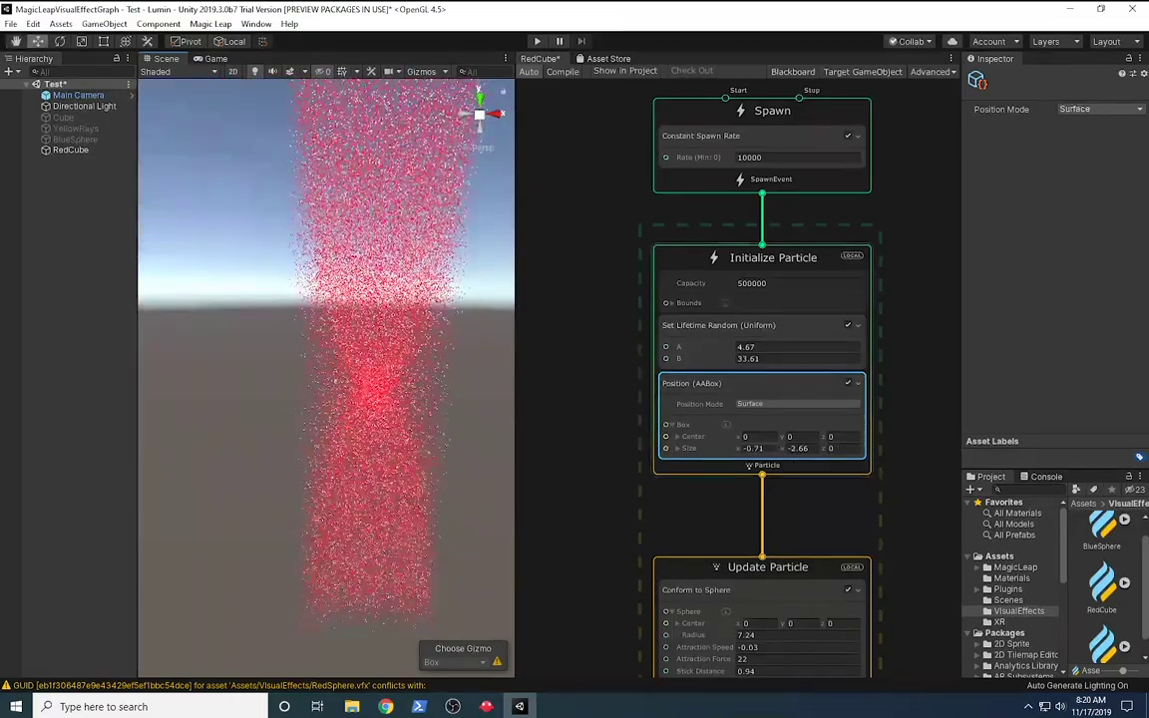